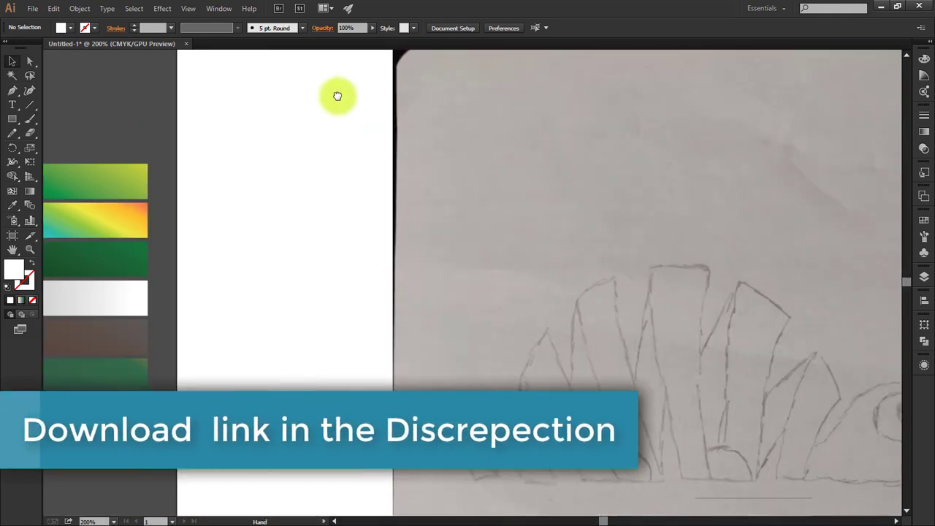
Trace the head's upper outline from the fin junction over the eye to a sharp snout point.
scroll(336, 94, right, 5)
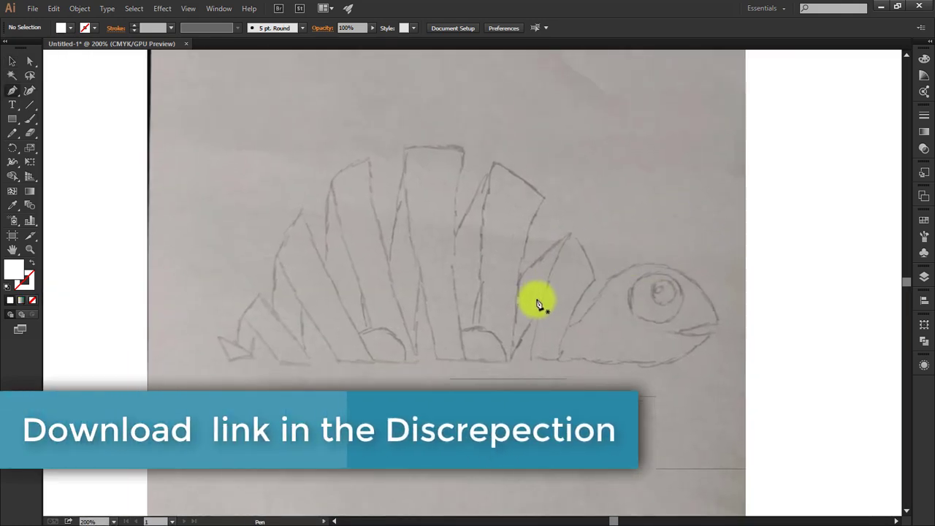
key(p)
scroll(513, 266, up, 2)
drag(567, 272, 468, 317)
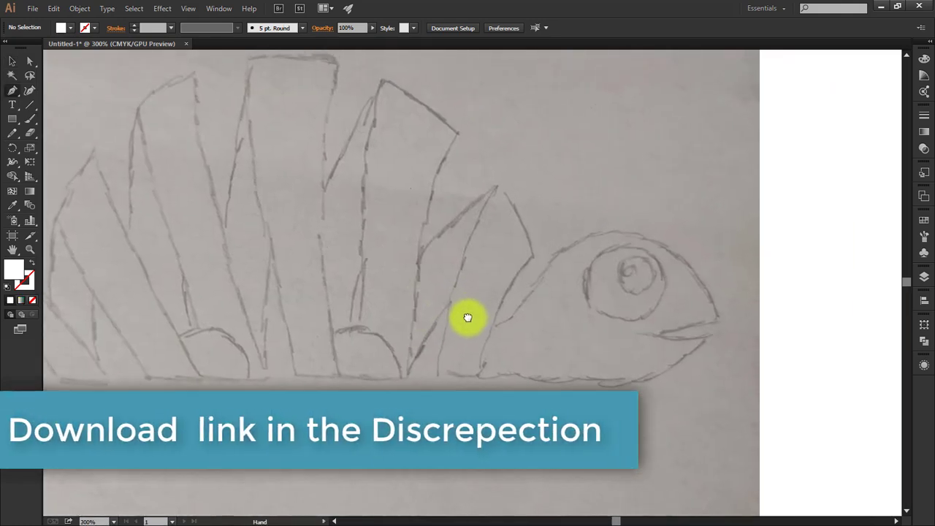
click(485, 336)
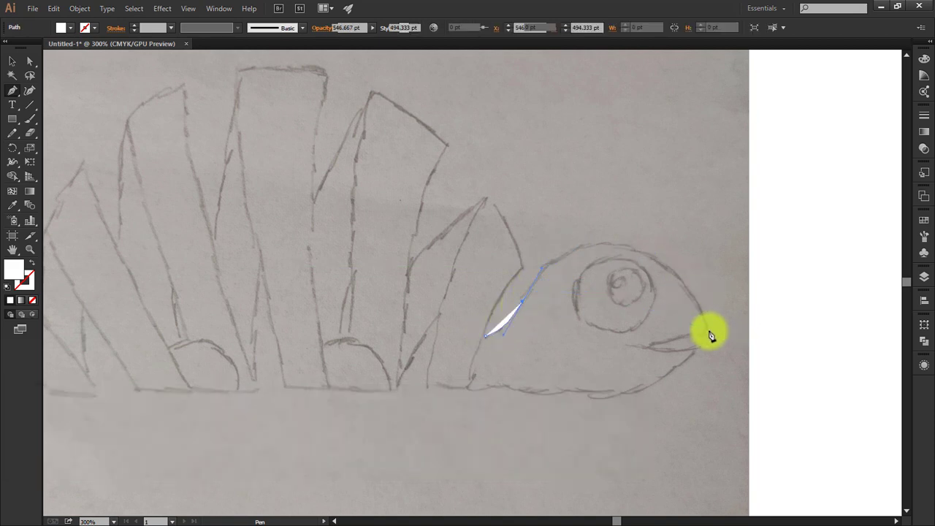
drag(707, 331, 738, 412)
drag(763, 475, 773, 483)
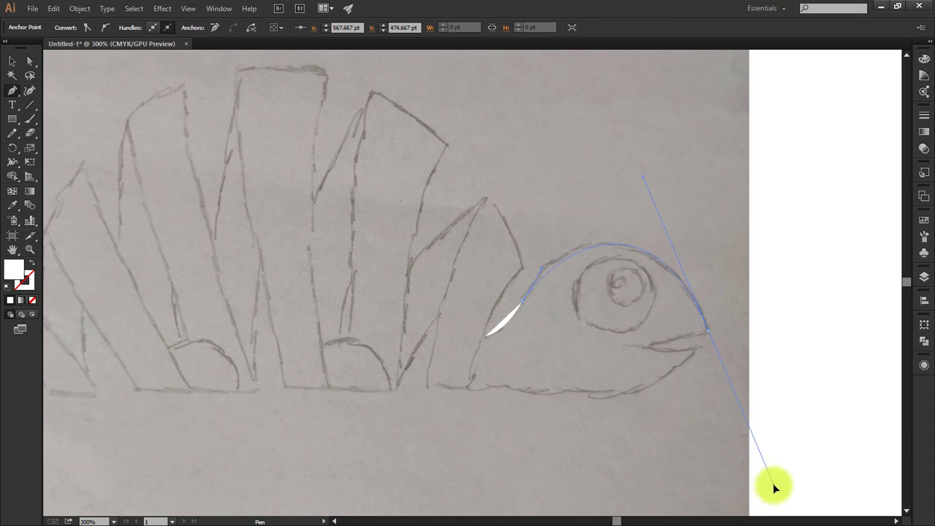
click(707, 331)
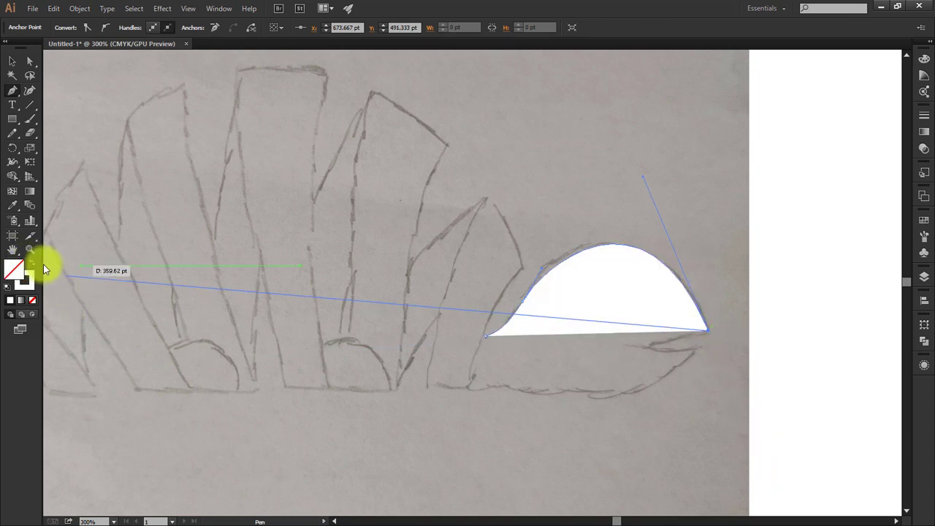
Set the fill to None, trace the open mouth and lower jaw, and close the head outline.
click(32, 299)
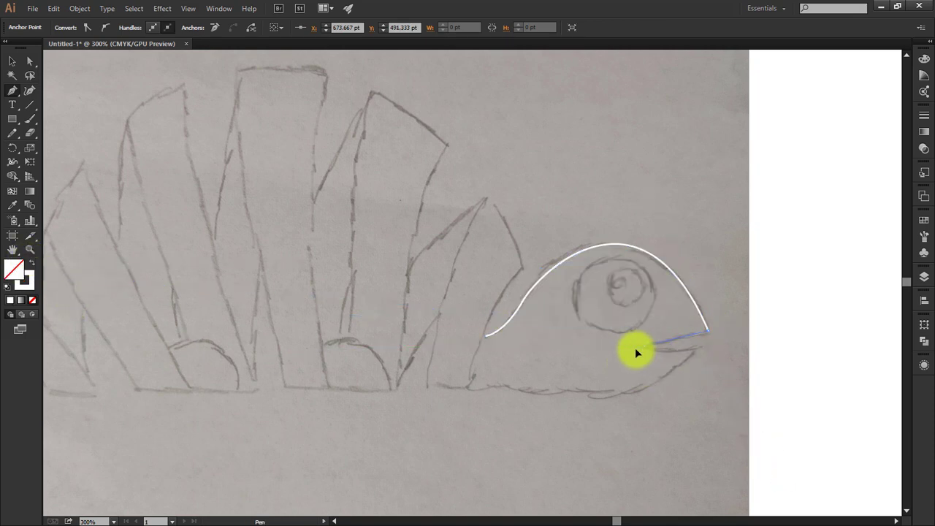
drag(627, 346, 699, 348)
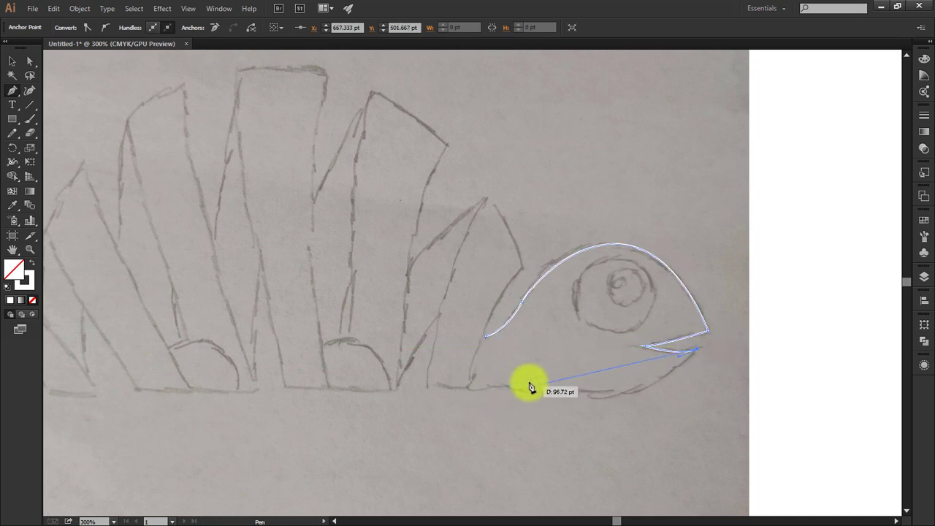
drag(591, 393, 562, 398)
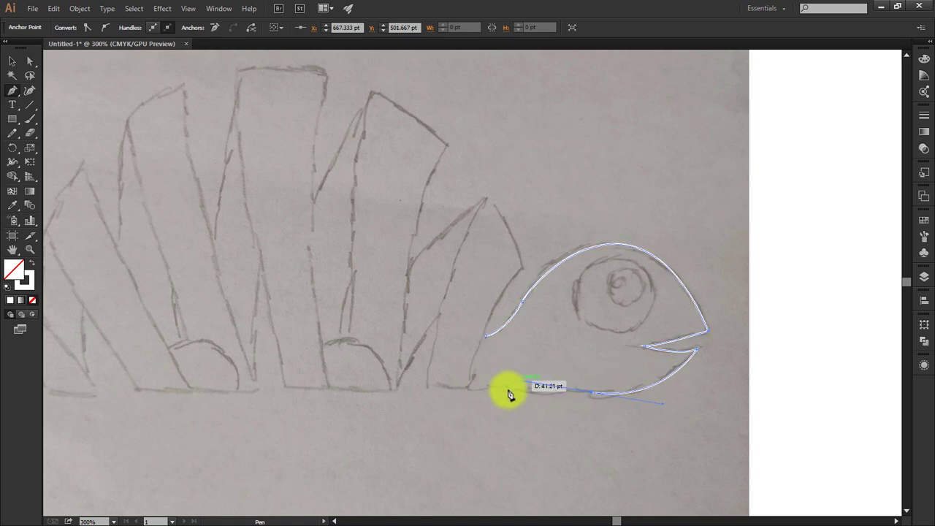
click(591, 394)
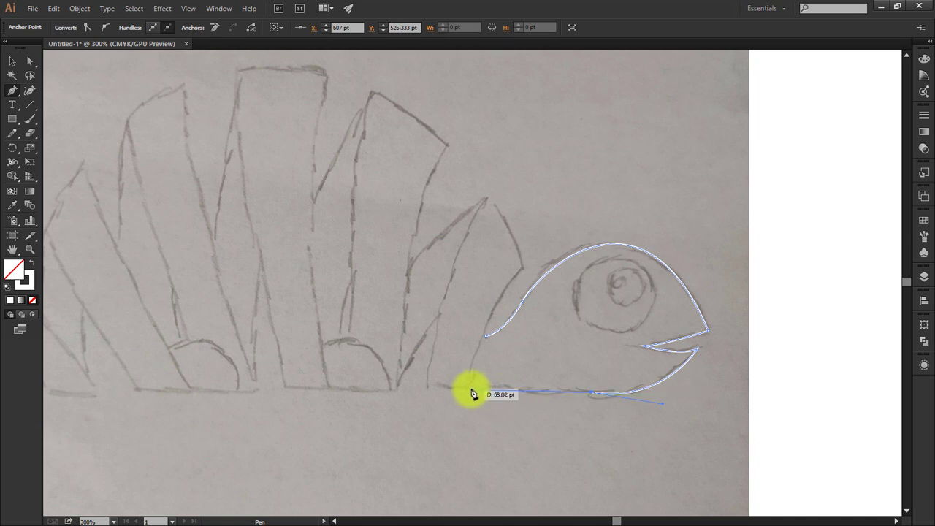
click(470, 388)
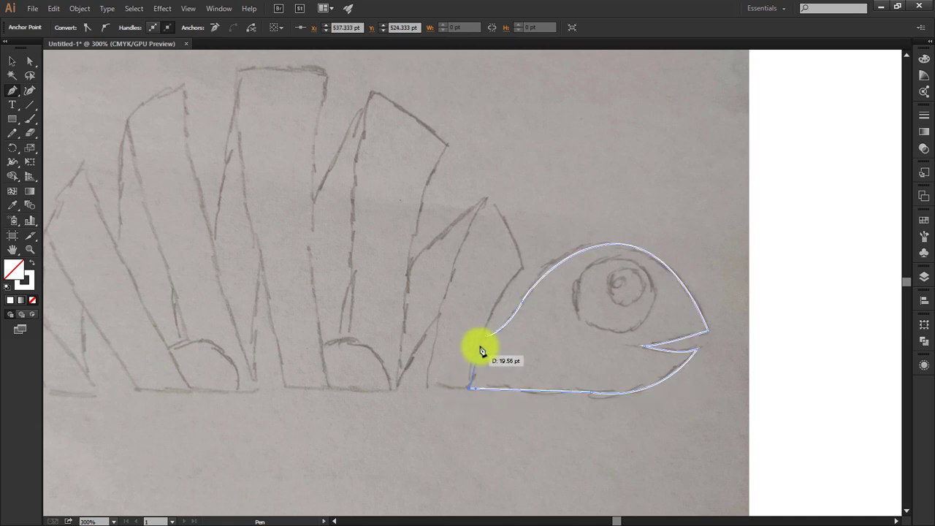
click(498, 331)
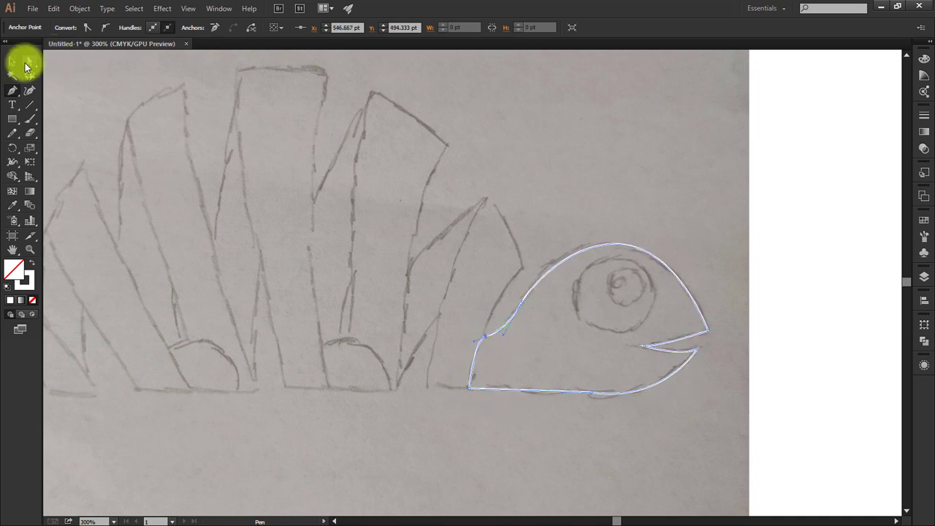
click(12, 61)
click(536, 145)
scroll(680, 272, up, 2)
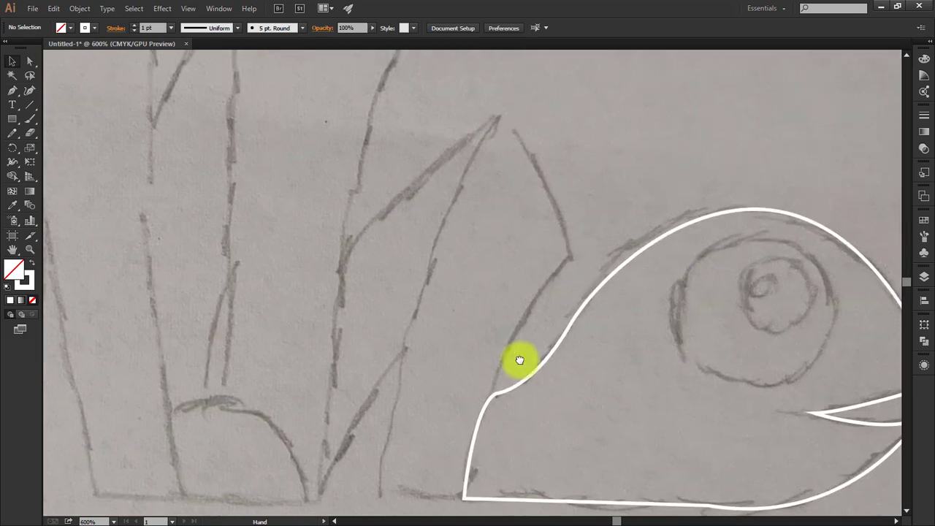
Draw a circle over the sketched eye and a smaller pupil circle in its upper part.
drag(518, 359, 372, 291)
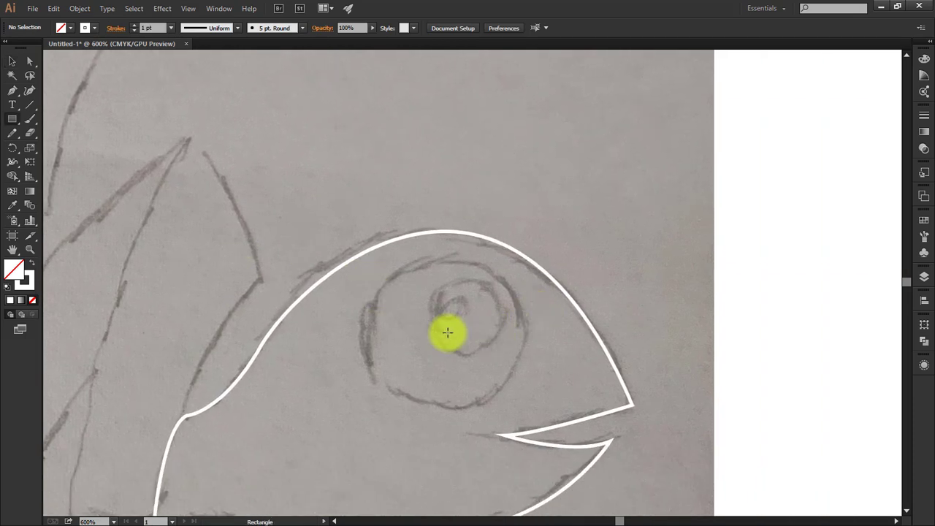
key(l)
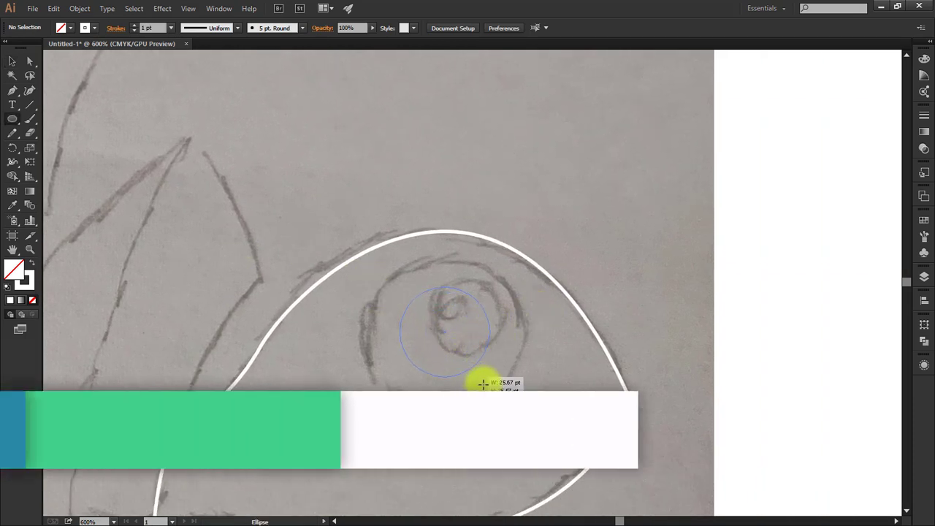
drag(445, 336, 523, 407)
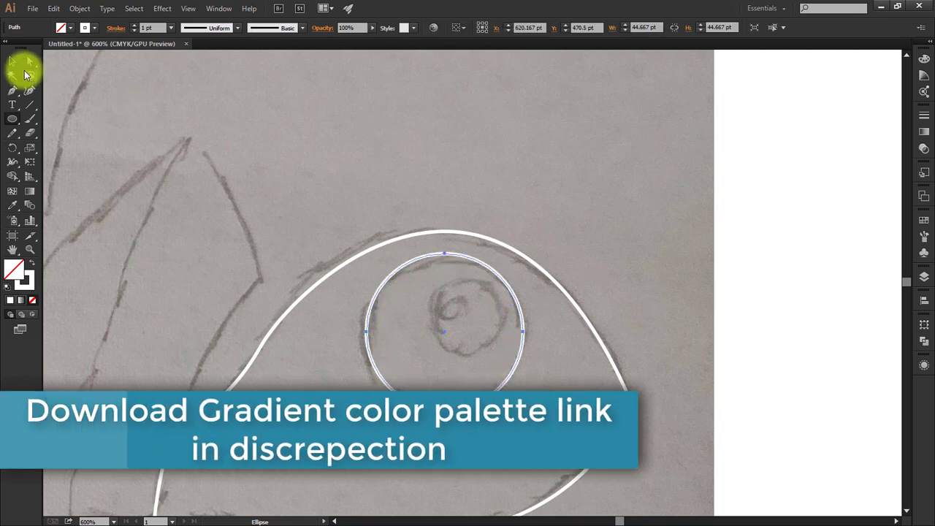
click(12, 60)
click(515, 301)
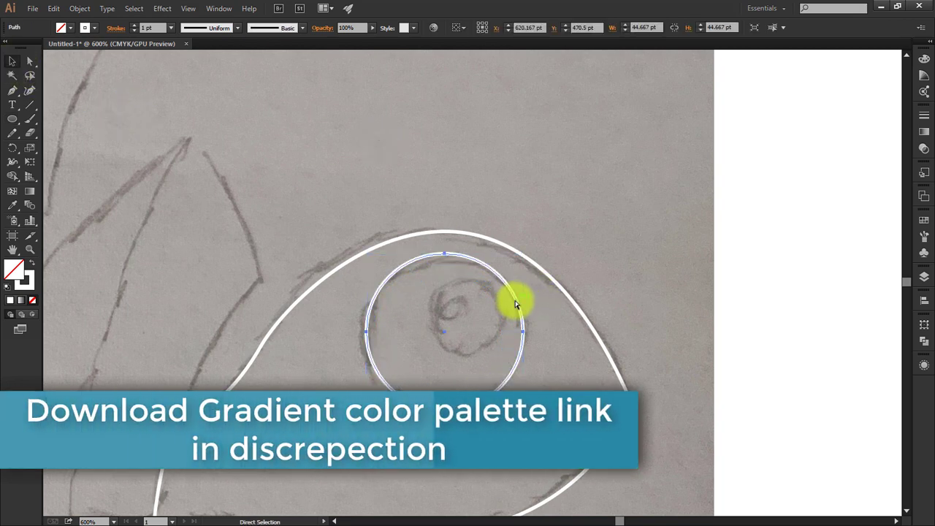
drag(365, 408, 448, 329)
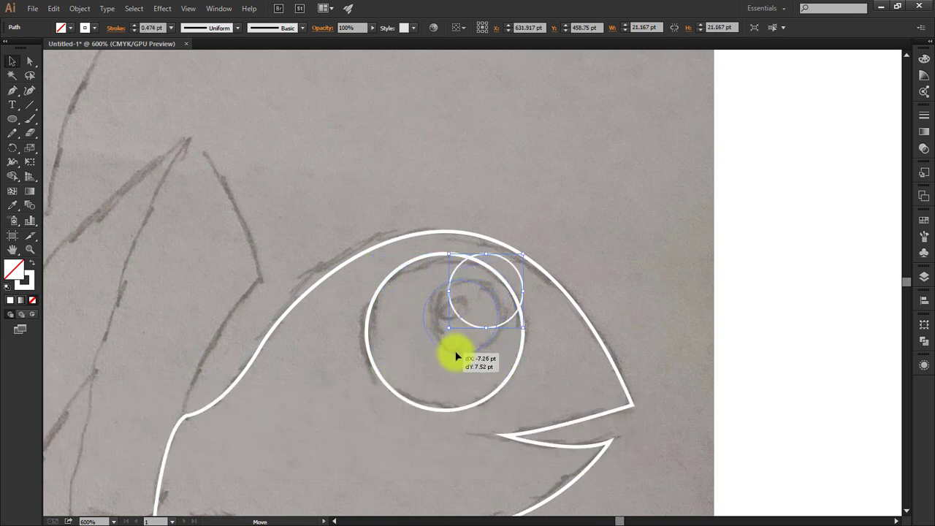
drag(451, 355, 455, 354)
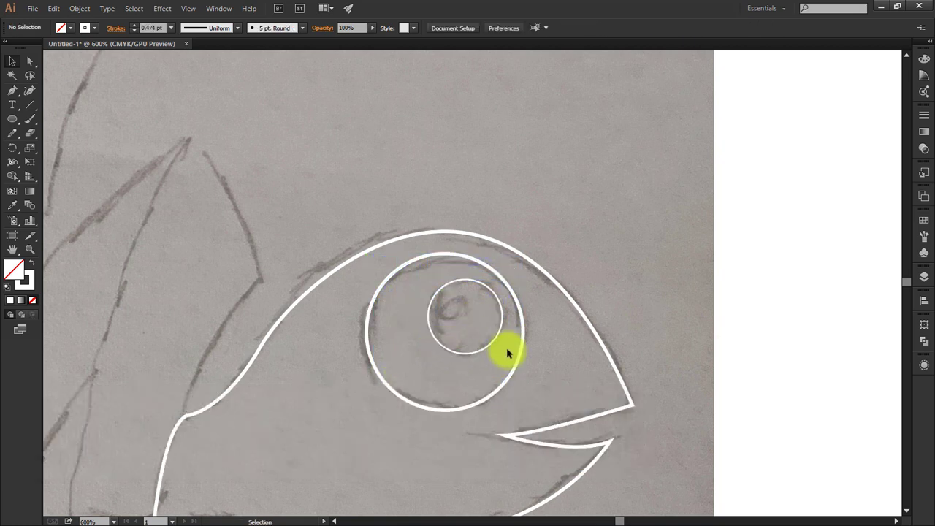
Shrink a pupil copy into a white highlight dot and fill the pupil solid black.
key(a)
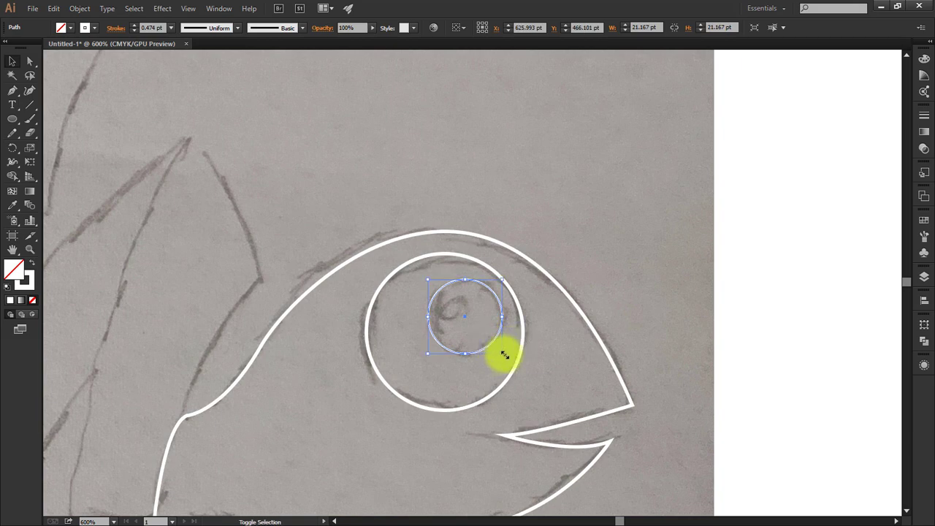
drag(504, 356, 458, 314)
click(30, 264)
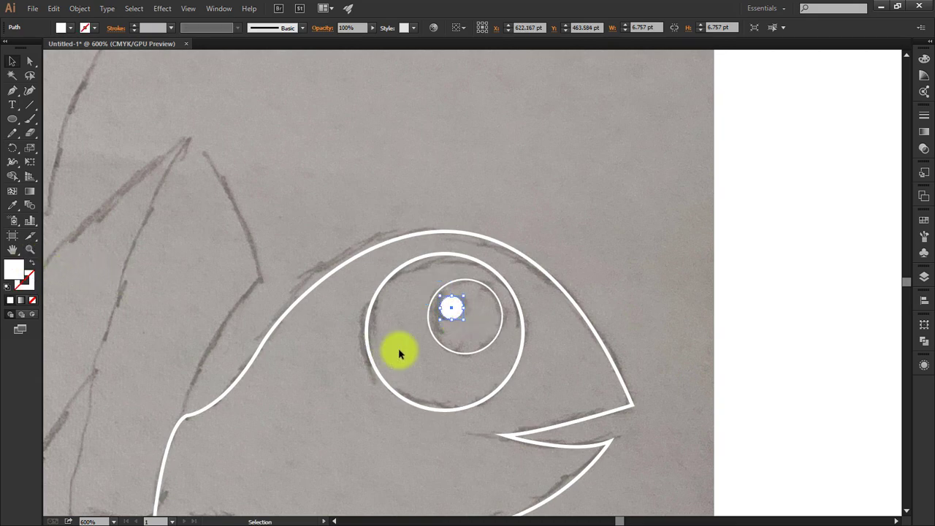
click(456, 348)
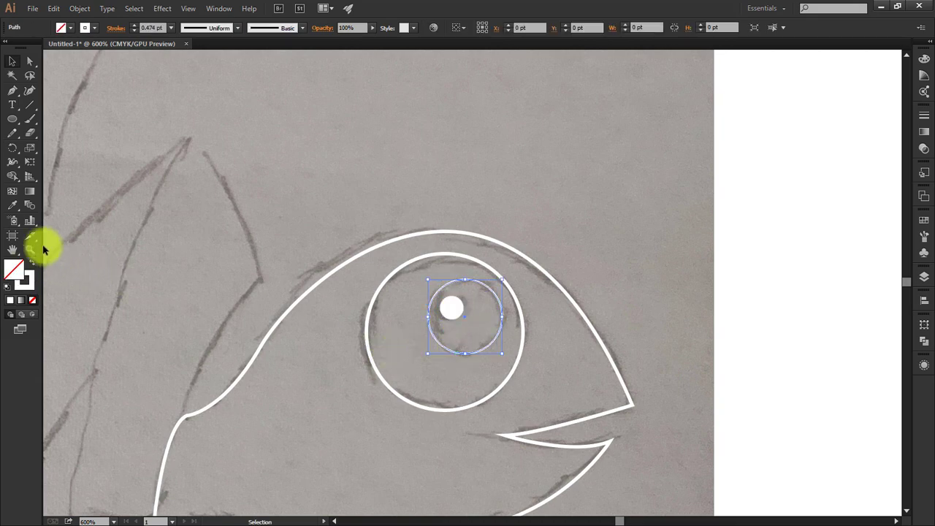
click(85, 29)
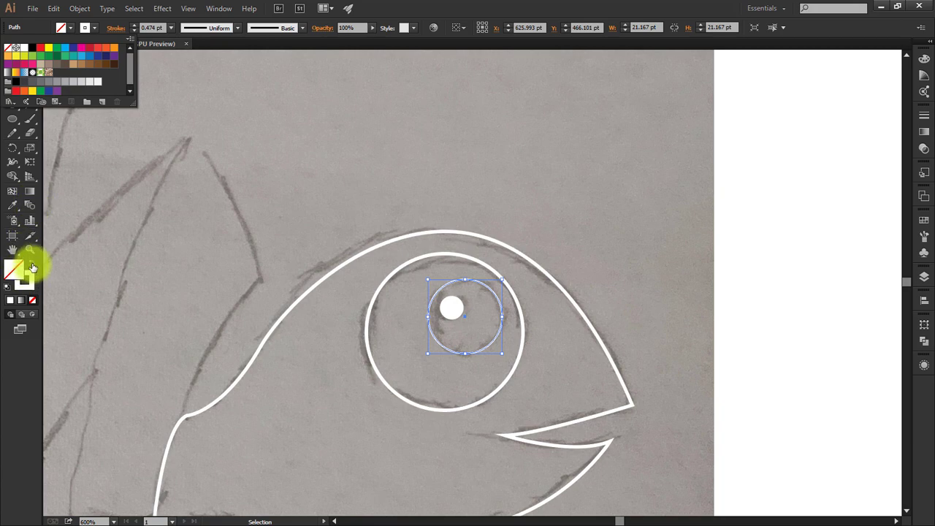
click(15, 80)
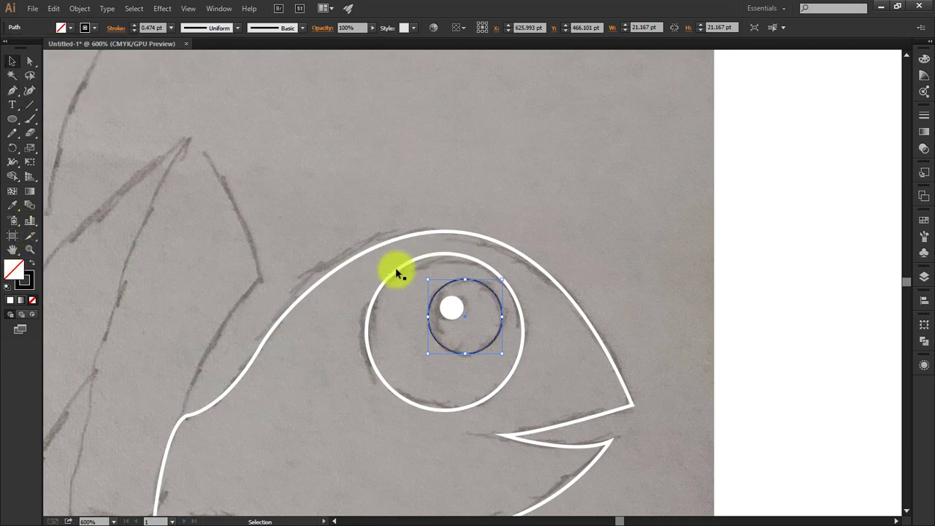
click(28, 266)
Fill the outer eye circle white, then view the whole artboard.
click(400, 266)
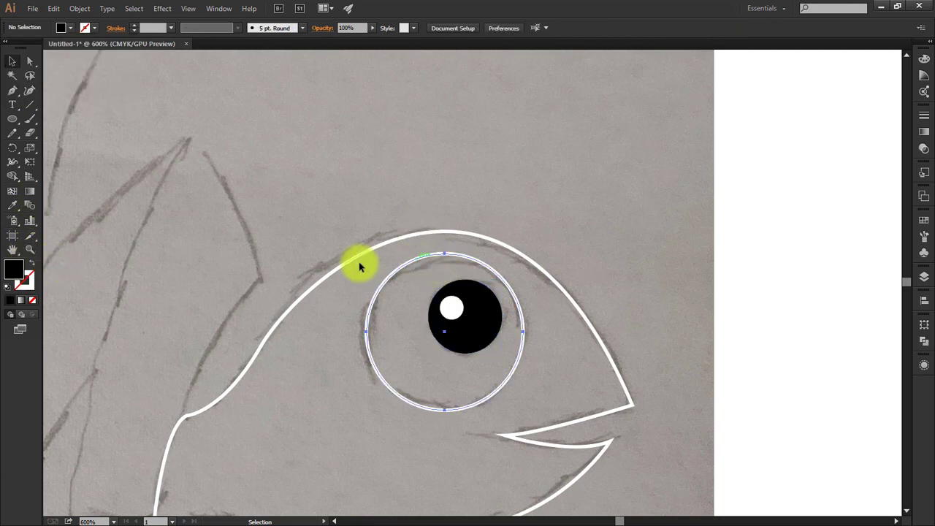
click(29, 264)
click(355, 228)
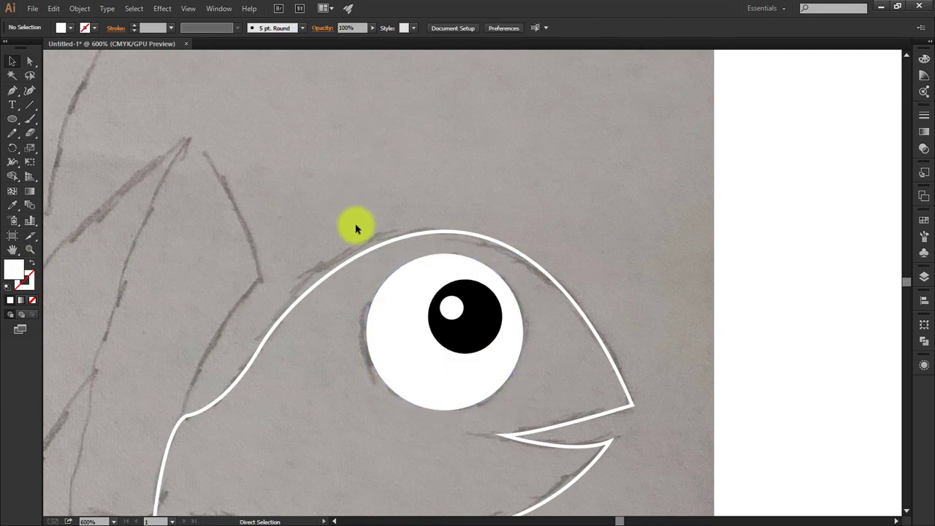
key(ctrl+0)
Trace the small tail triangle as a closed, unfilled white outline.
scroll(356, 229, up, 2)
scroll(356, 228, up, 2)
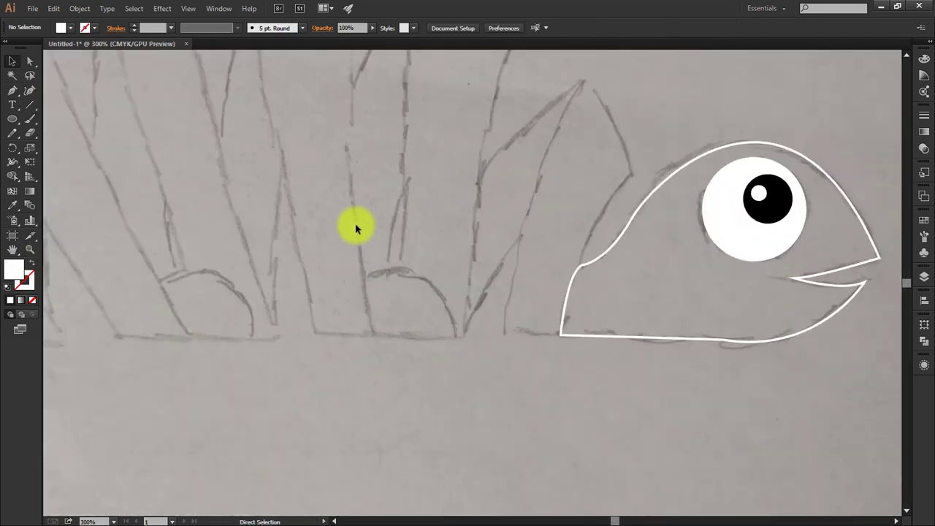
scroll(356, 229, up, 1)
scroll(356, 229, up, 1)
scroll(356, 228, down, 3)
scroll(359, 407, up, 2)
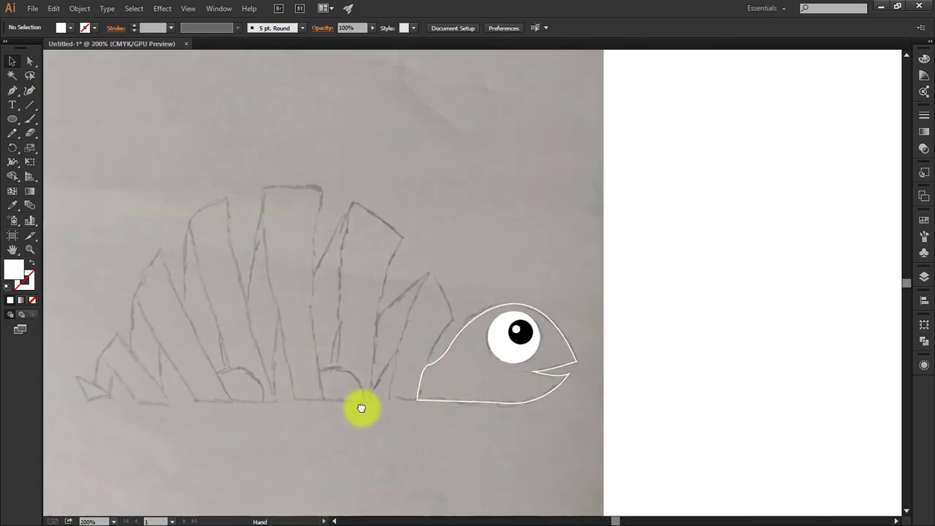
scroll(359, 407, right, 2)
scroll(362, 411, up, 2)
key(p)
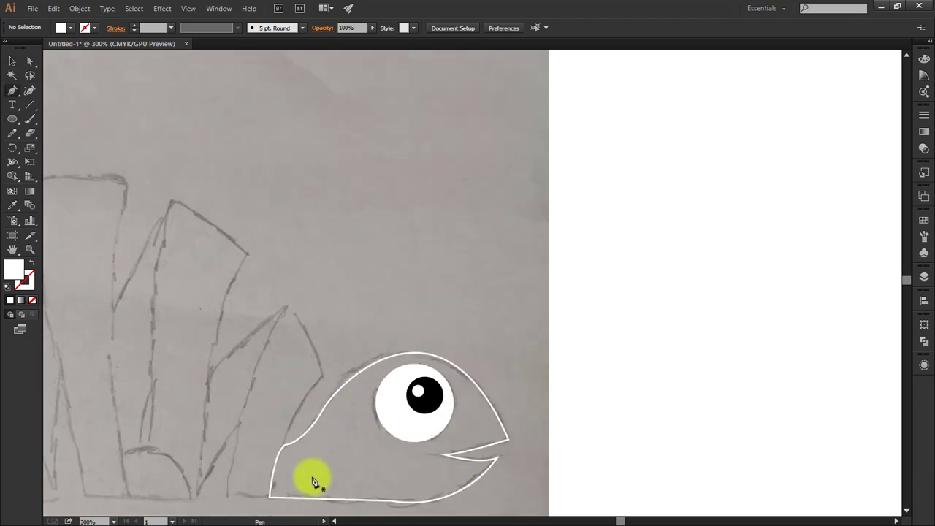
scroll(219, 365, left, 5)
scroll(219, 366, down, 1)
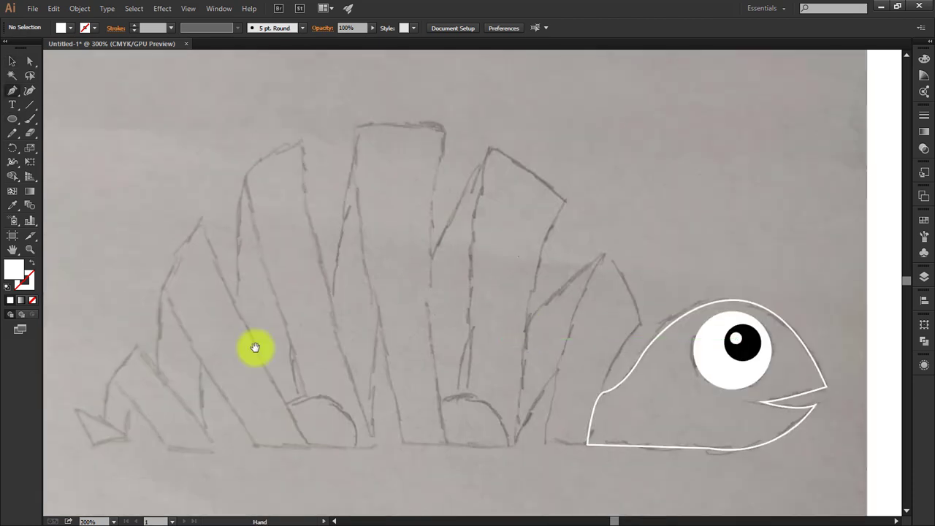
scroll(190, 402, left, 1)
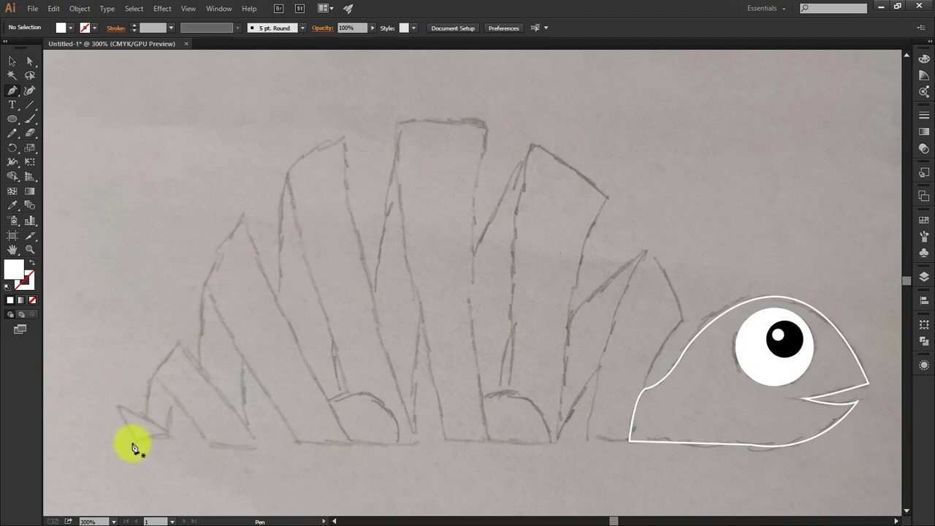
click(134, 441)
click(169, 435)
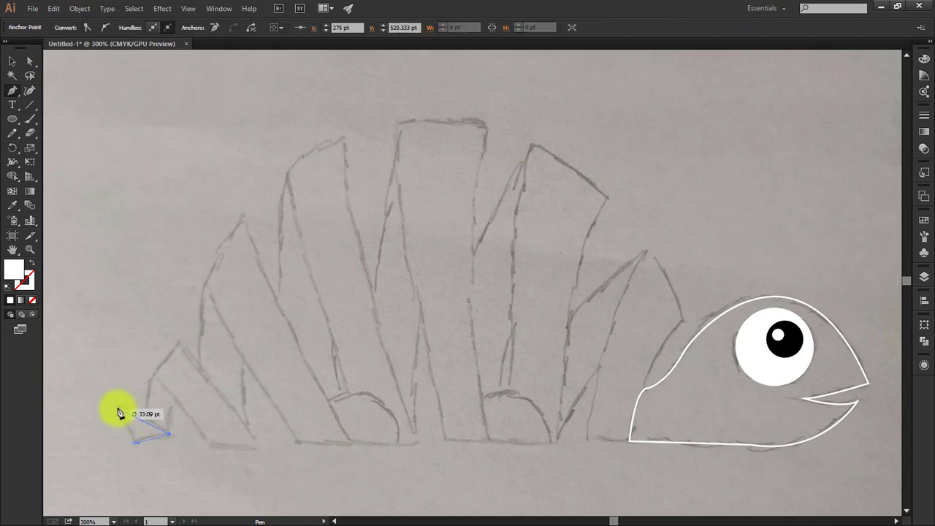
click(119, 407)
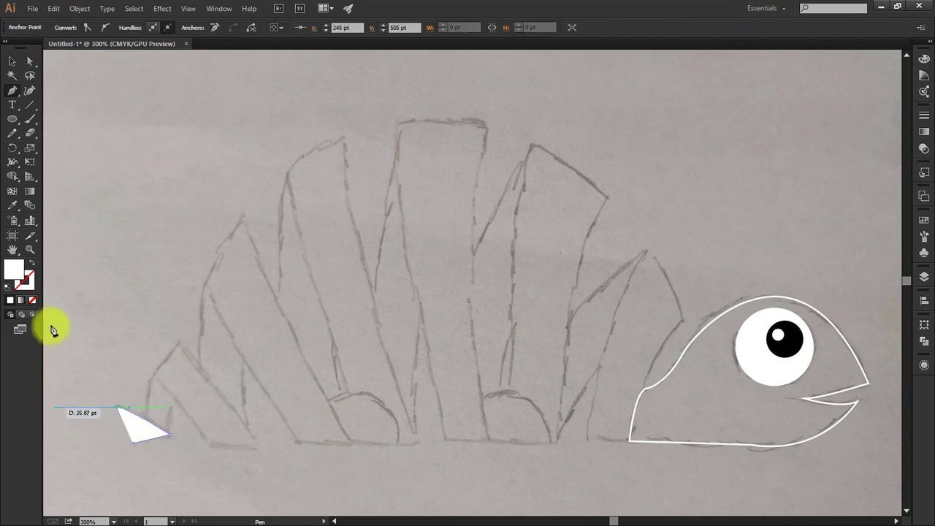
click(32, 265)
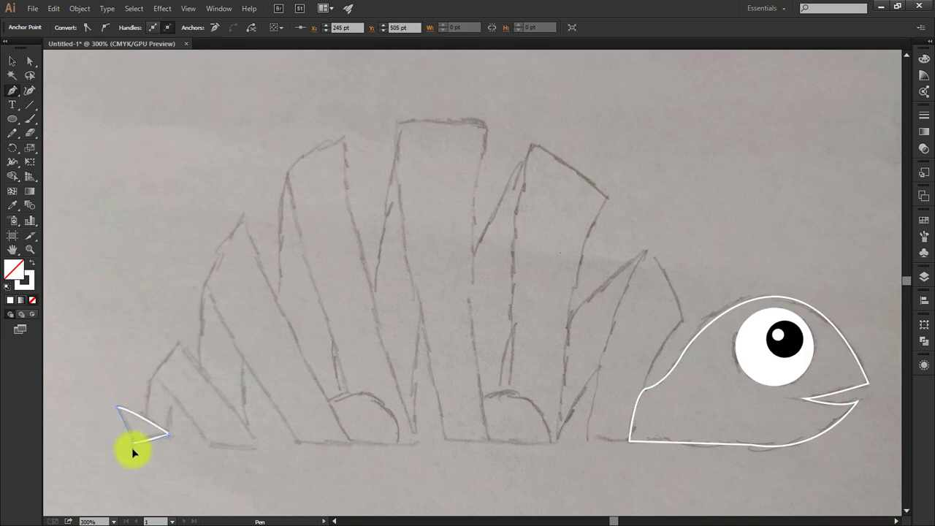
click(133, 443)
Begin the first fin outline with a curved left edge, pointed top and baseline points.
click(207, 445)
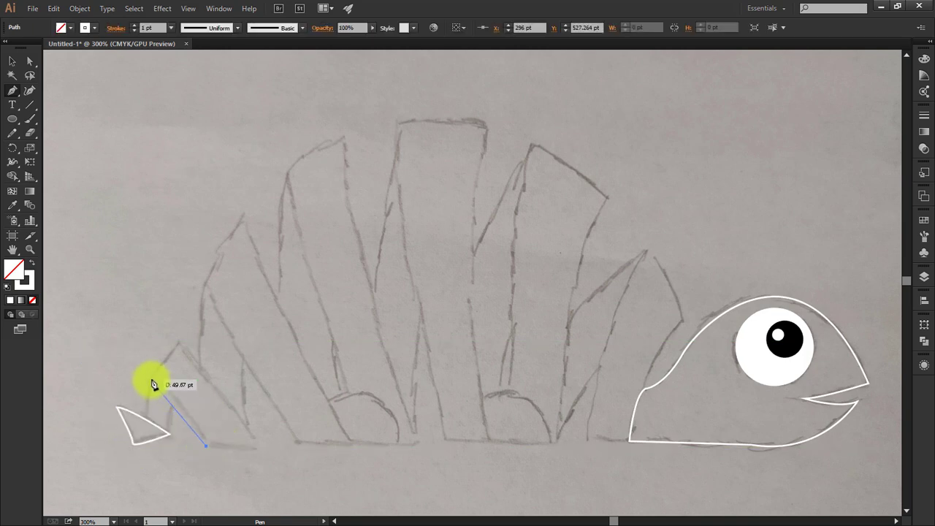
drag(146, 380, 181, 356)
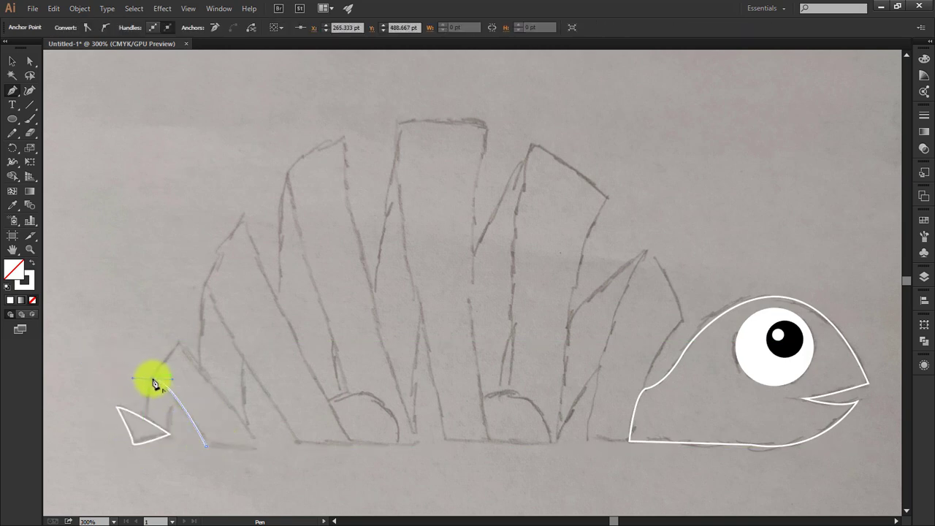
click(179, 345)
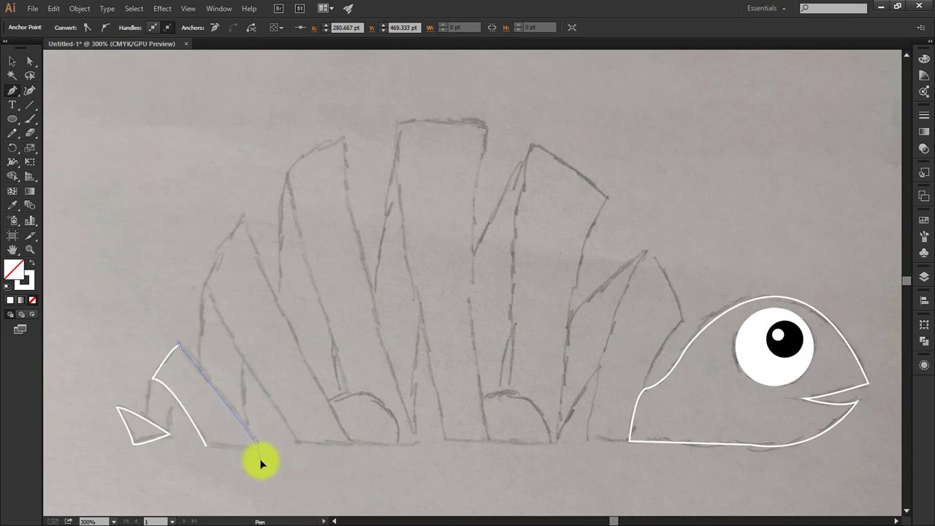
click(256, 443)
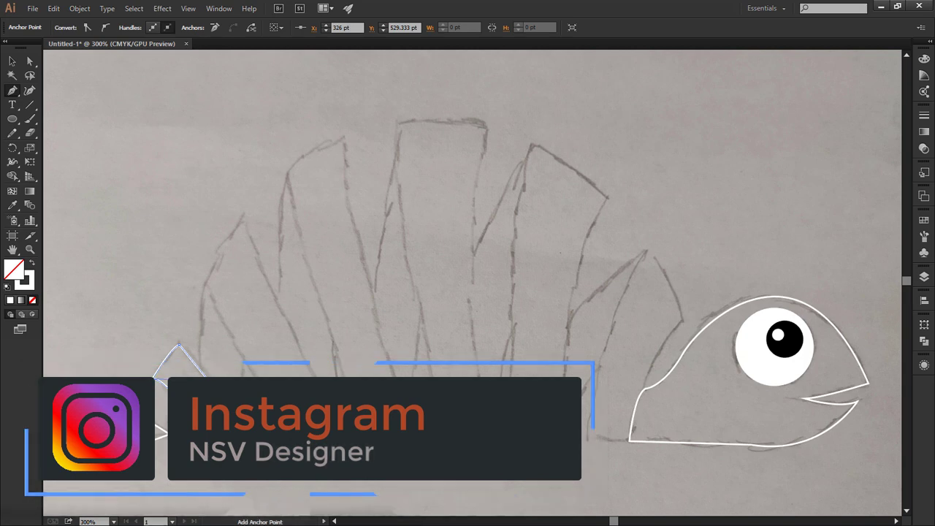
click(212, 441)
Discard the partial path and redraw the first fin stripe as a closed outline.
key(ctrl+plus)
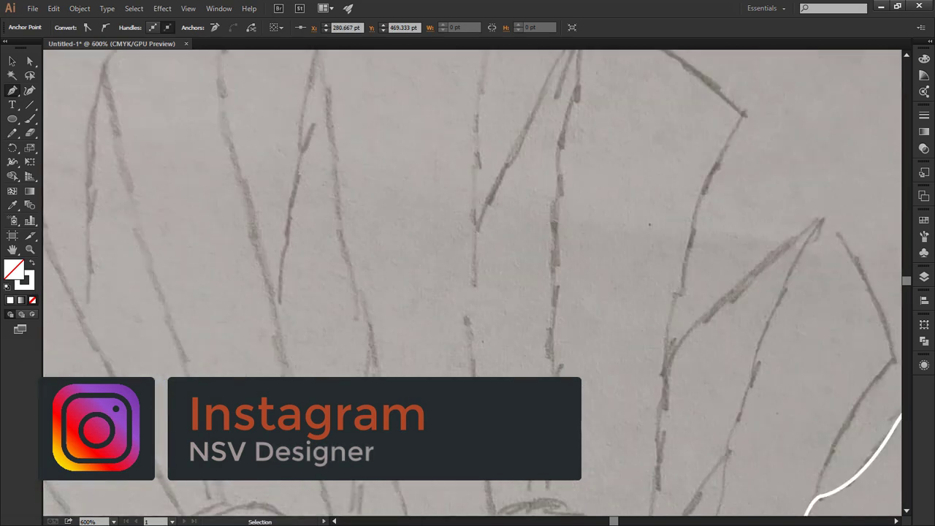
scroll(590, 293, left, 5)
key(ctrl+z)
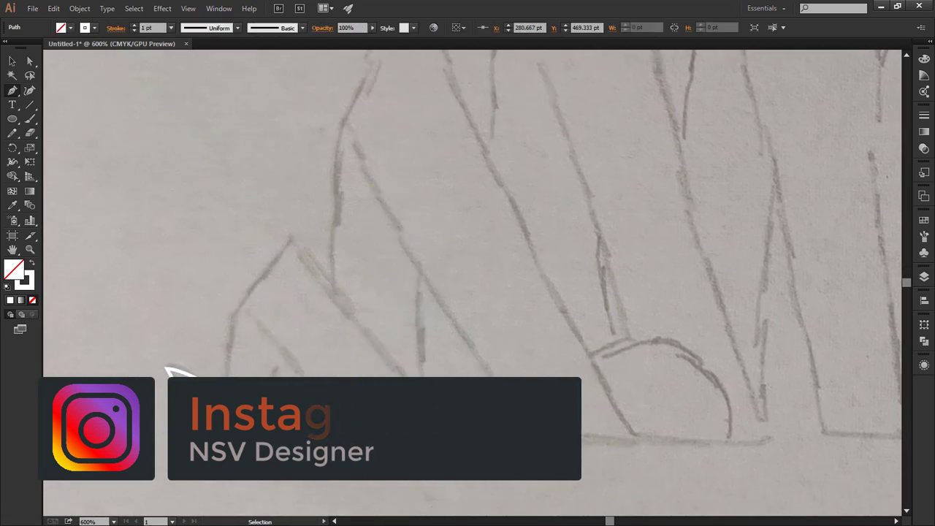
key(ctrl+z)
click(351, 442)
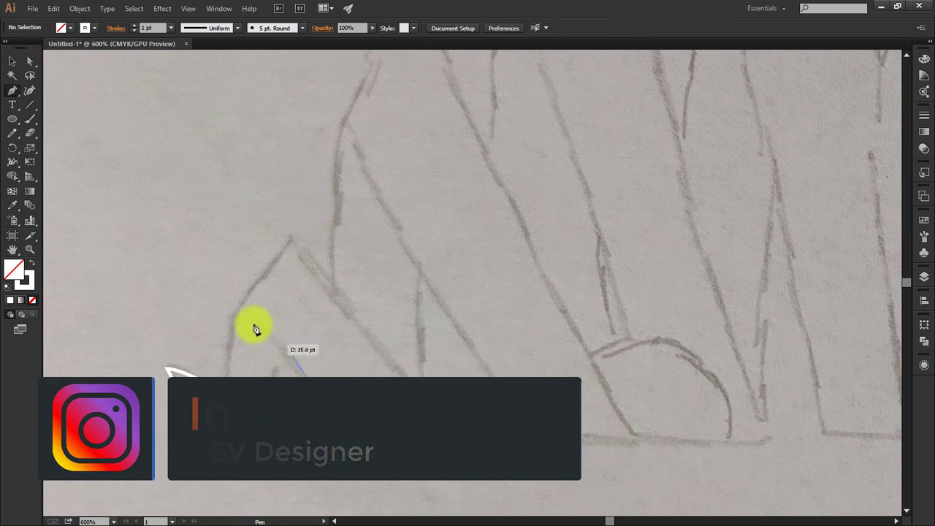
drag(240, 309, 212, 290)
click(241, 307)
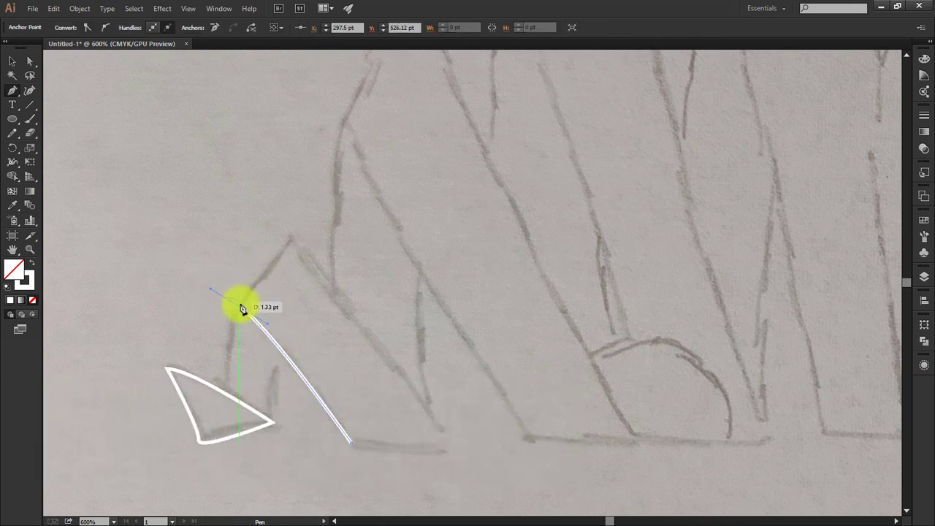
drag(310, 232, 299, 250)
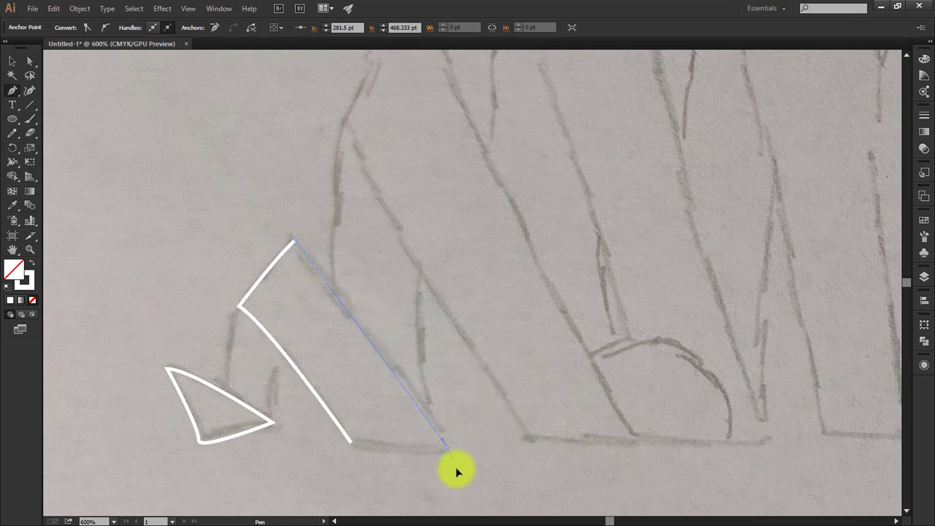
click(445, 445)
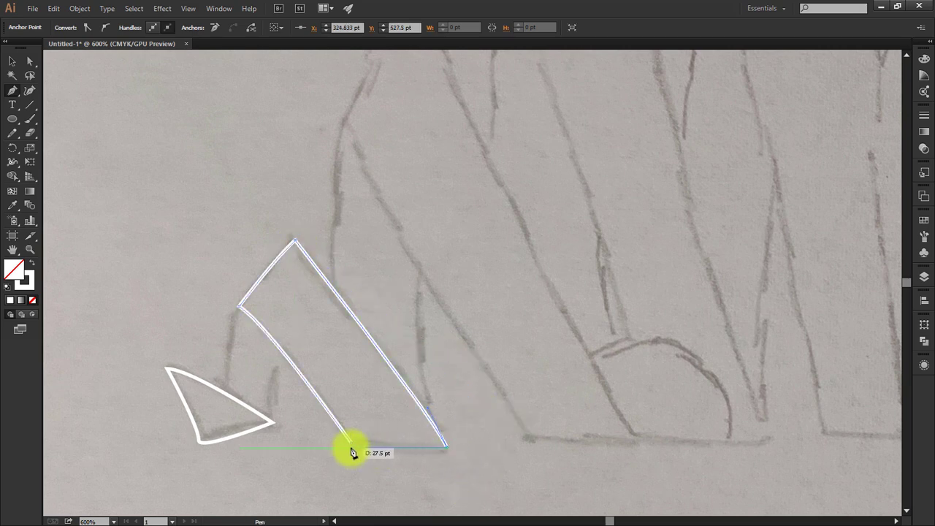
click(352, 448)
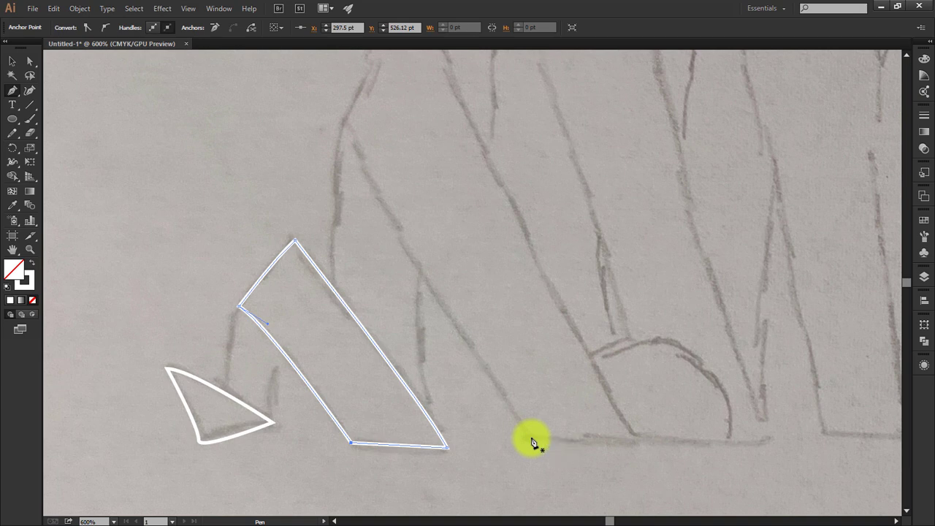
Trace and close the taller second fin stripe, redoing its misplaced top and corner points.
click(532, 440)
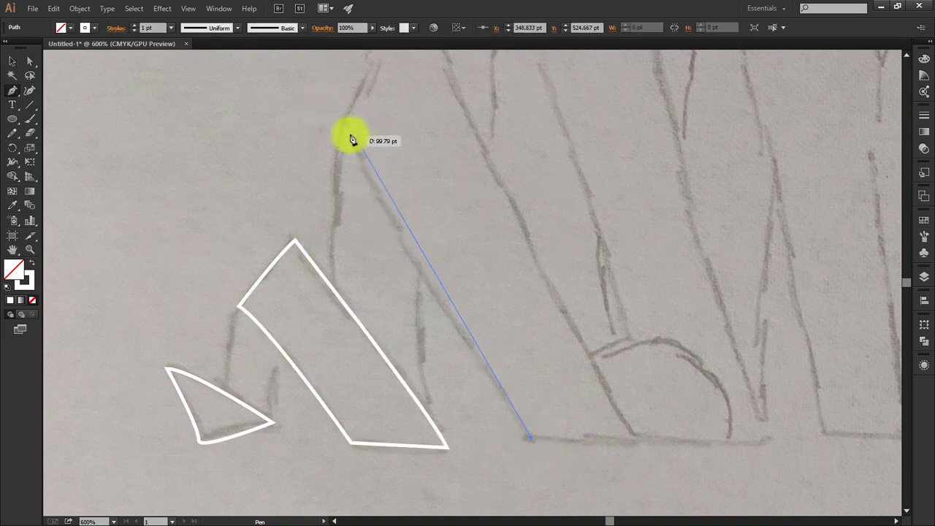
key(ctrl+minus)
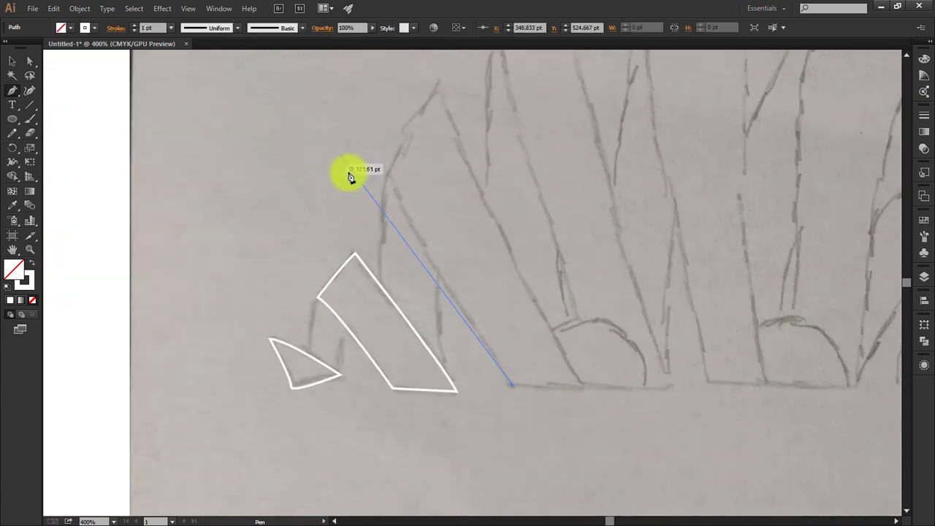
drag(390, 156, 388, 135)
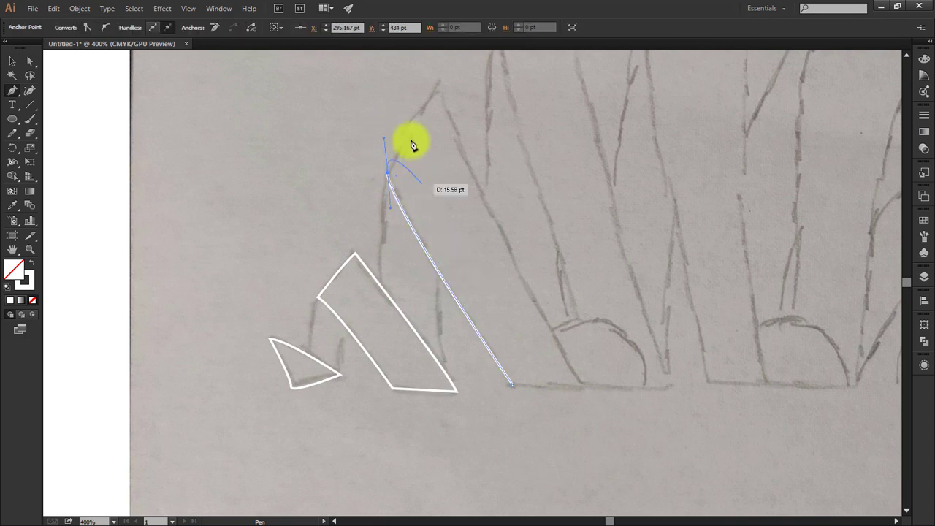
key(space)
drag(386, 151, 379, 218)
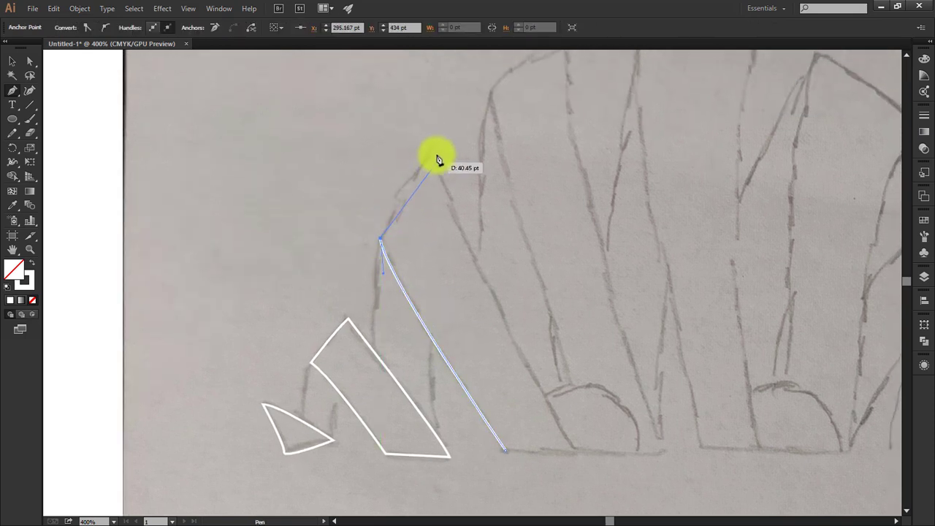
drag(436, 144, 438, 152)
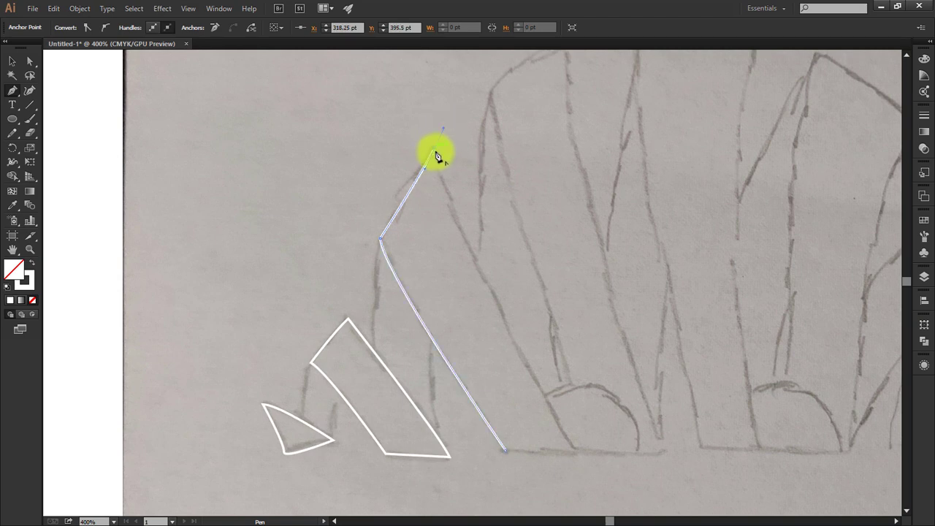
key(ctrl+z)
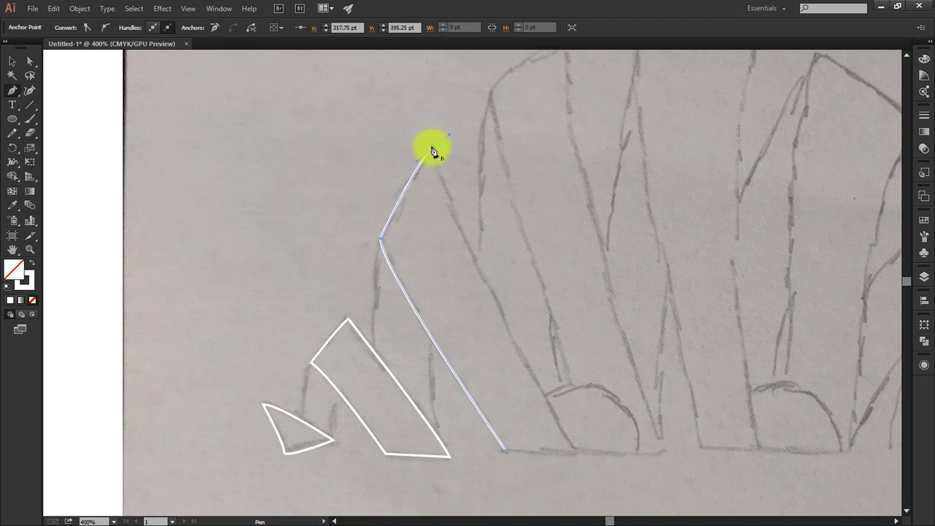
scroll(329, 236, down, 3)
scroll(330, 236, right, 3)
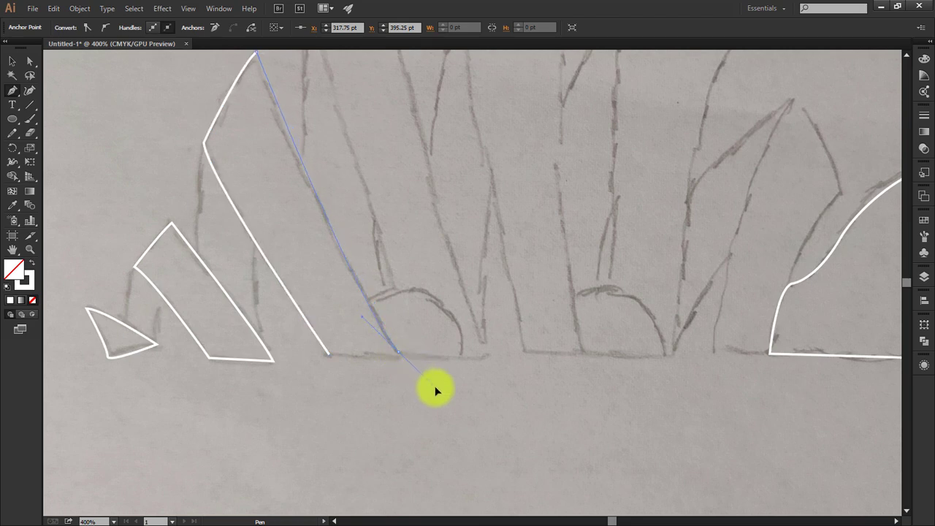
drag(435, 388, 436, 389)
key(ctrl+z)
drag(460, 426, 397, 358)
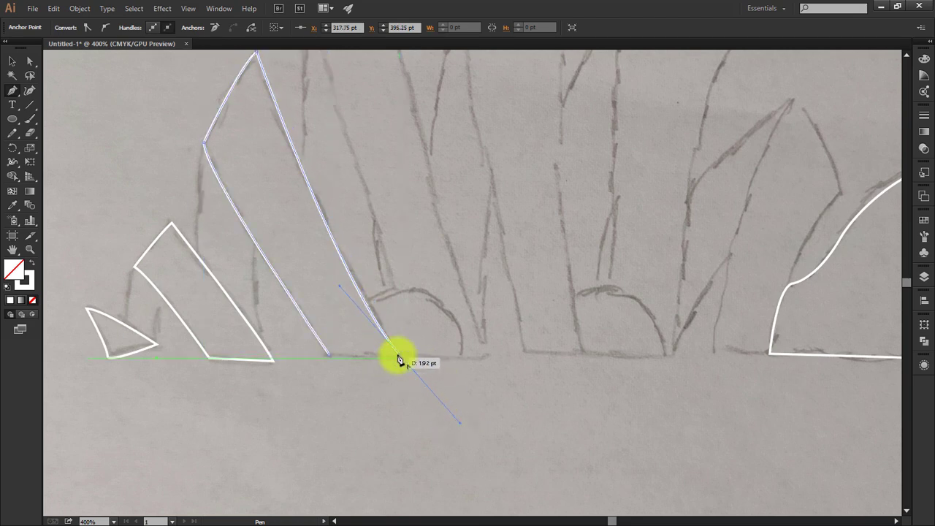
click(329, 355)
drag(466, 334, 363, 373)
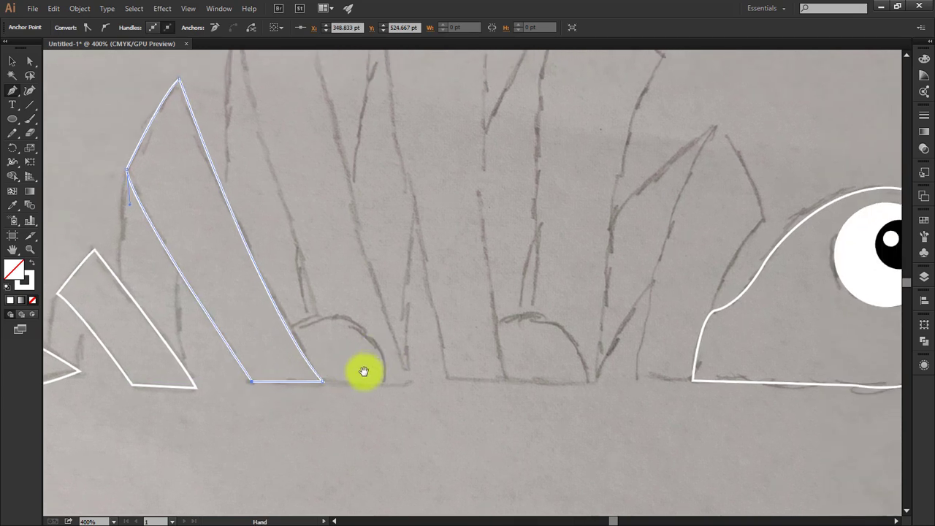
Draw the third fin stripe with a curved top edge, fixing its misplaced bottom corners.
key(ctrl+minus)
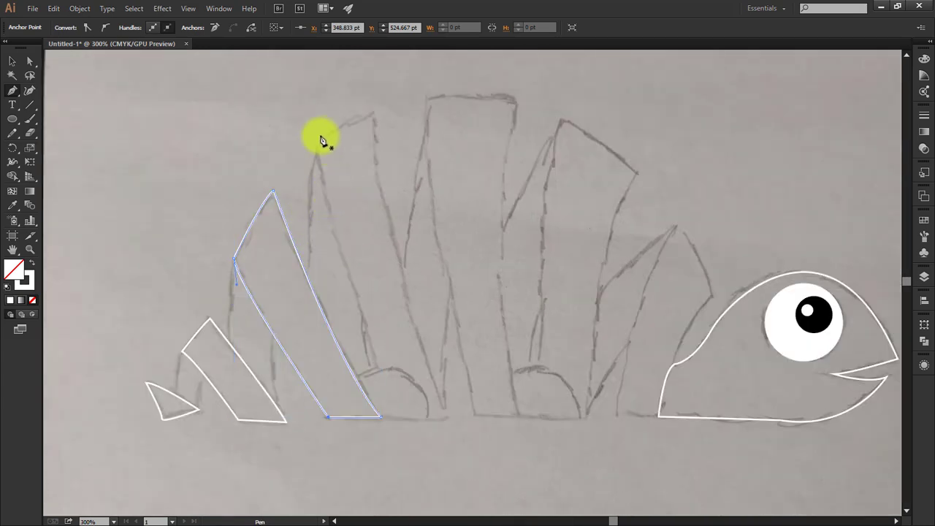
click(316, 148)
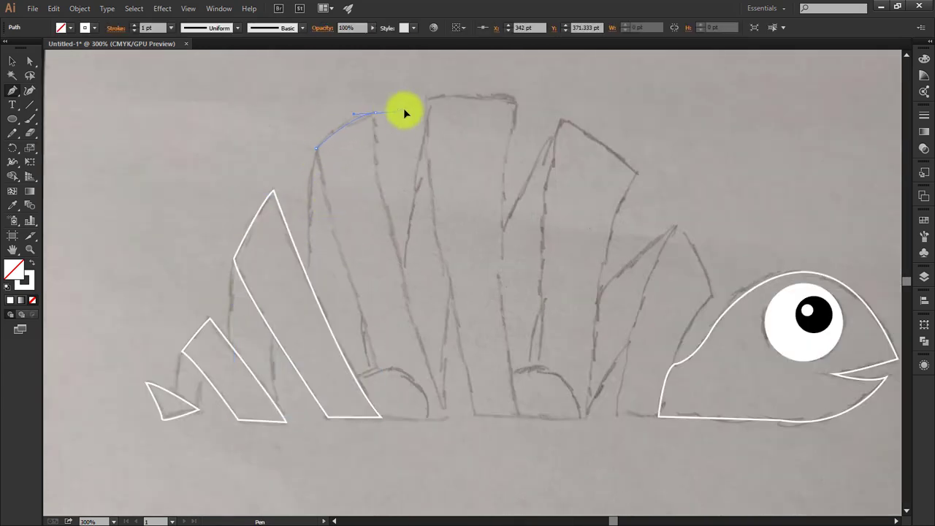
drag(405, 113, 402, 108)
click(377, 115)
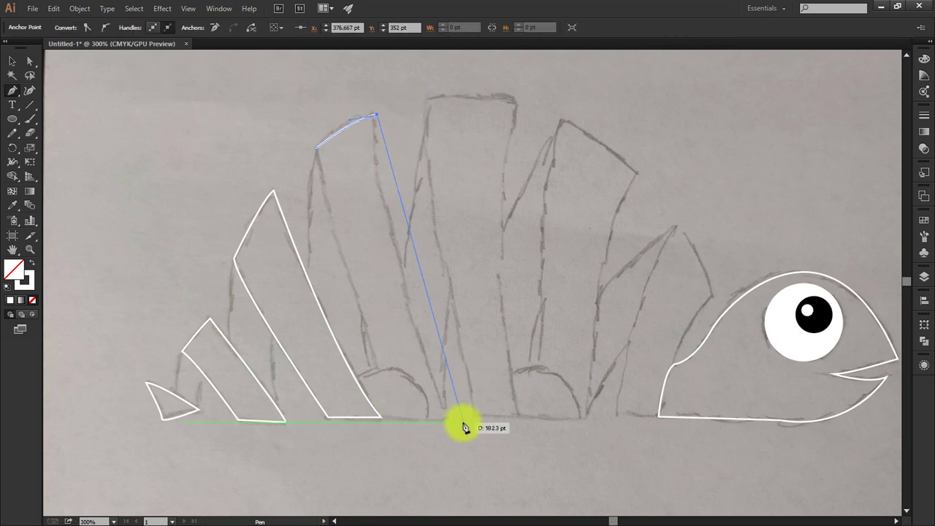
drag(445, 419, 476, 446)
mouse_move(494, 517)
mouse_down()
mouse_move(490, 459)
mouse_move(511, 484)
mouse_move(490, 487)
mouse_move(501, 497)
mouse_up()
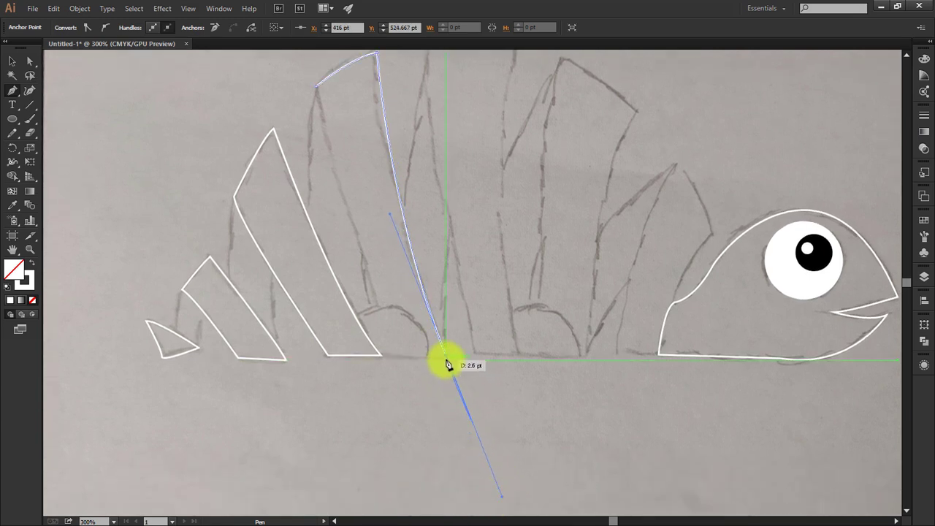
key(ctrl+z)
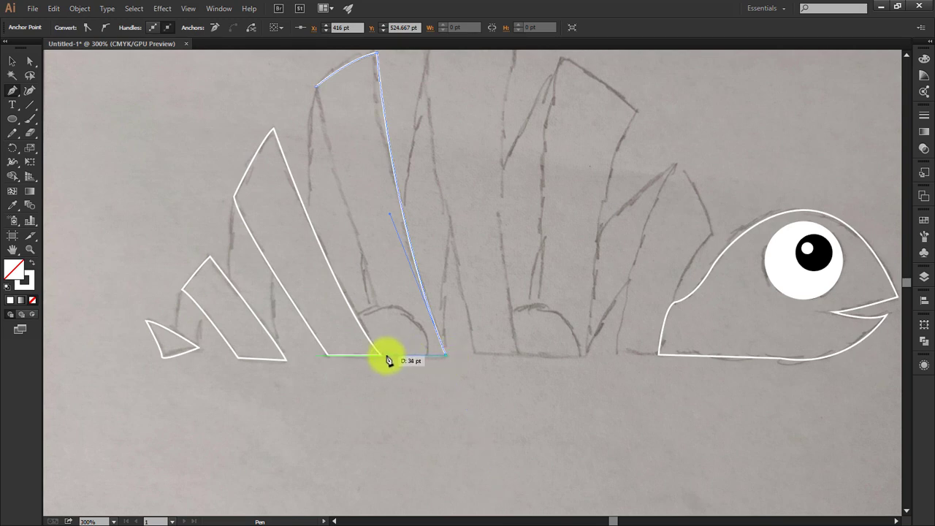
click(386, 356)
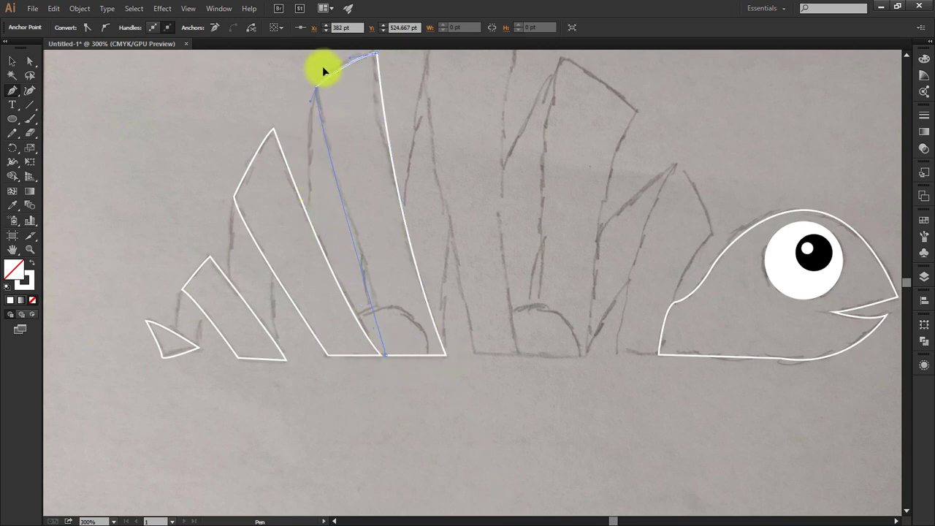
key(ctrl+z)
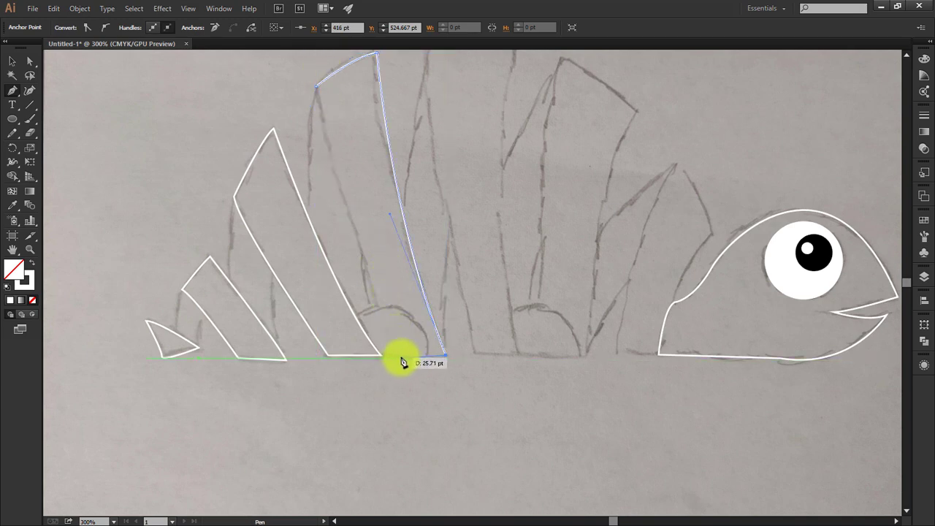
click(403, 362)
Start the narrow fourth fin stripe outline from its top down to its lower corner.
scroll(320, 59, up, 1)
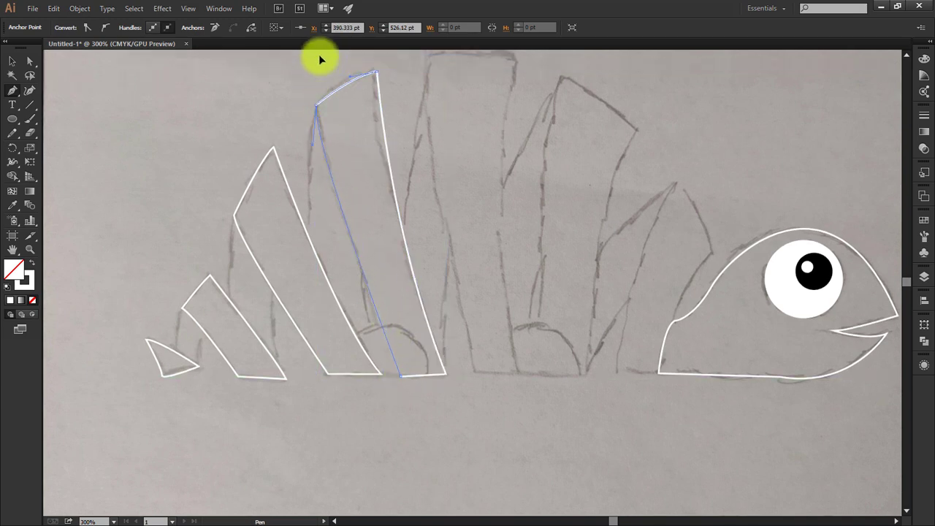
drag(320, 60, 315, 73)
drag(427, 66, 394, 97)
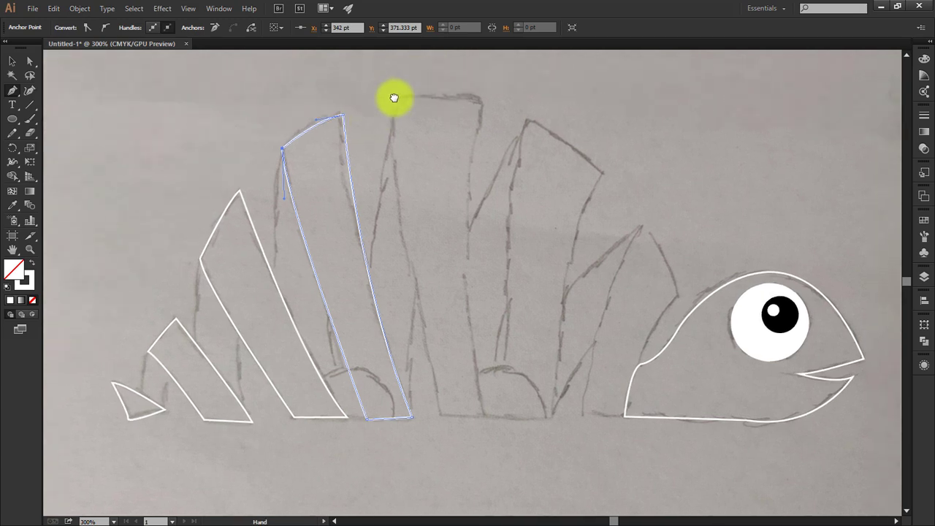
click(395, 98)
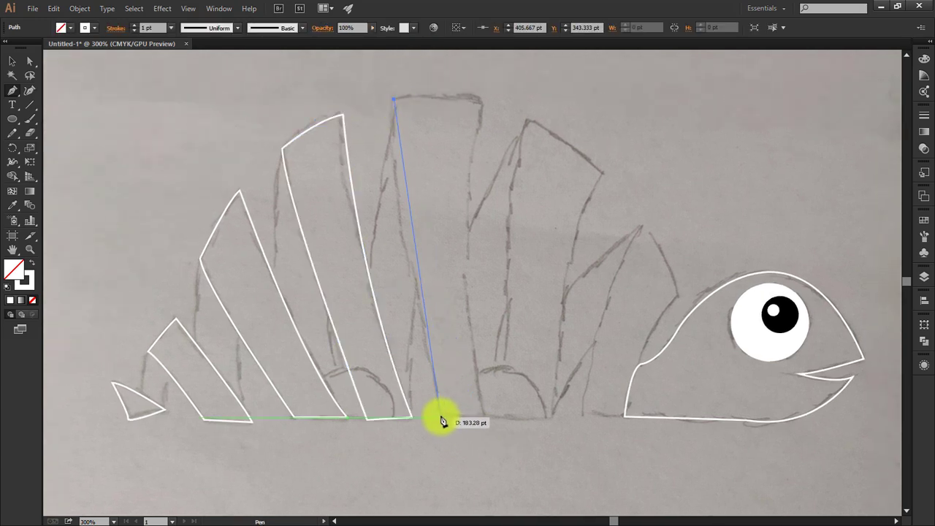
mouse_move(440, 416)
mouse_down()
mouse_move(477, 494)
mouse_move(472, 434)
mouse_up()
key(ctrl+minus)
Trace the tall centre fin as a closed outline with a cornered top and curved edge.
scroll(475, 449, up, 5)
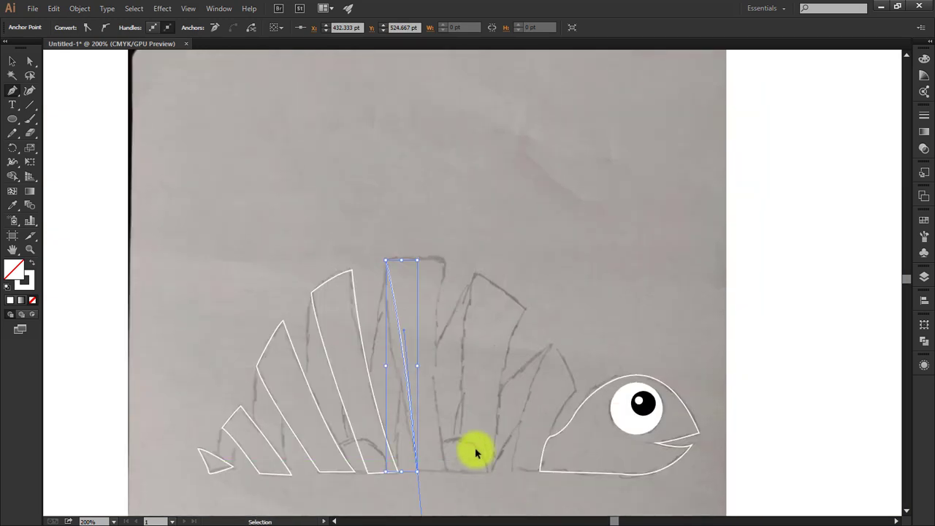
scroll(435, 270, down, 3)
key(ctrl+z)
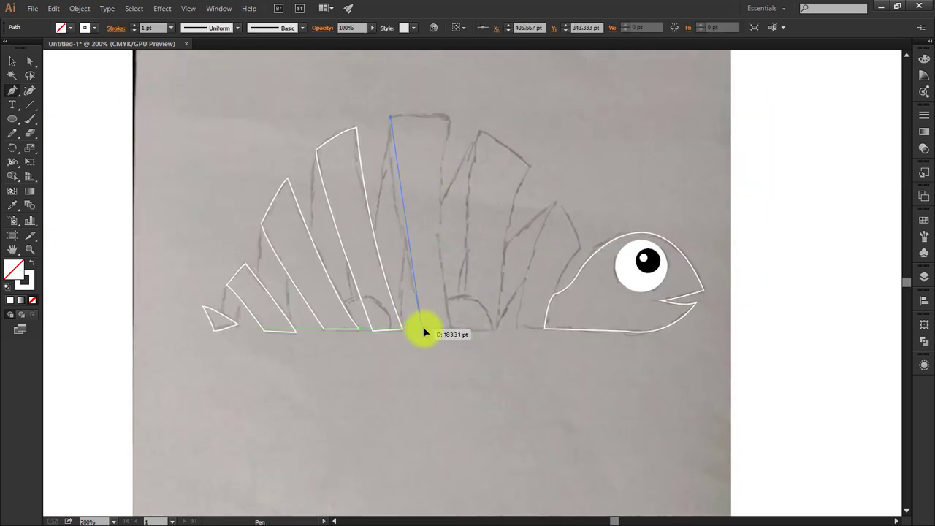
click(448, 436)
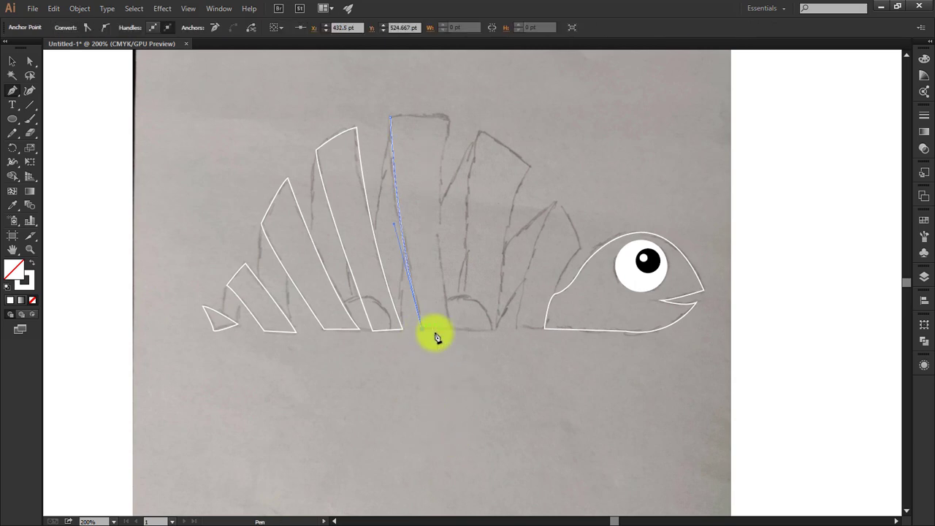
click(450, 335)
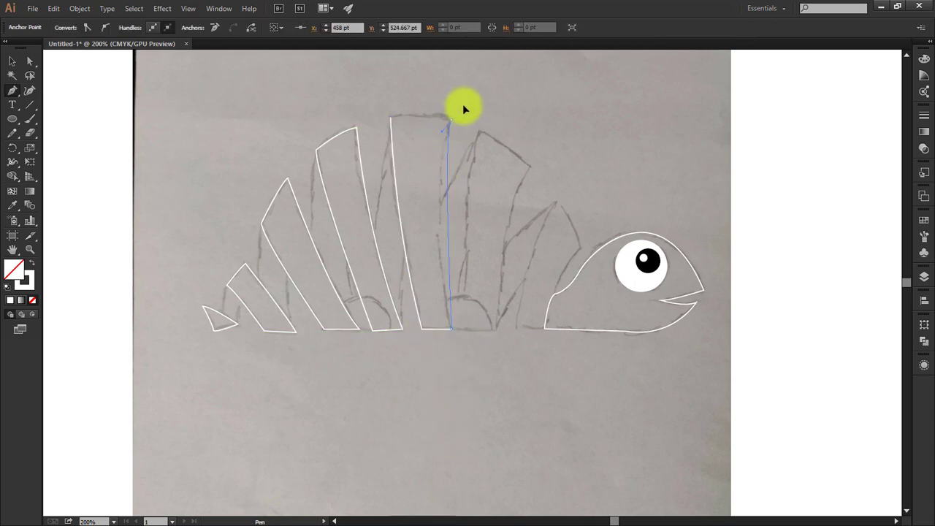
drag(478, 89, 483, 84)
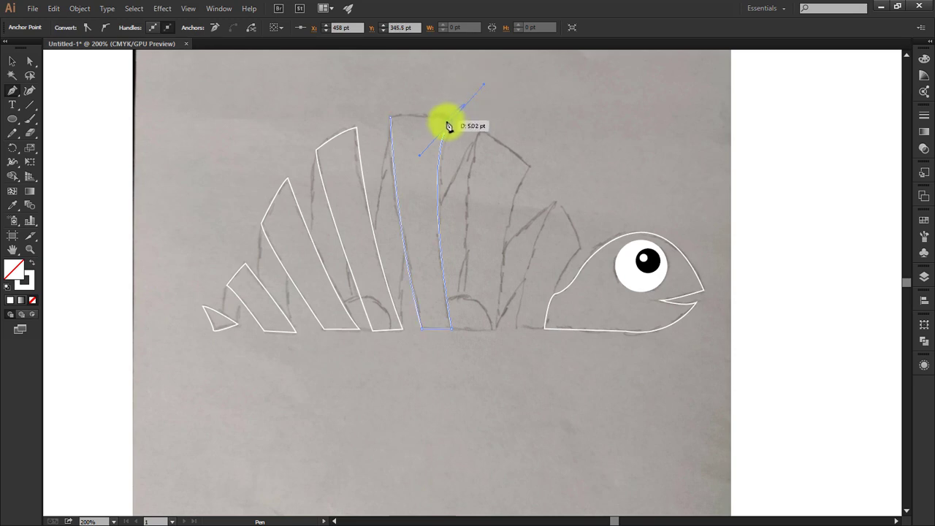
scroll(481, 82, up, 5)
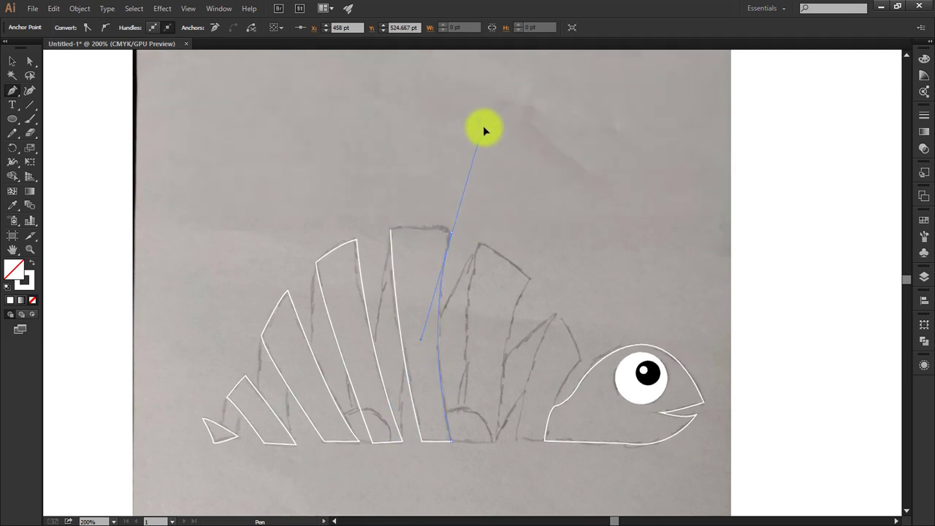
drag(481, 82, 480, 126)
click(452, 234)
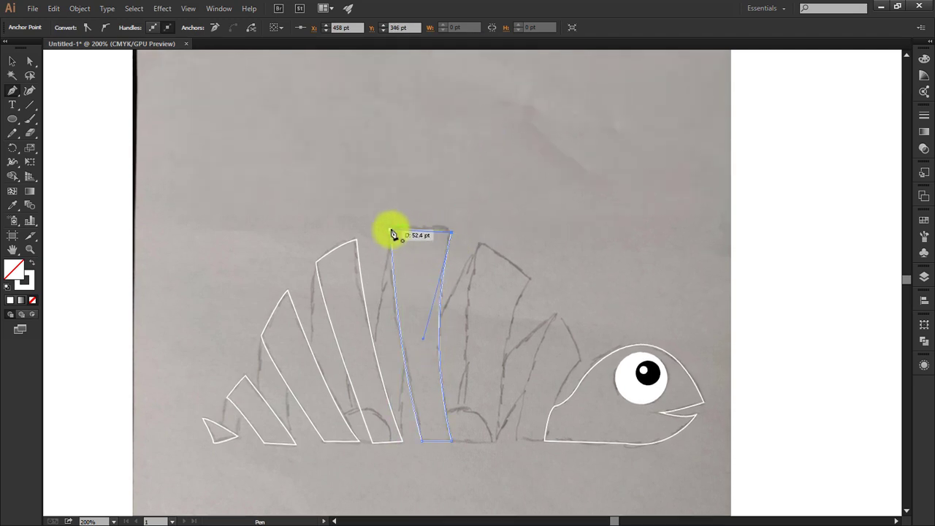
drag(376, 243, 360, 238)
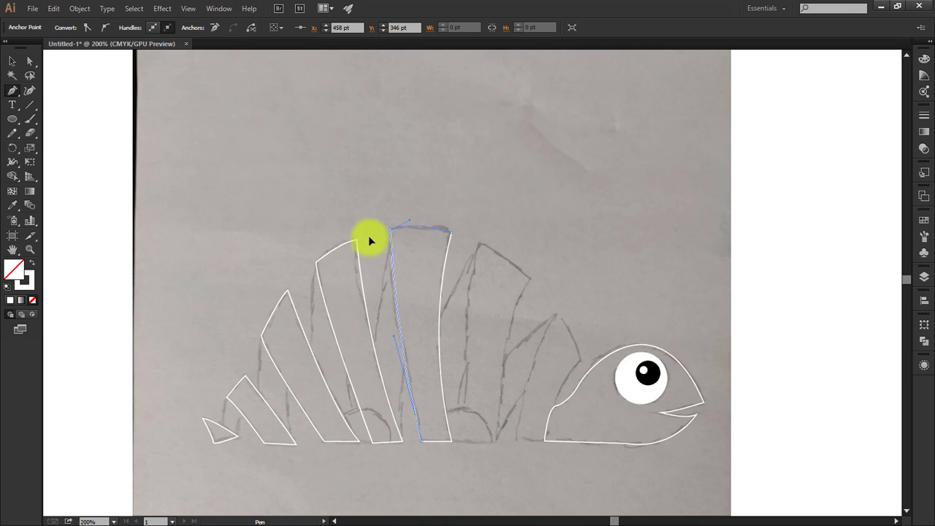
Close a pointed outline over the next fin and begin a curved outline beside the head.
click(481, 244)
key(ctrl+z)
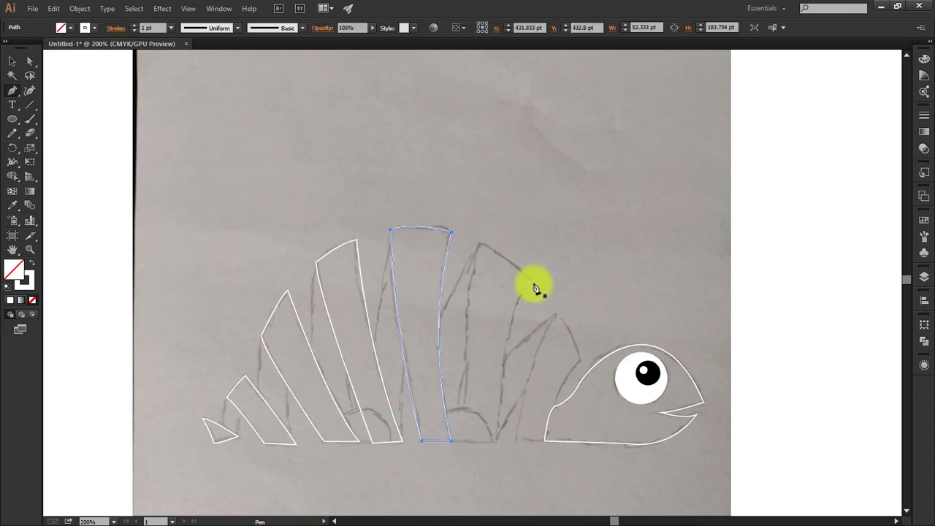
click(531, 279)
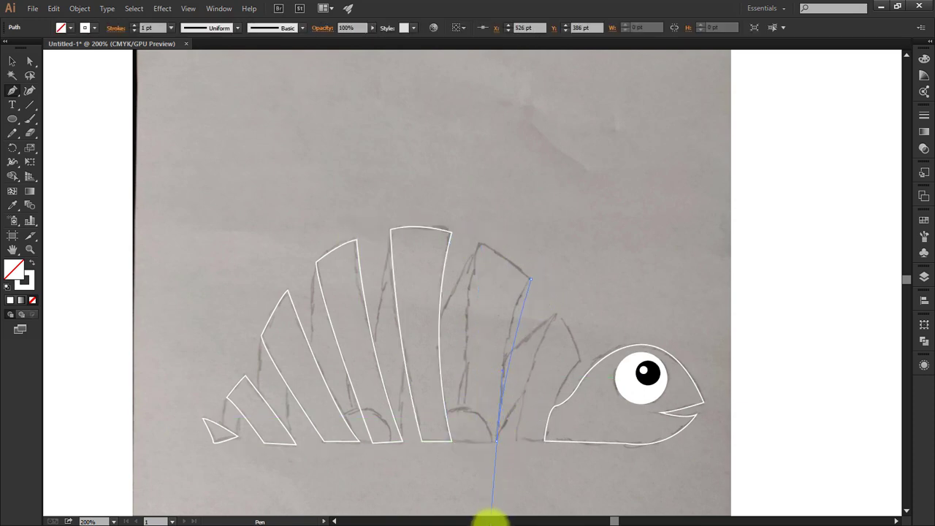
mouse_move(491, 518)
mouse_down()
mouse_move(499, 454)
mouse_move(496, 479)
mouse_up()
click(497, 353)
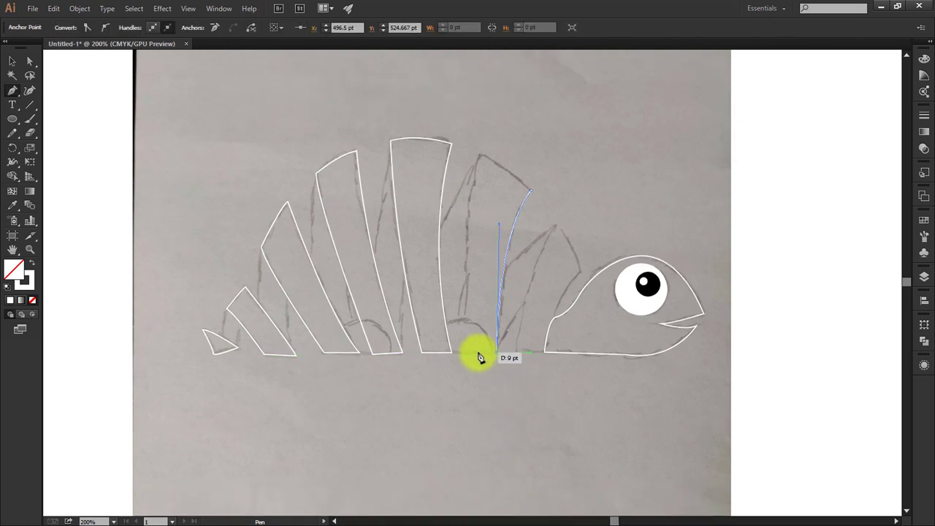
click(467, 353)
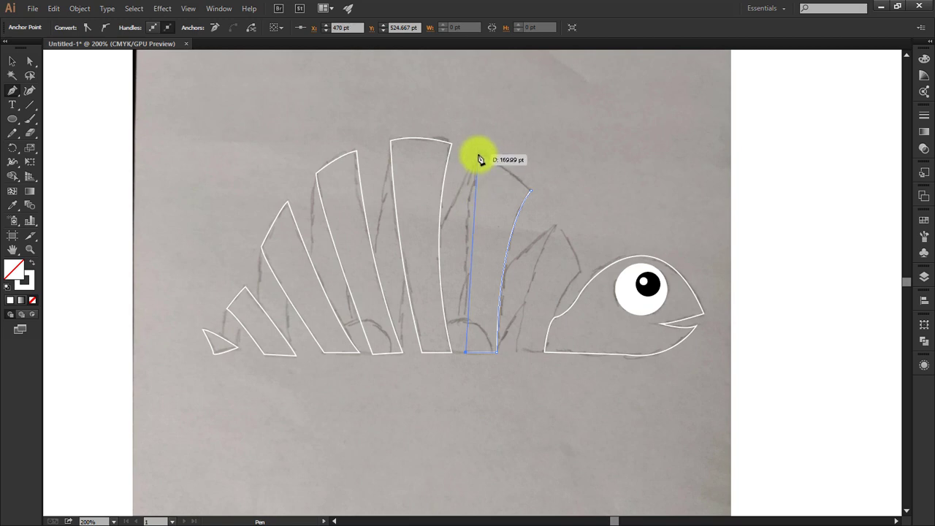
drag(499, 88, 501, 85)
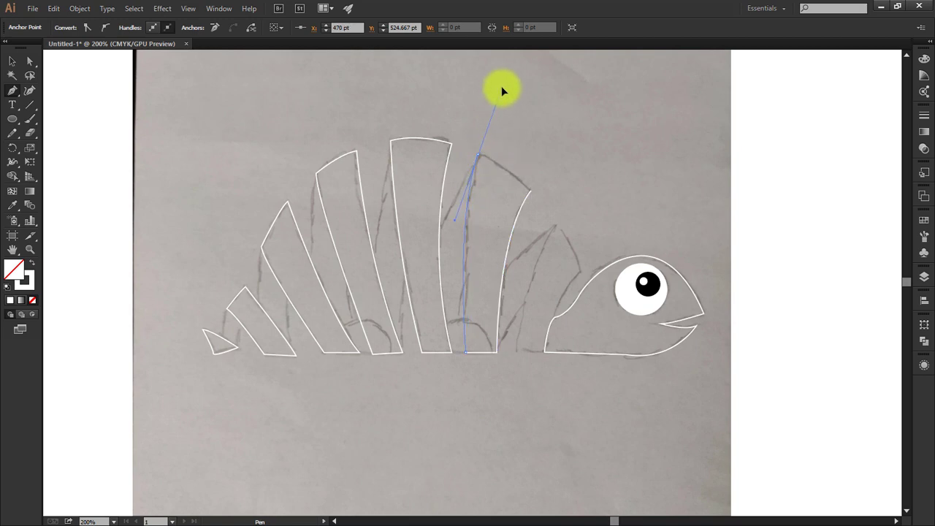
click(478, 155)
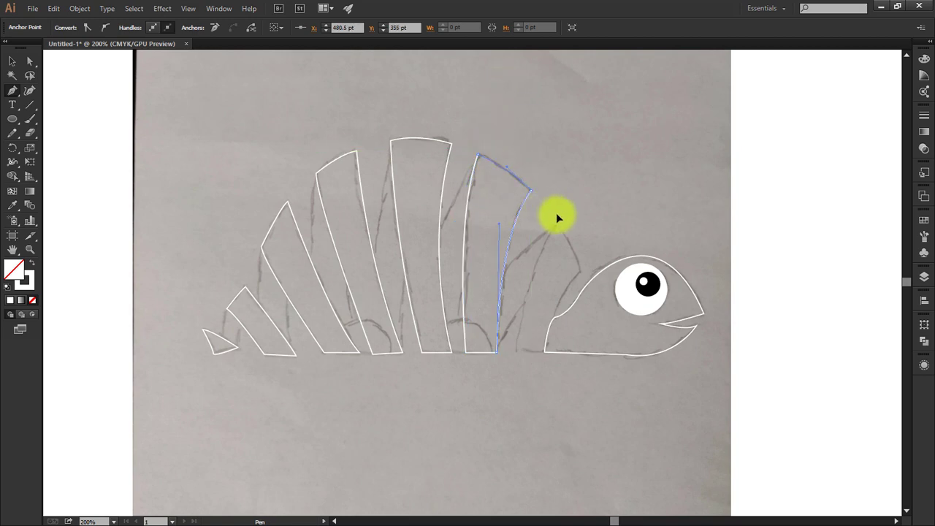
click(497, 353)
mouse_move(526, 355)
mouse_down()
mouse_move(547, 358)
mouse_move(596, 272)
mouse_move(582, 283)
mouse_move(555, 231)
mouse_move(568, 231)
mouse_up()
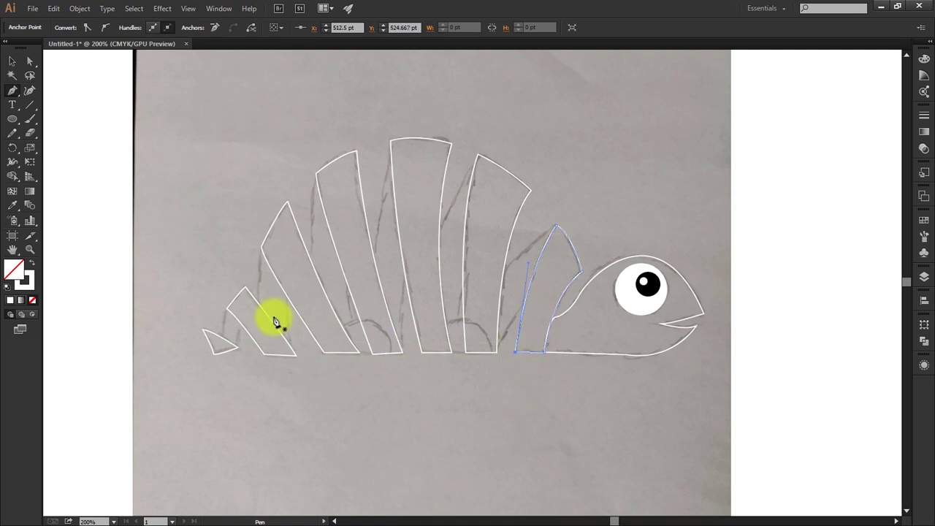
key(ctrl+equal)
key(ctrl+equal)
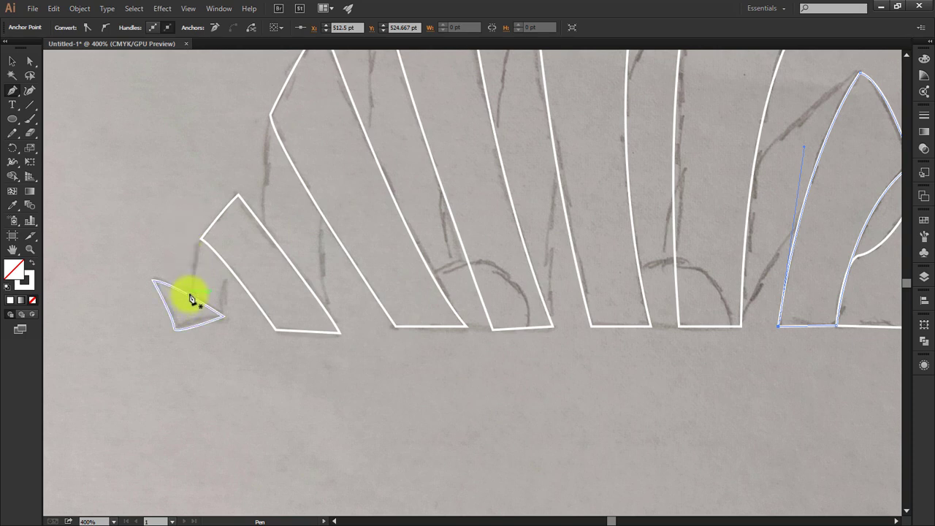
Trace a closed four-corner fin piece beside the small triangular tail fin.
ctrl+click(193, 299)
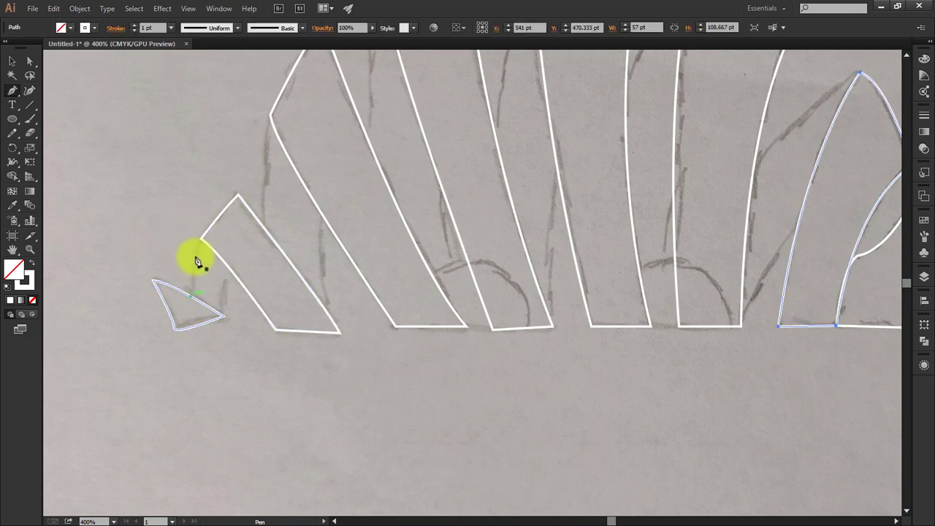
click(190, 296)
click(201, 240)
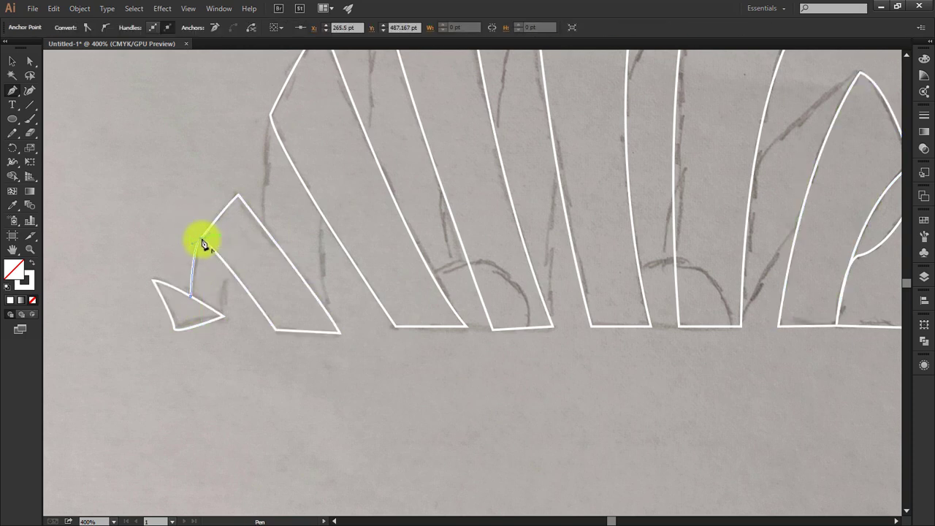
click(238, 265)
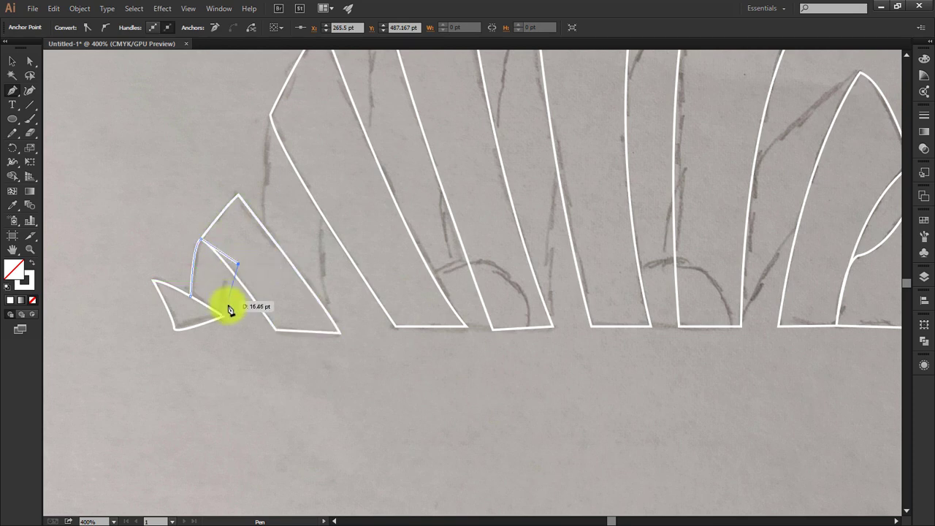
click(222, 315)
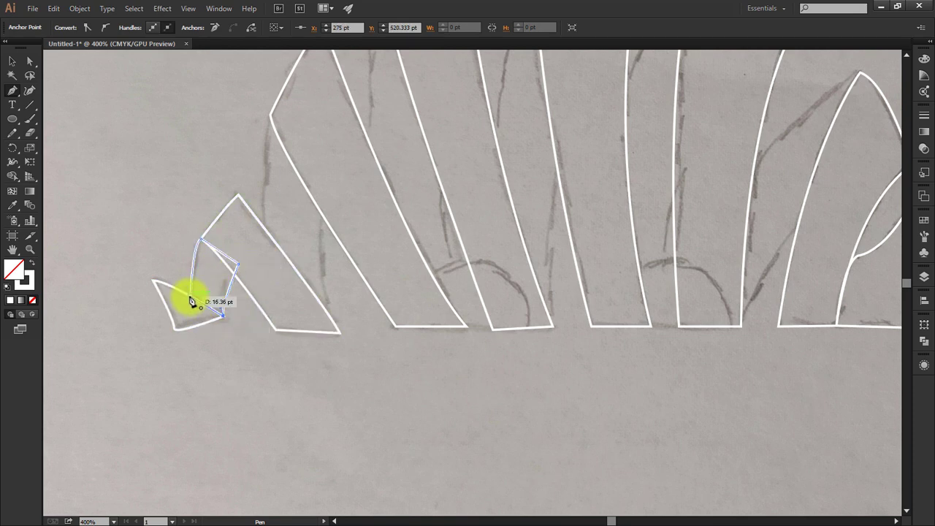
click(190, 296)
Trace a closed fin shape with a curved edge behind the tail pieces.
click(261, 238)
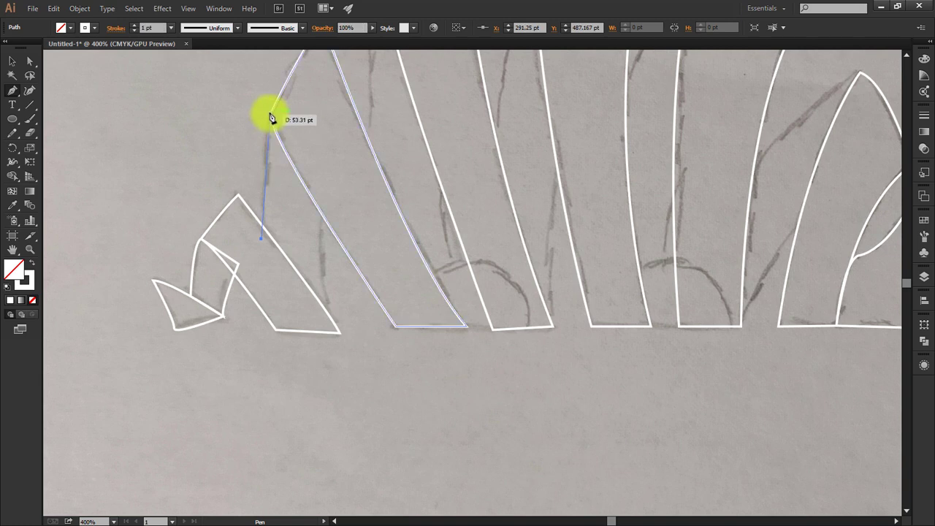
click(271, 111)
drag(331, 189, 328, 218)
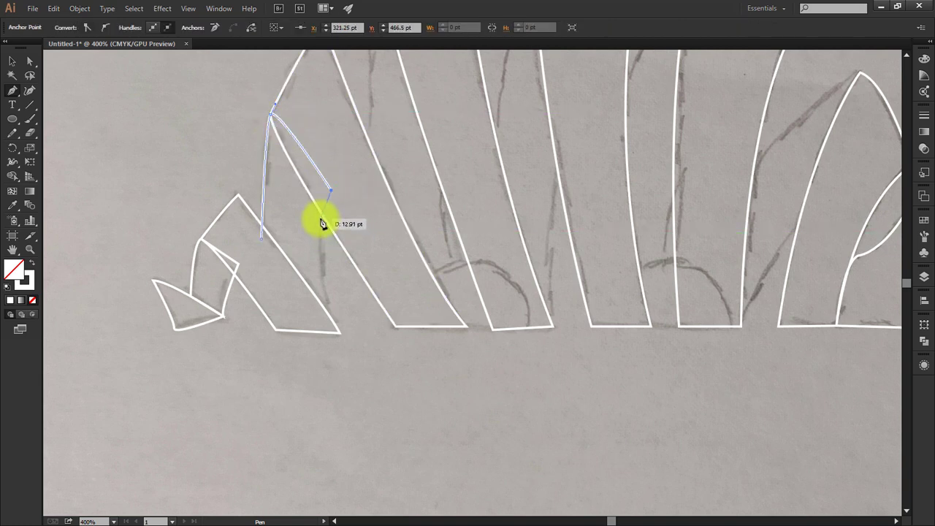
click(324, 215)
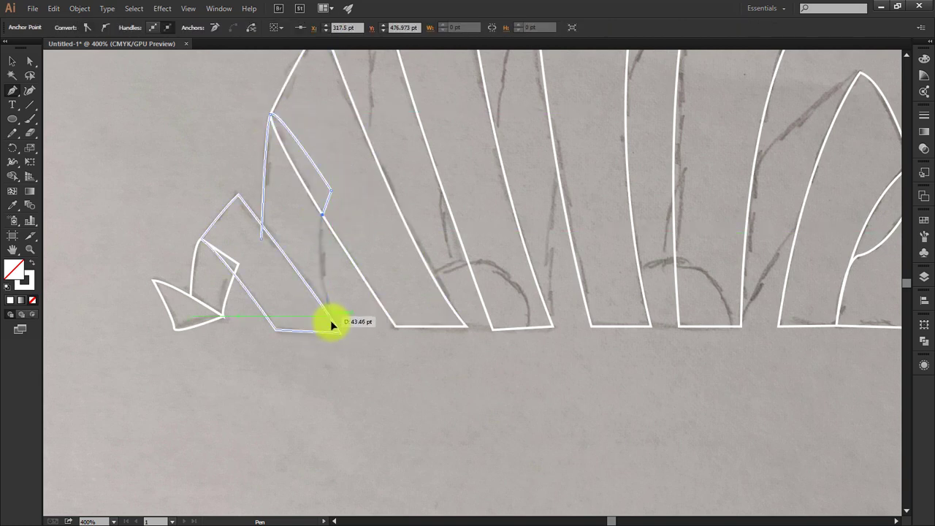
click(261, 238)
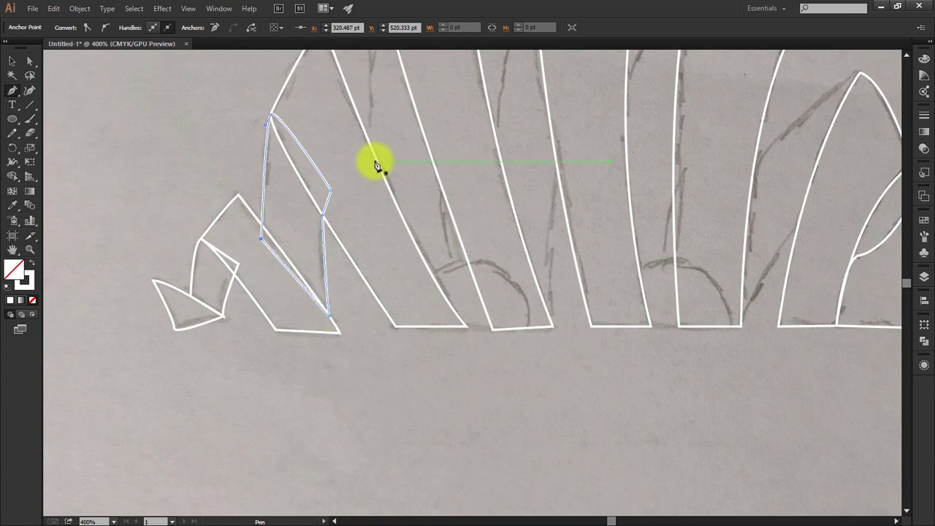
Outline the next tall fin spine as a closed path from base to tip.
drag(372, 136, 344, 268)
click(334, 272)
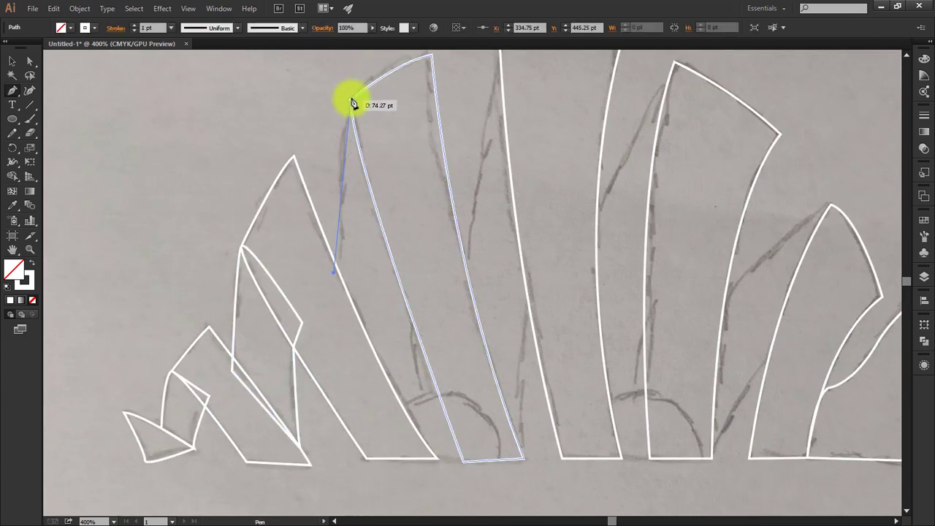
click(350, 98)
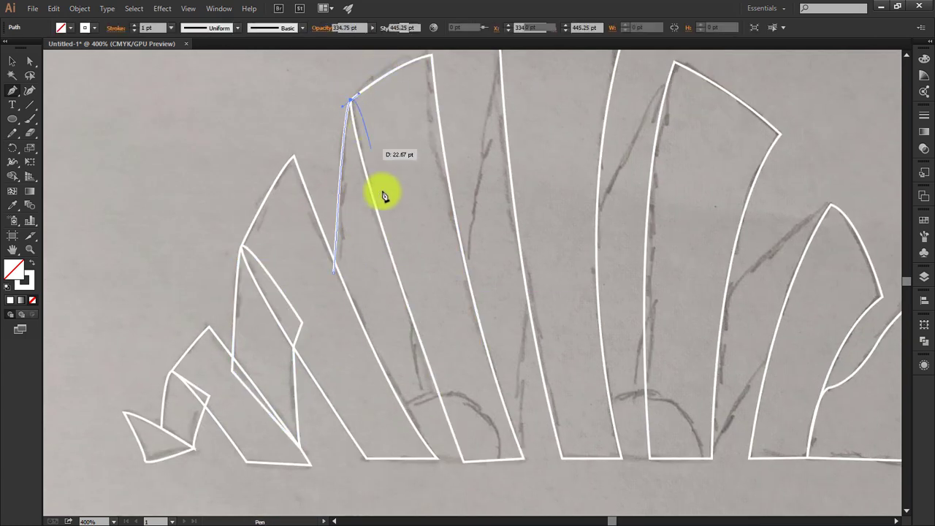
click(414, 321)
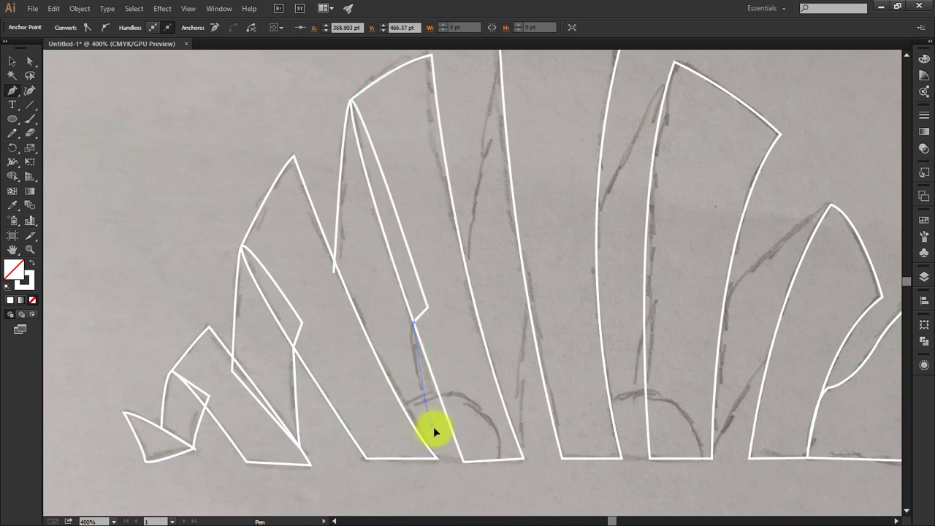
click(438, 458)
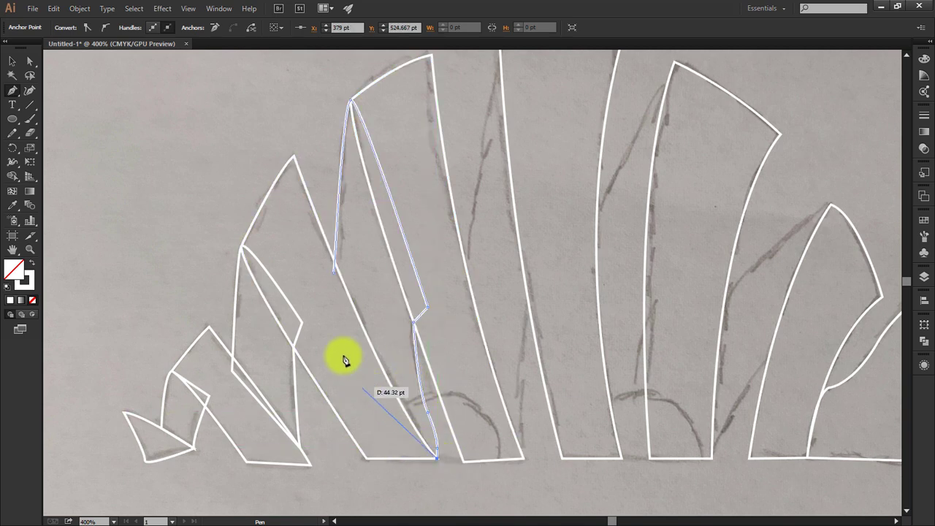
click(333, 276)
Trace the following spine with a curved top and a sharp-cornered base.
scroll(371, 248, right, 3)
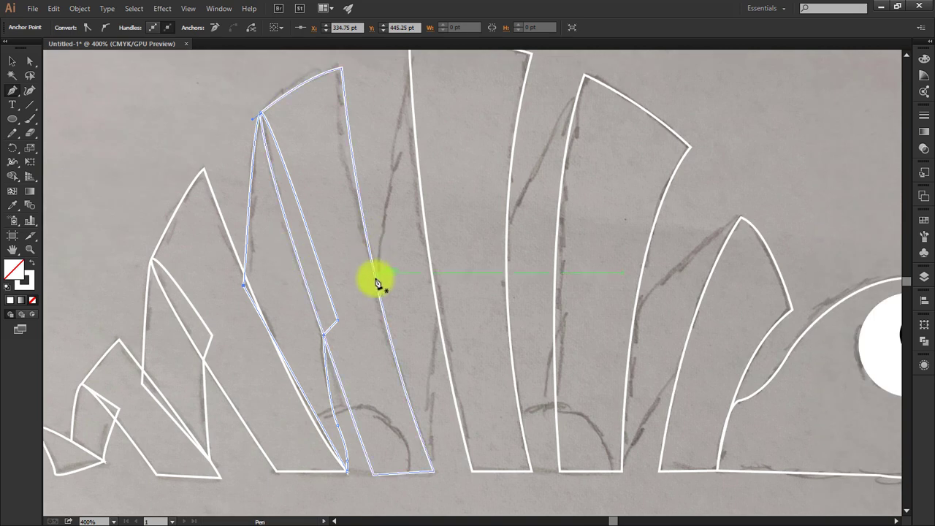
click(372, 289)
scroll(413, 79, up, 2)
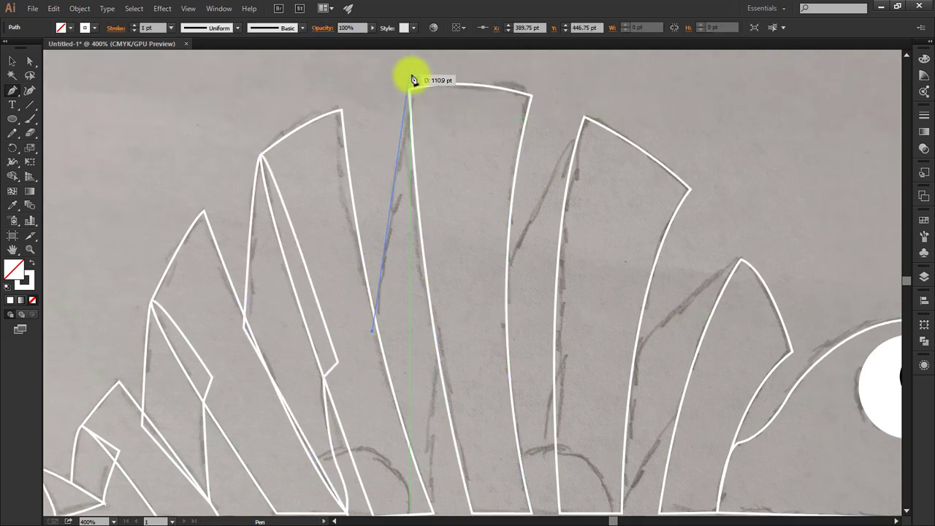
mouse_move(409, 89)
mouse_down()
mouse_move(426, 82)
mouse_move(413, 102)
mouse_up()
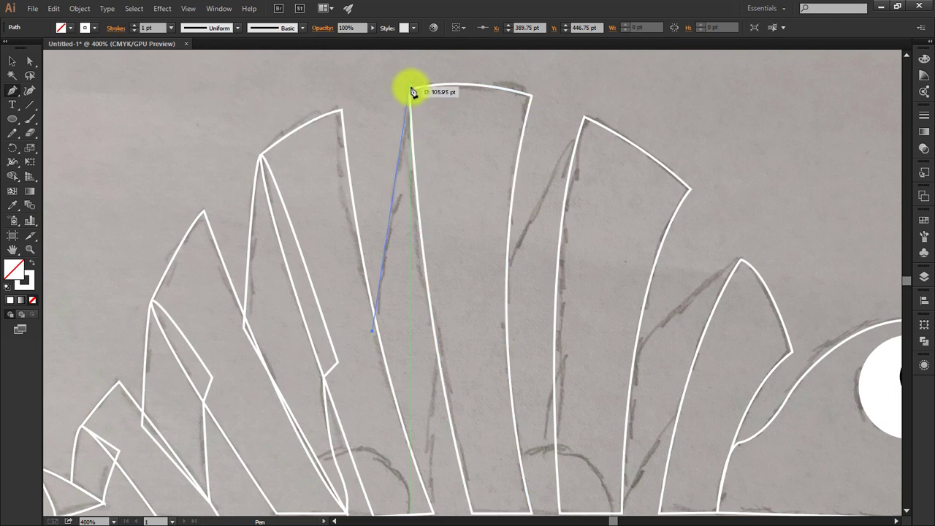
mouse_move(411, 90)
mouse_down()
mouse_move(416, 108)
mouse_move(412, 90)
mouse_up()
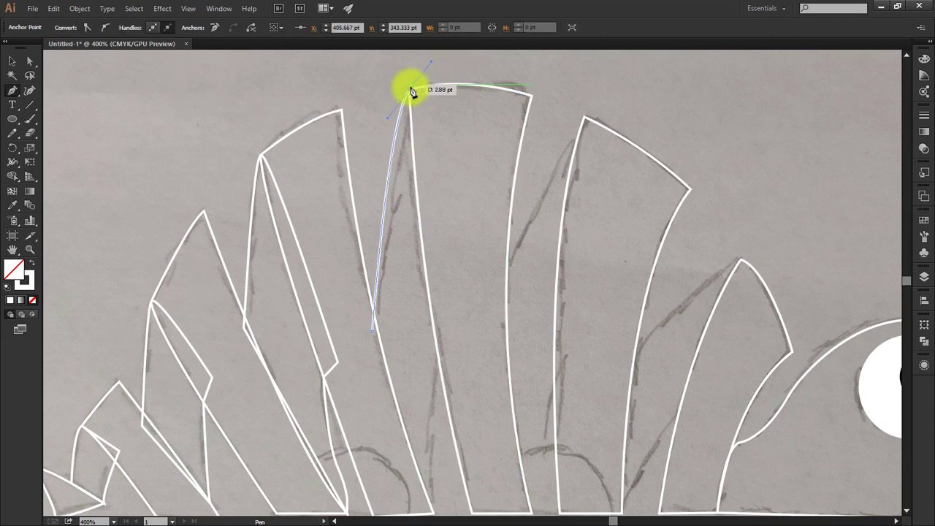
scroll(448, 163, down, 3)
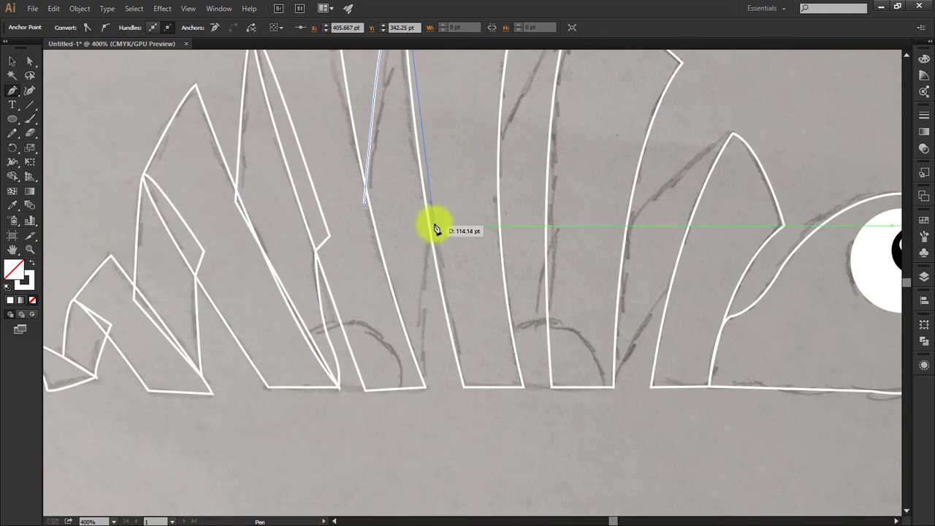
drag(424, 385, 427, 402)
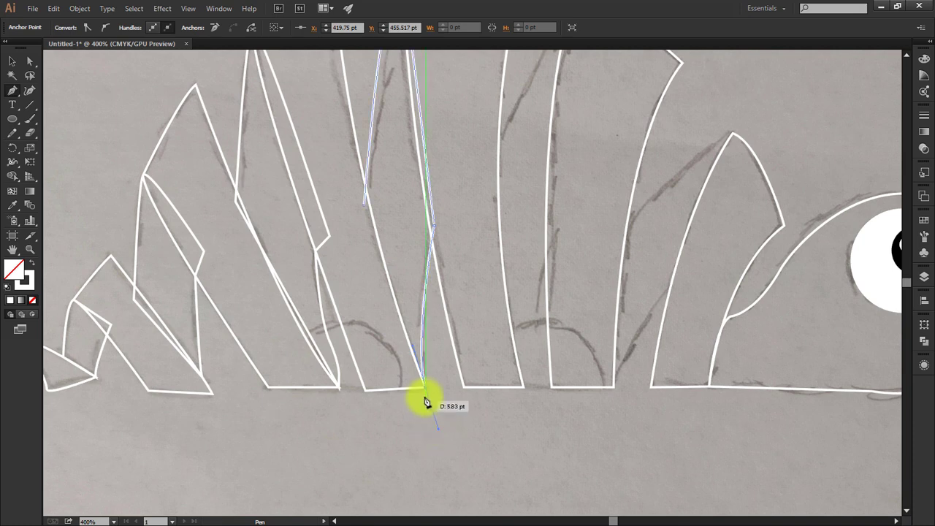
click(427, 394)
drag(424, 386, 433, 426)
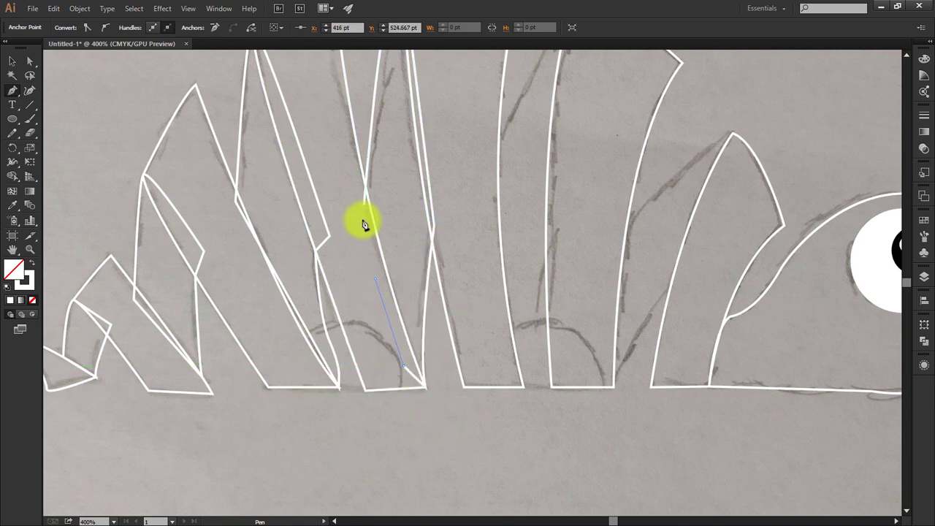
drag(447, 113, 334, 232)
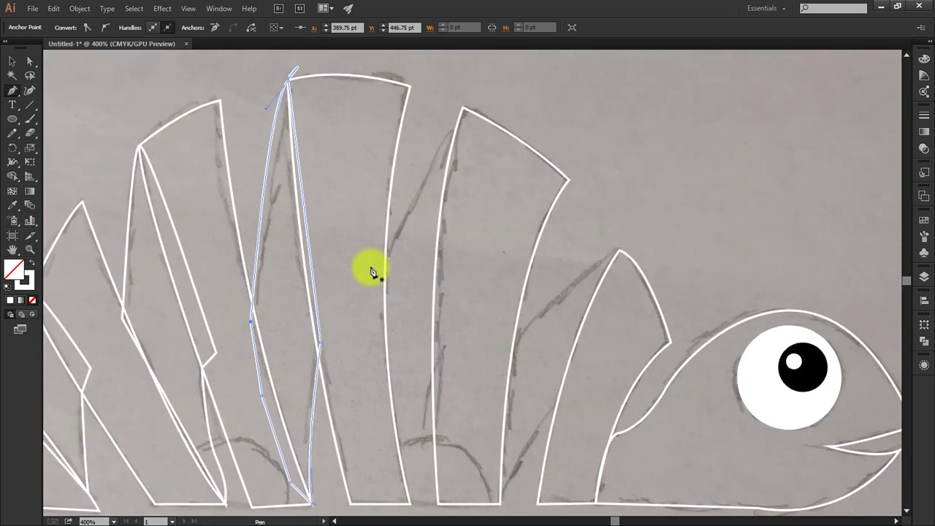
Trace and close one more narrow fin stripe with curved edges.
drag(380, 272, 454, 108)
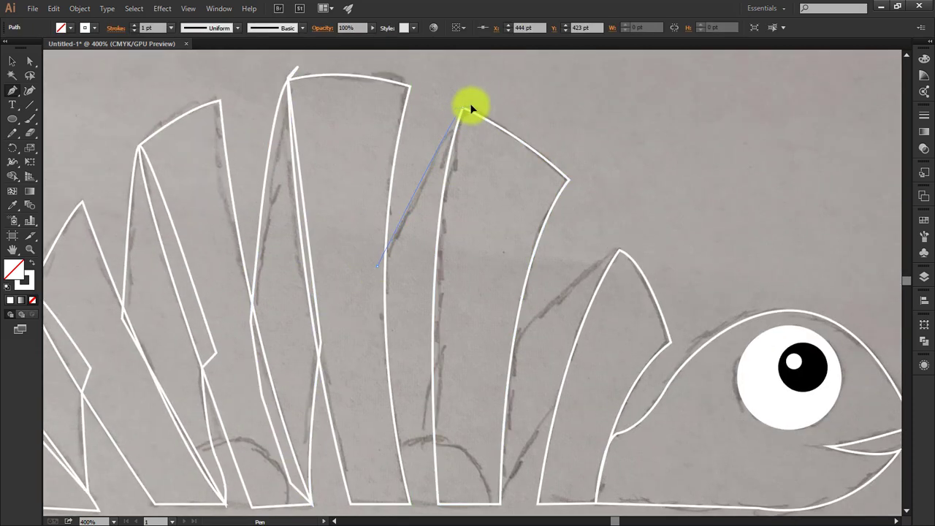
click(463, 109)
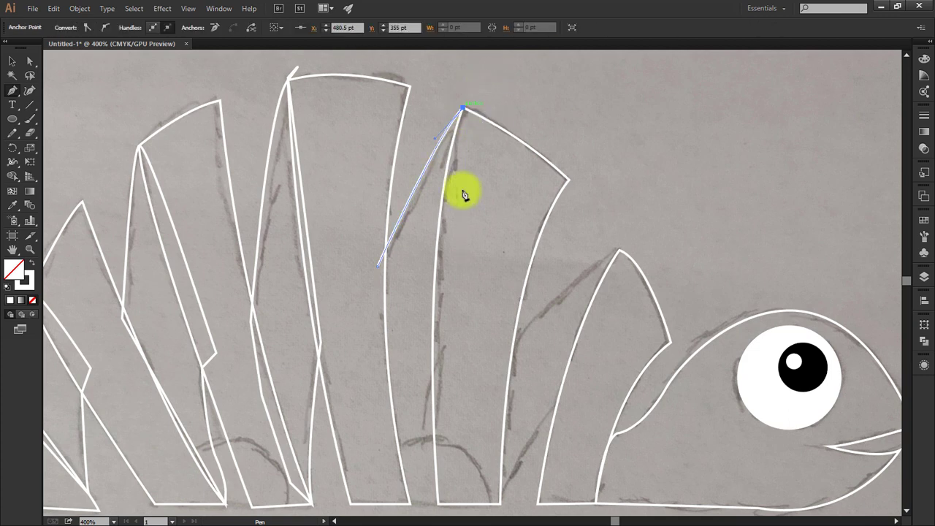
drag(462, 330, 452, 145)
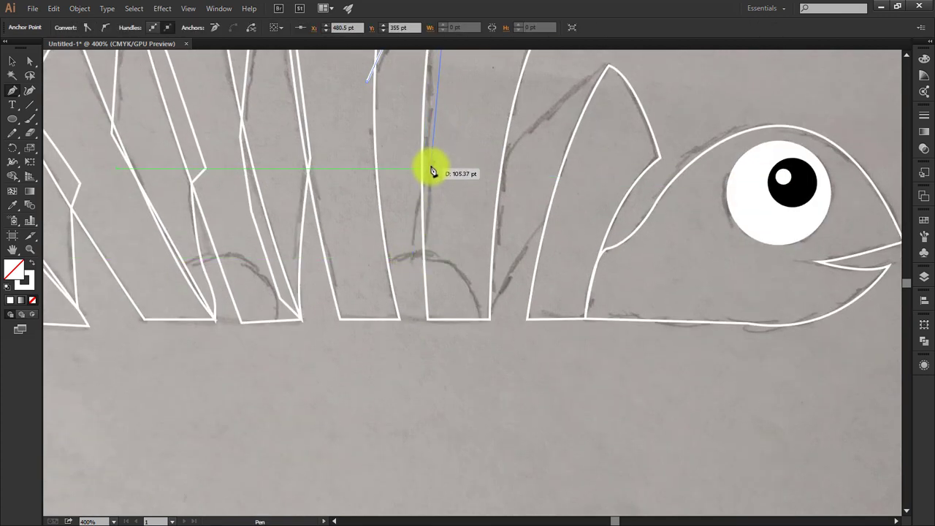
click(430, 167)
click(400, 319)
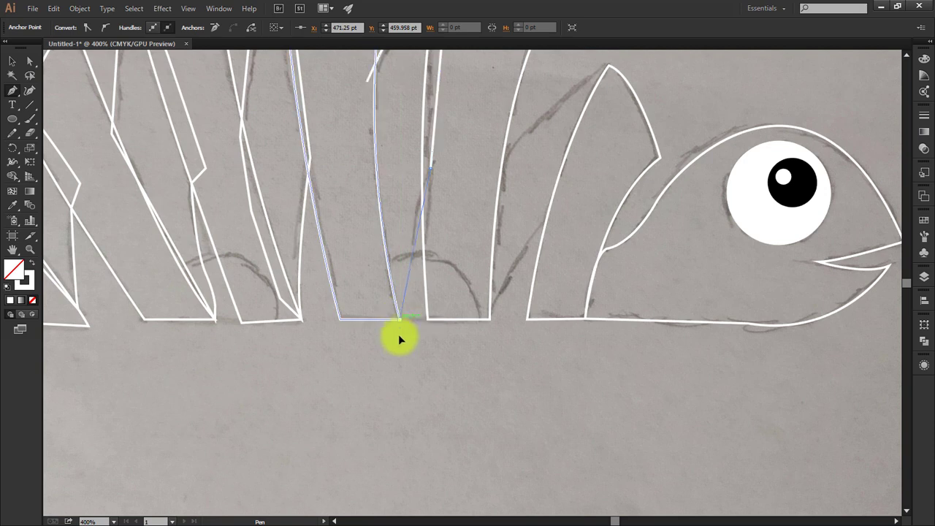
drag(363, 244, 367, 86)
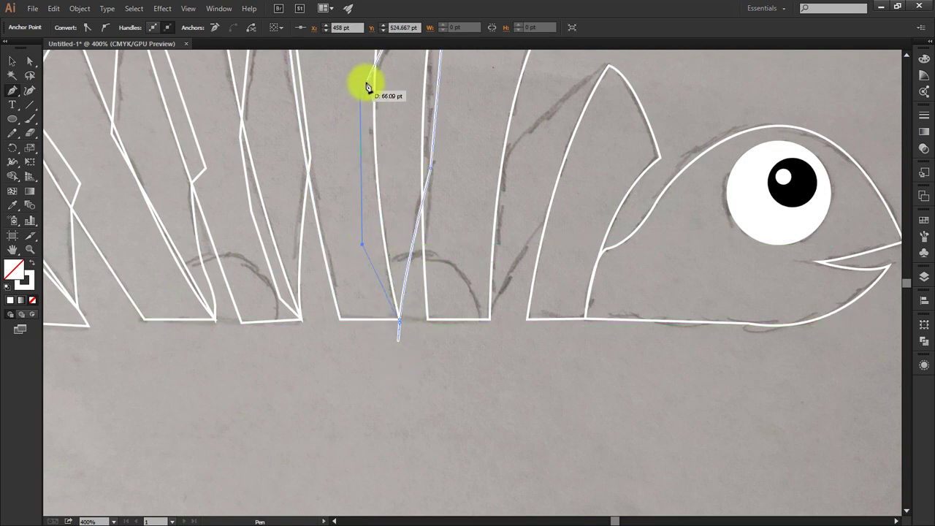
drag(400, 319, 402, 335)
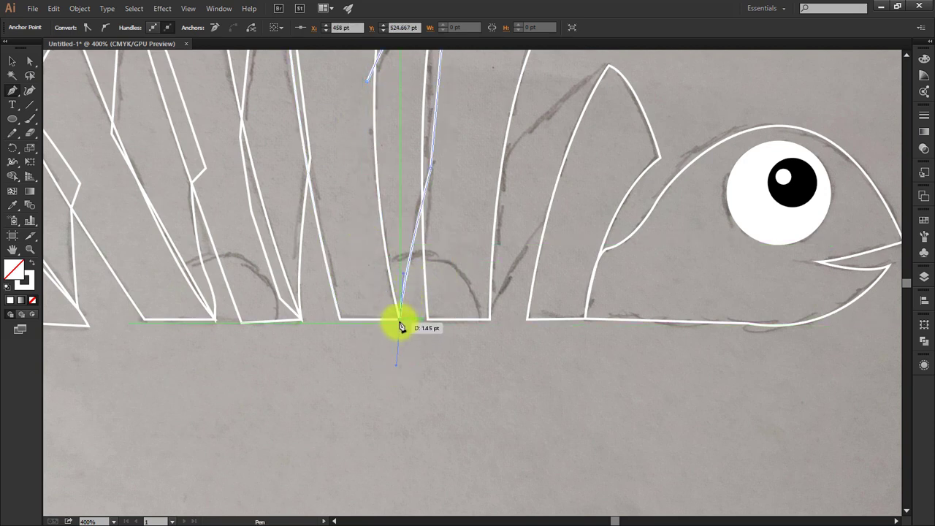
click(352, 275)
click(367, 81)
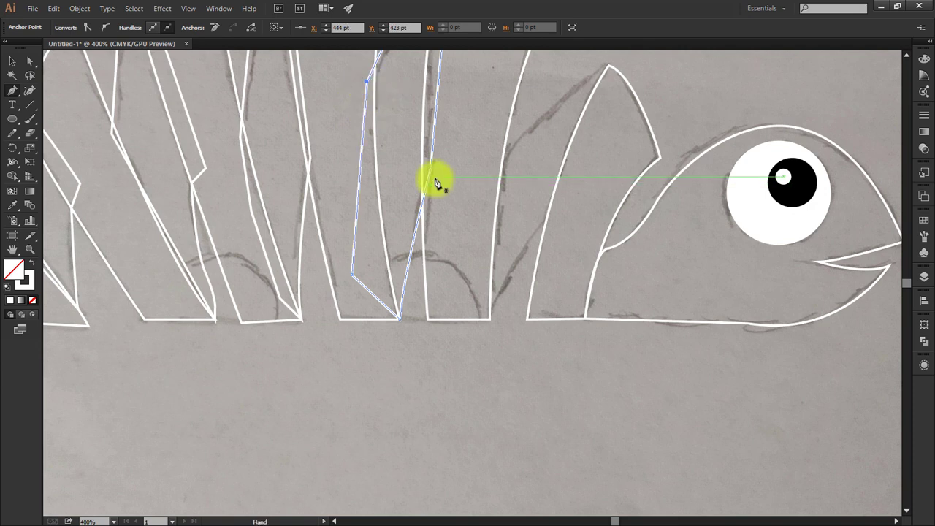
Outline the pointed fin beside the head as a closed path, then fit the artboard.
mouse_move(436, 183)
mouse_down()
mouse_move(397, 249)
mouse_move(436, 296)
mouse_up()
click(570, 134)
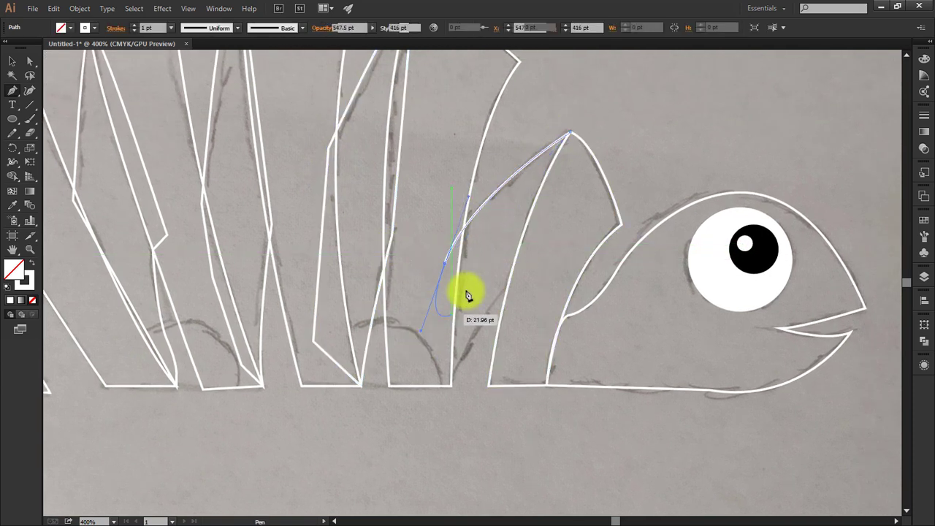
click(445, 264)
click(451, 387)
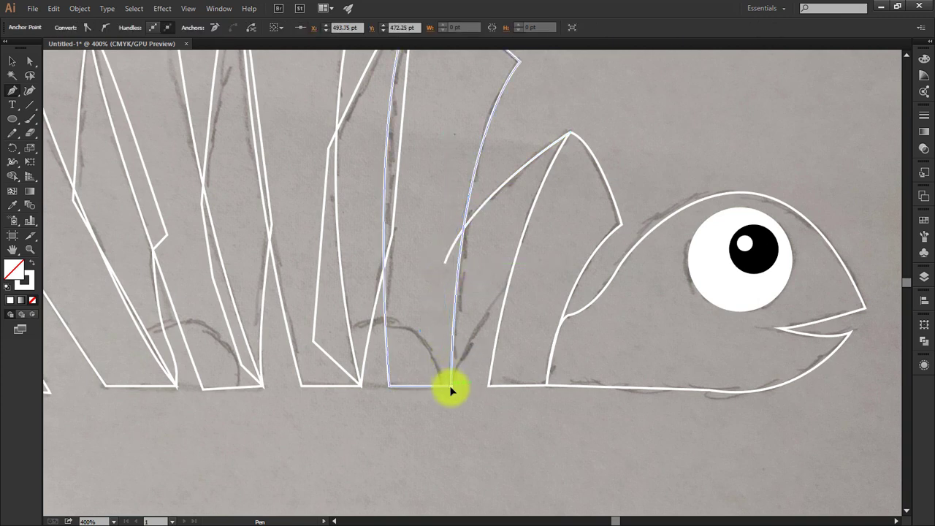
click(451, 387)
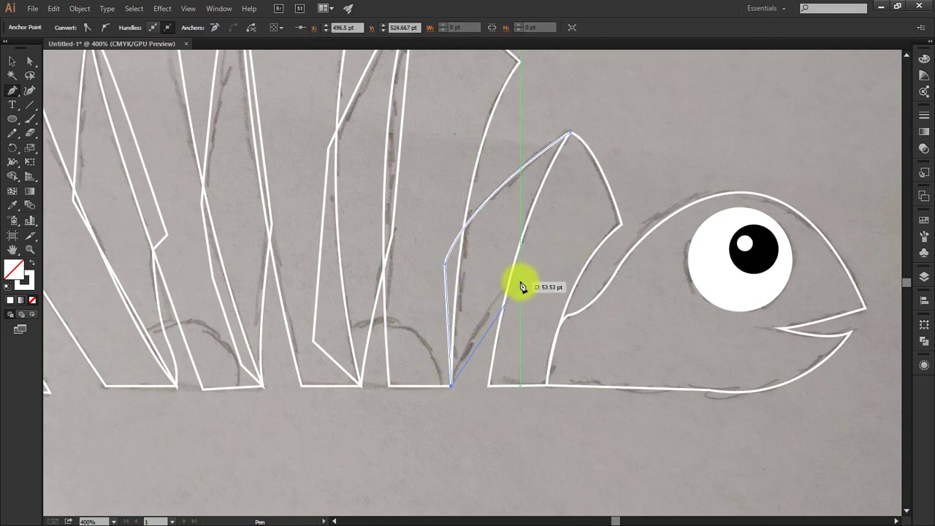
drag(521, 285, 562, 249)
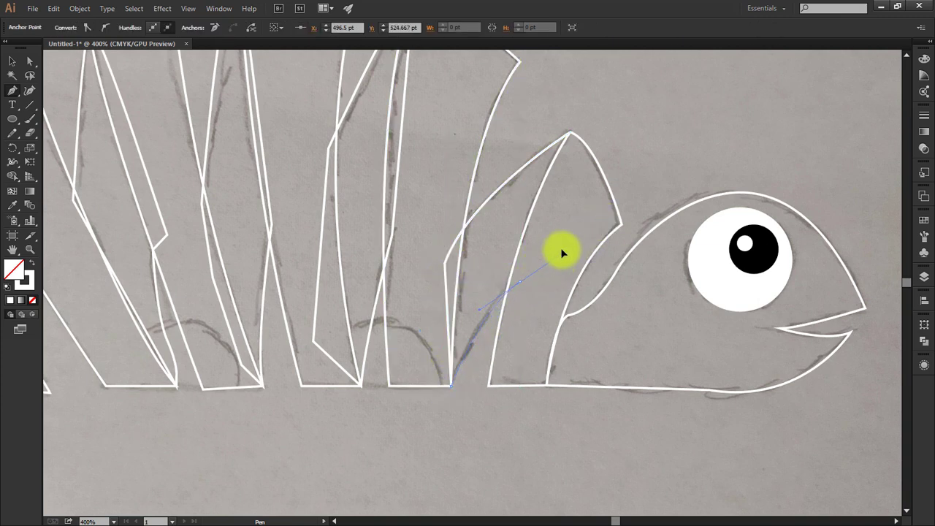
click(570, 135)
key(ctrl+0)
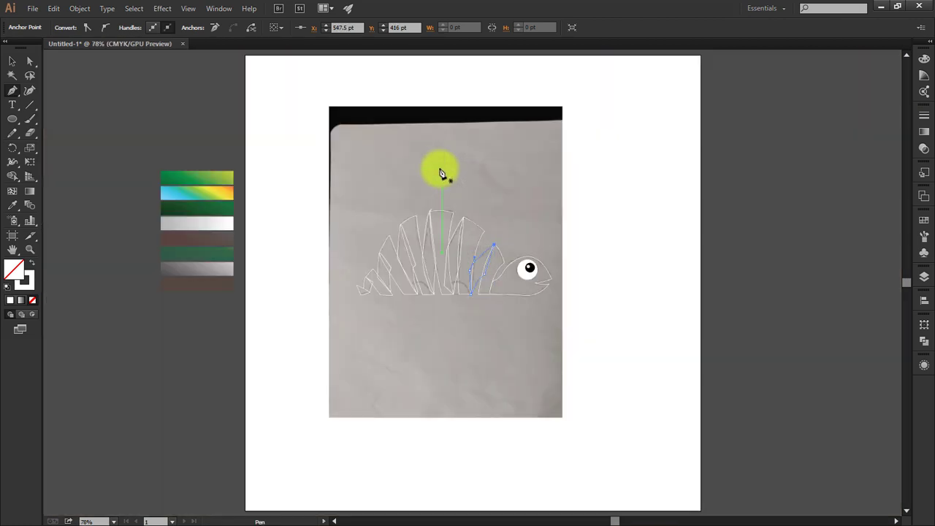
Select alternating fin stripes and fill them with the rainbow gradient swatch.
key(v)
click(549, 275)
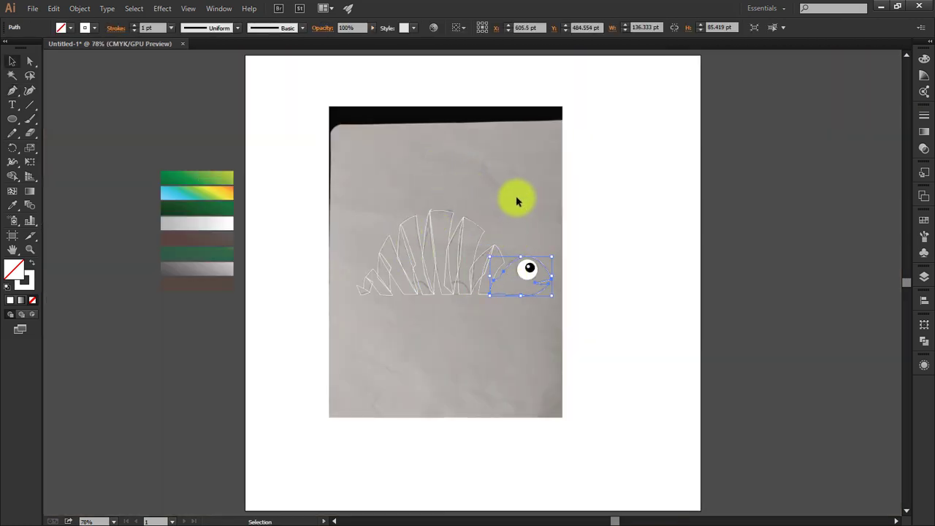
mouse_move(517, 201)
mouse_down()
mouse_move(484, 233)
mouse_move(414, 219)
mouse_up()
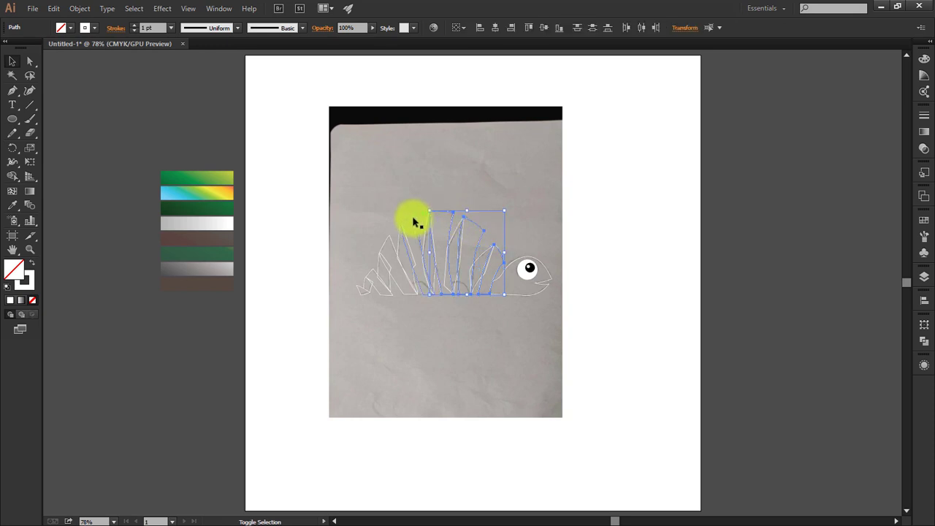
shift+click(368, 271)
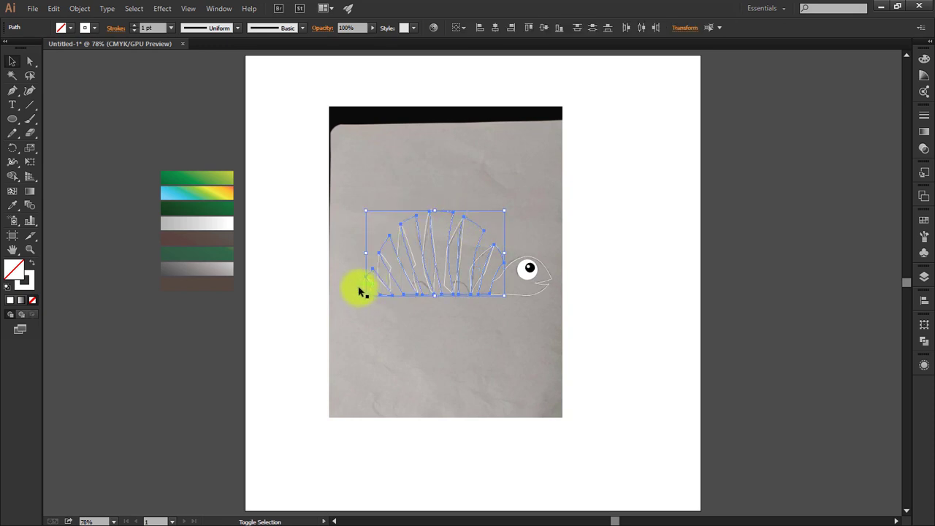
shift+click(363, 291)
key(i)
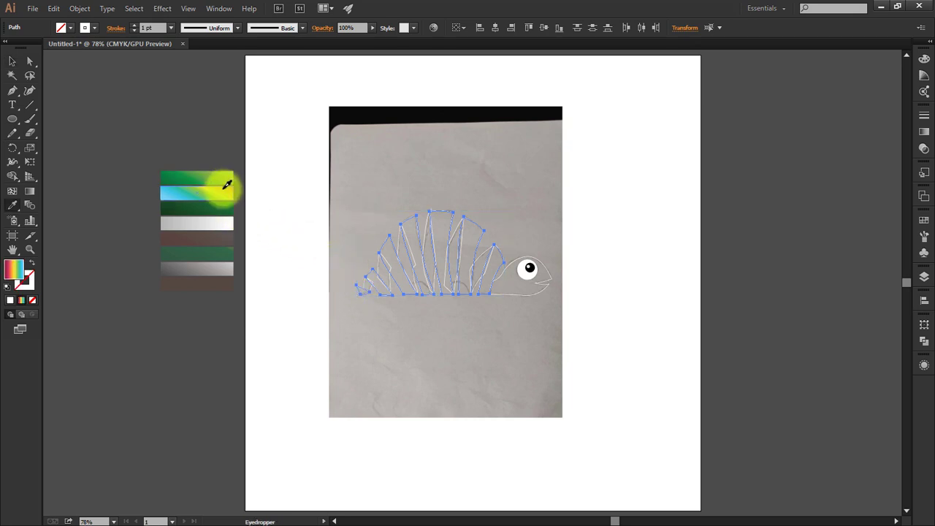
click(227, 184)
Bring the rainbow fins to the front, then zoom in and deselect.
click(12, 62)
right_click(440, 234)
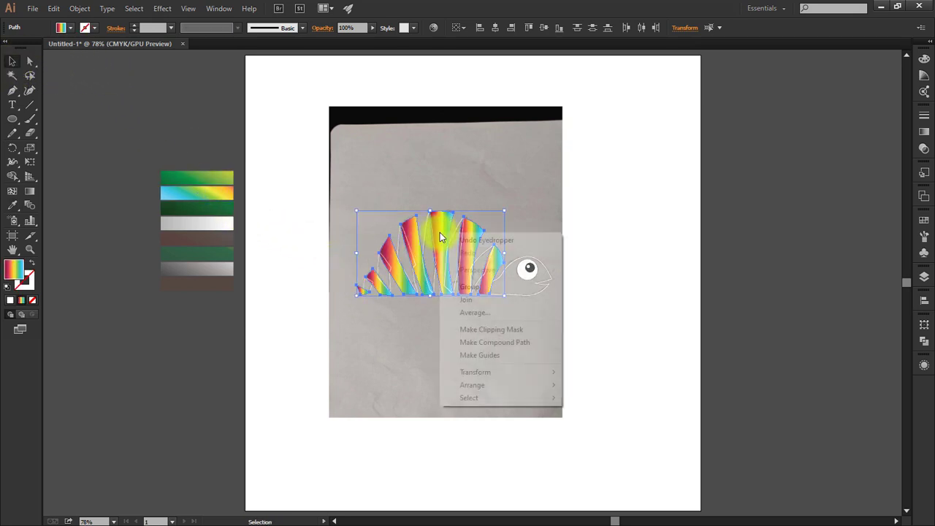
click(616, 384)
key(a)
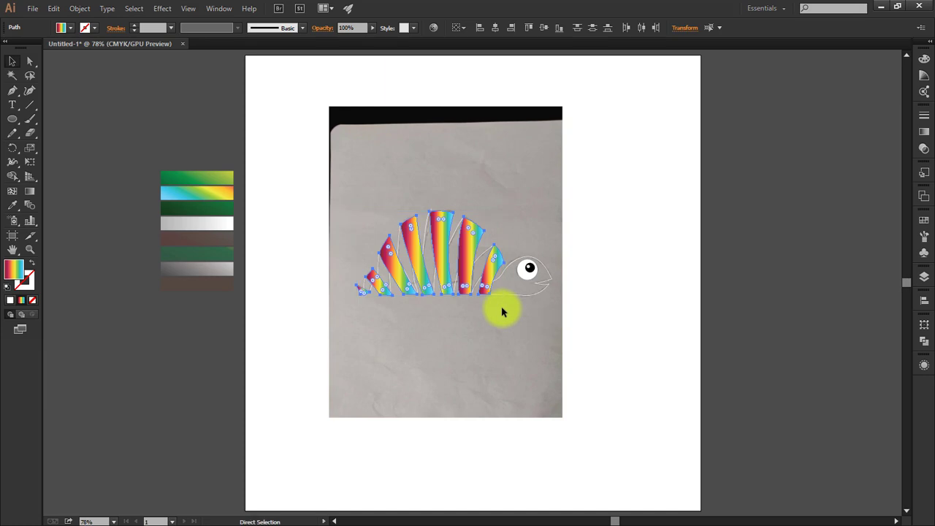
key(ctrl+plus)
key(ctrl+plus)
key(v)
key(a)
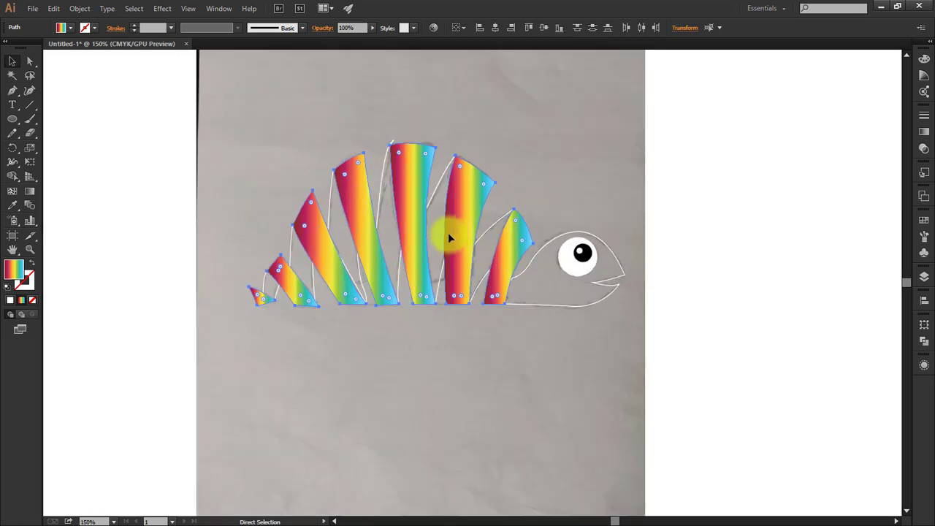
key(v)
click(478, 138)
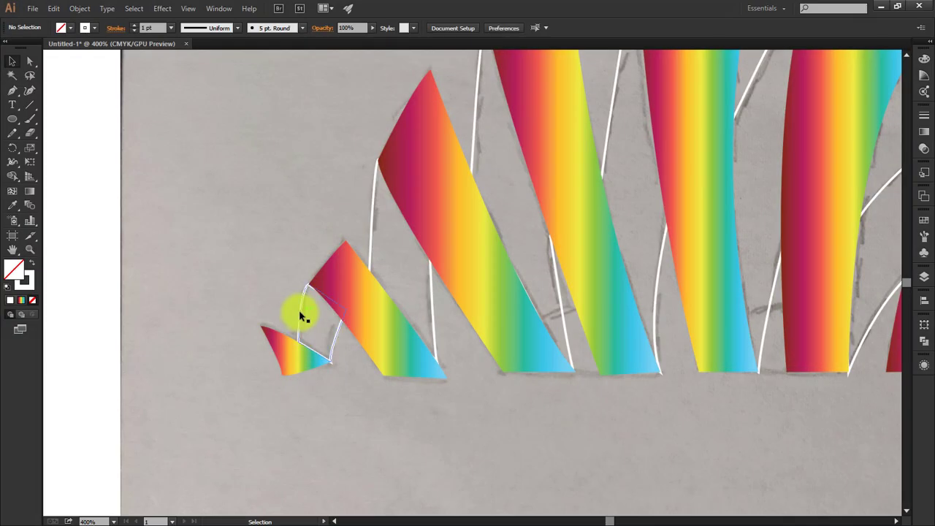
Select the remaining unfilled fins, including the one next to the head.
drag(300, 314, 437, 160)
shift+click(493, 135)
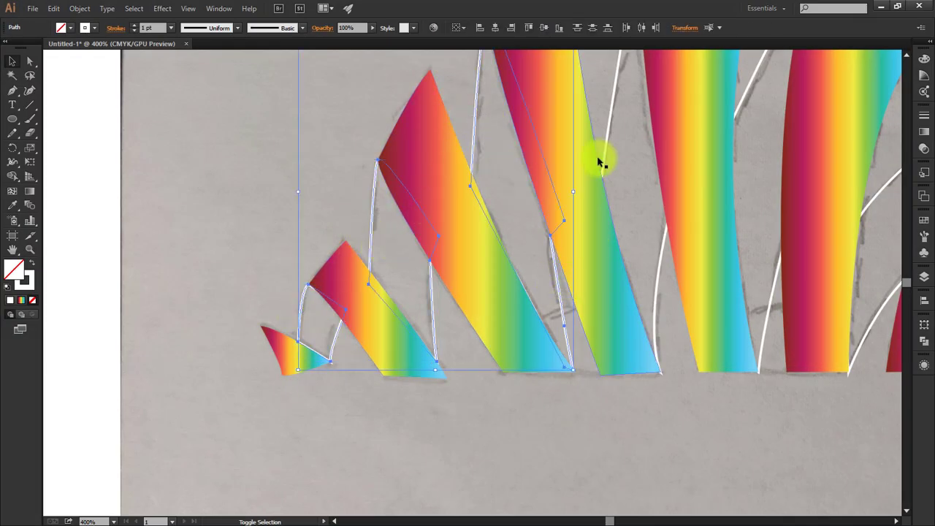
shift+click(602, 157)
shift+click(720, 102)
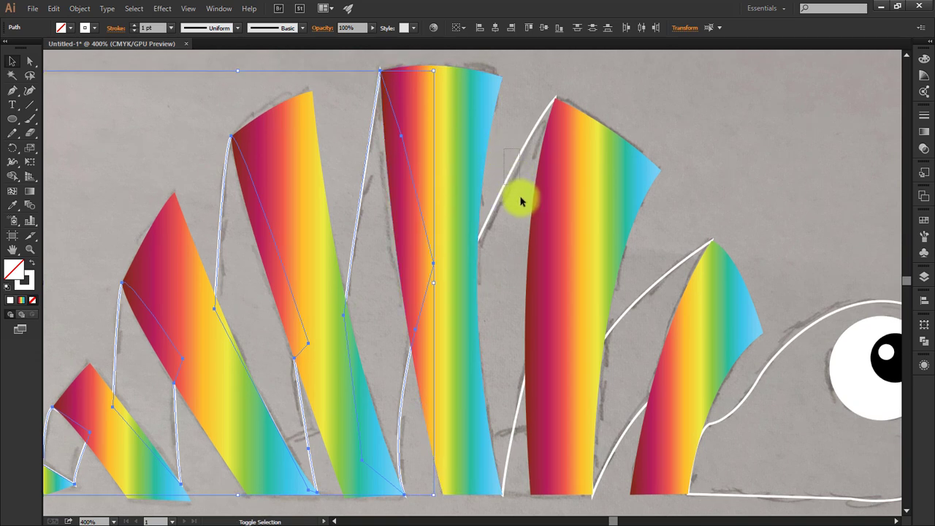
shift+click(515, 194)
shift+click(658, 325)
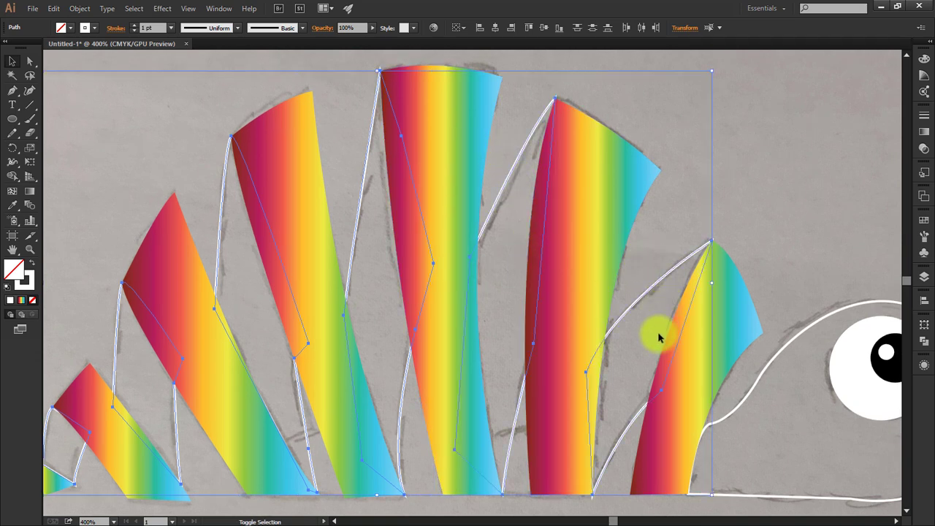
Fill the selected in-between fins with the dark green swatch.
key(ctrl+0)
key(i)
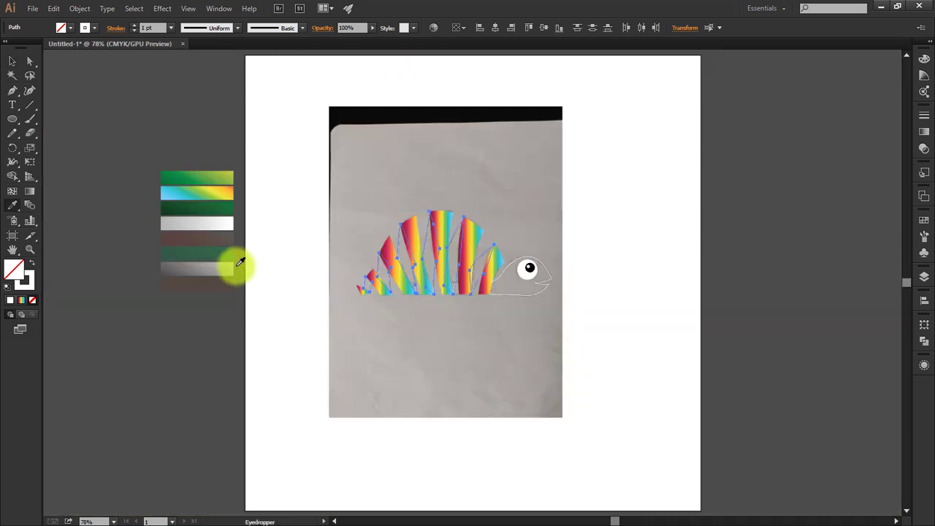
click(230, 206)
click(22, 70)
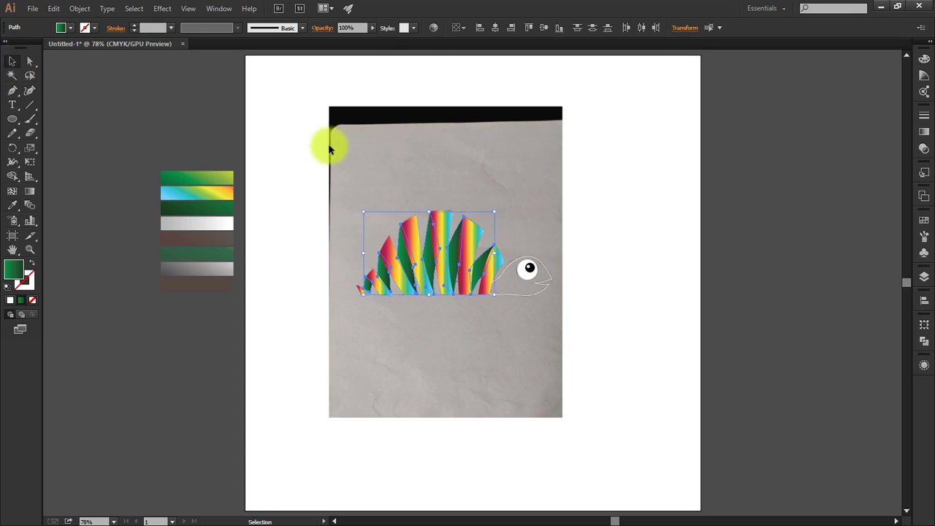
click(463, 313)
Fill the fish head with the green-to-yellow gradient swatch.
click(506, 292)
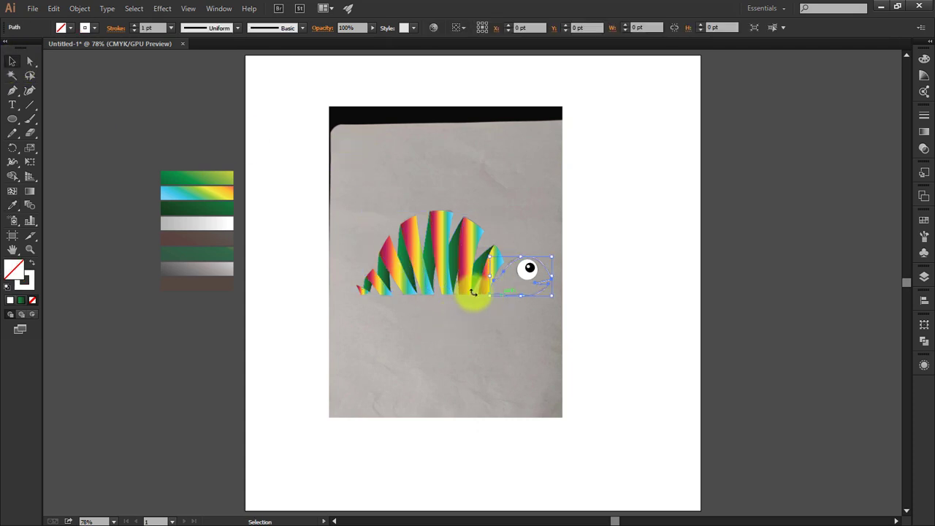
key(i)
click(213, 178)
click(12, 61)
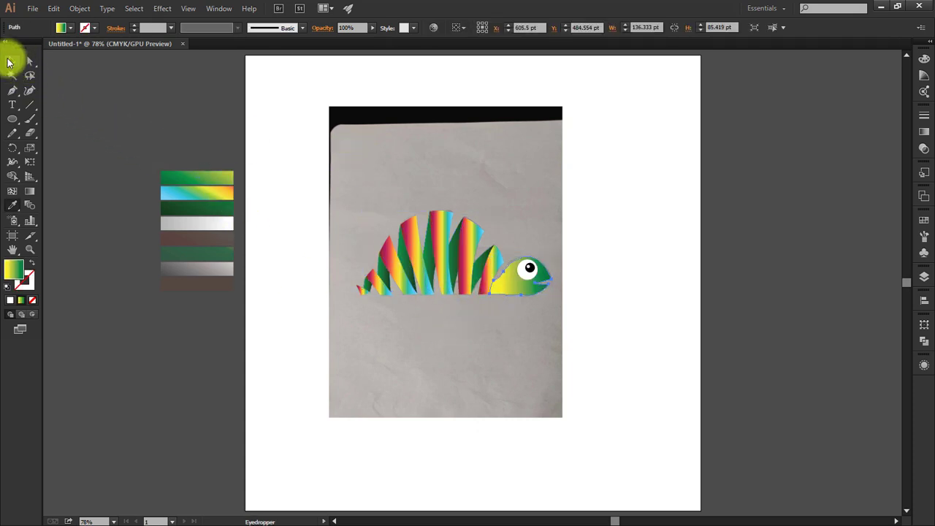
click(382, 299)
key(ctrl+equal)
key(ctrl+equal)
key(ctrl+equal)
scroll(393, 379, down, 1)
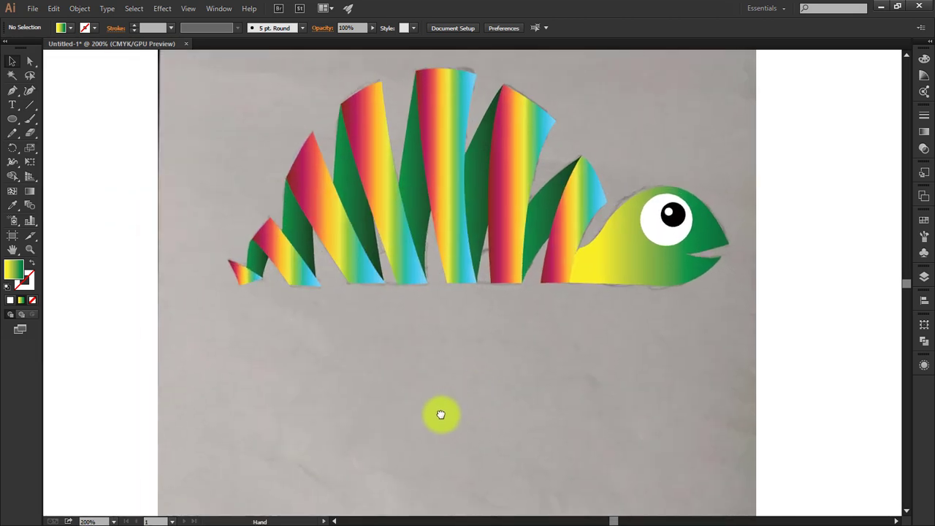
click(19, 124)
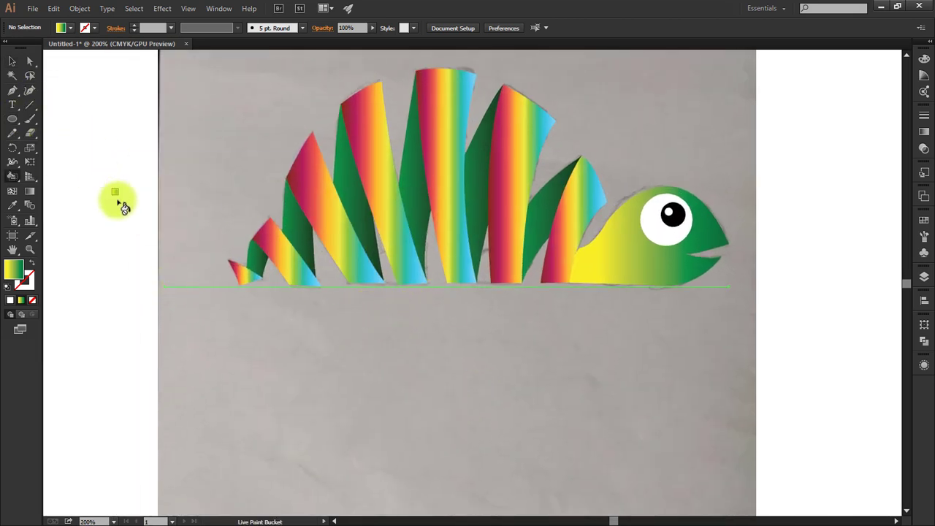
Draw a 35 pt gradient circle and move it below the fins.
key(m)
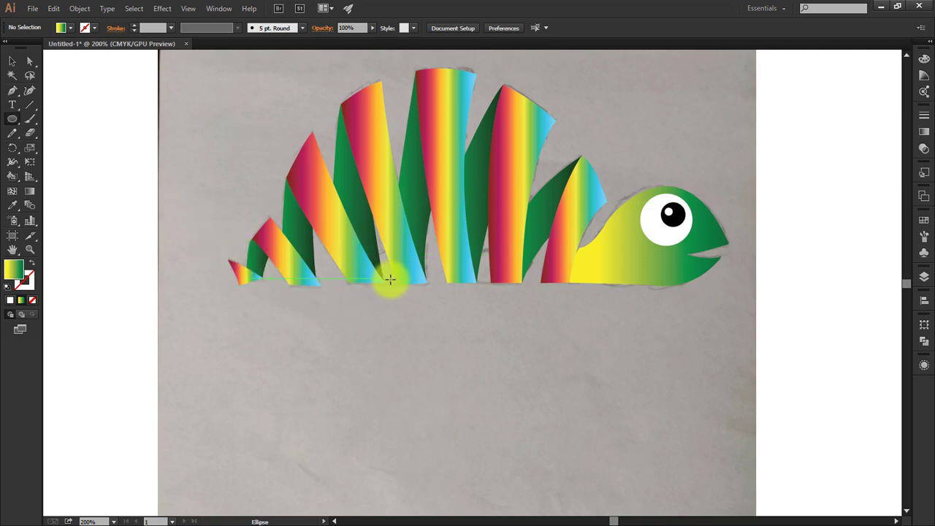
drag(392, 281, 413, 297)
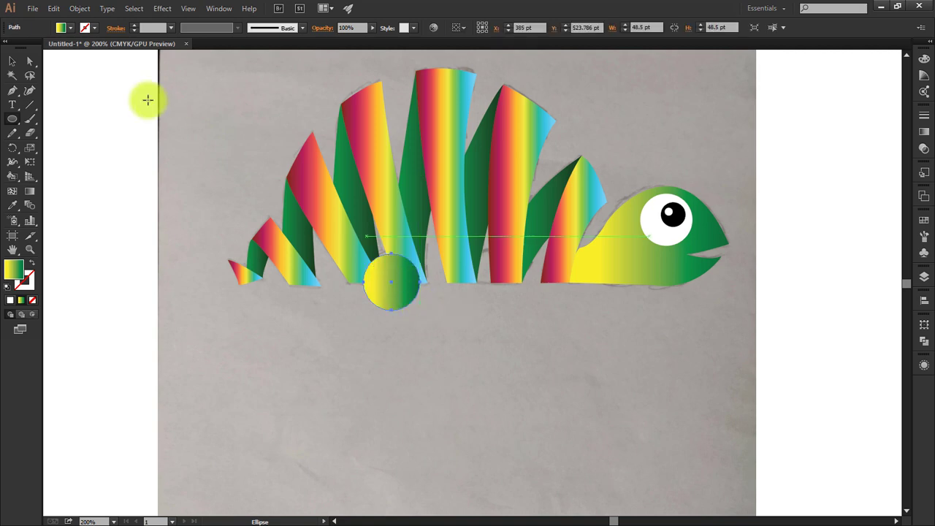
click(11, 61)
drag(400, 317, 402, 357)
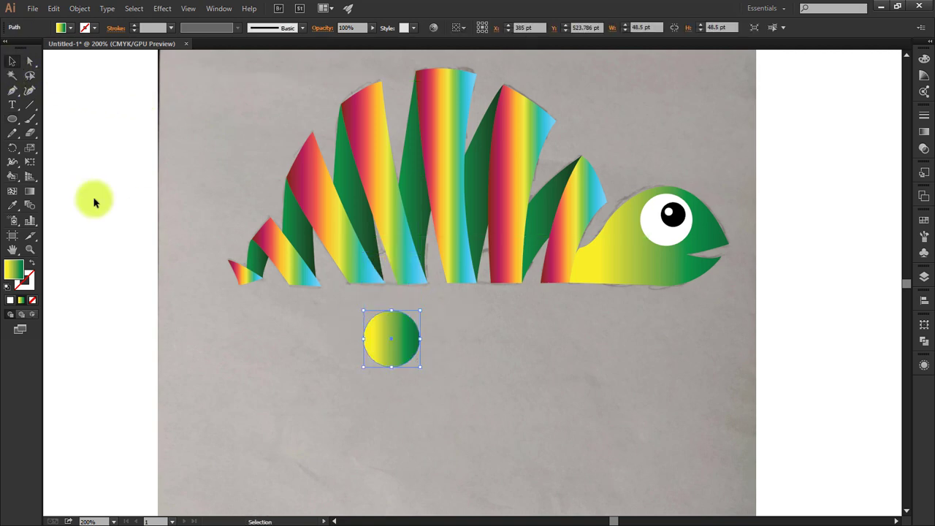
Split the circle with a horizontal line and delete its lower half with Shape Builder.
click(28, 106)
mouse_move(350, 339)
mouse_down()
mouse_move(464, 338)
mouse_move(390, 338)
mouse_up()
key(v)
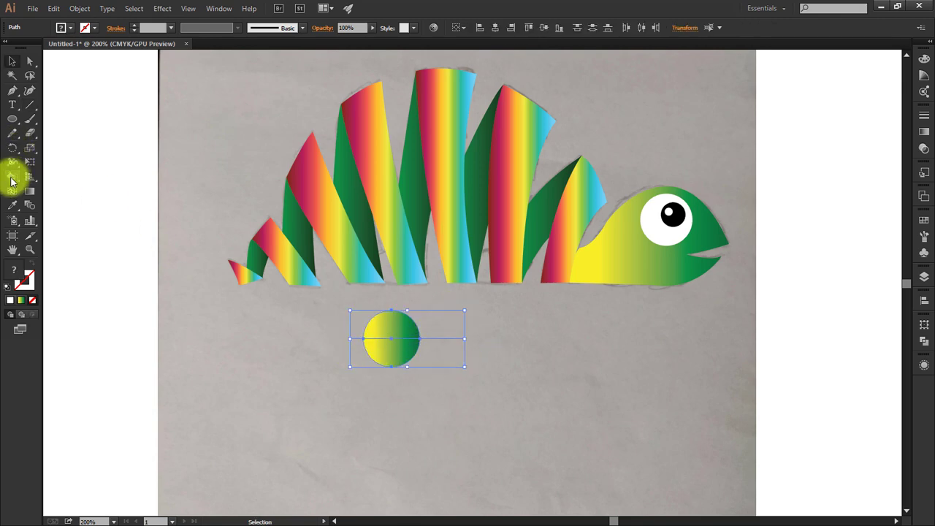
click(18, 179)
alt+click(382, 355)
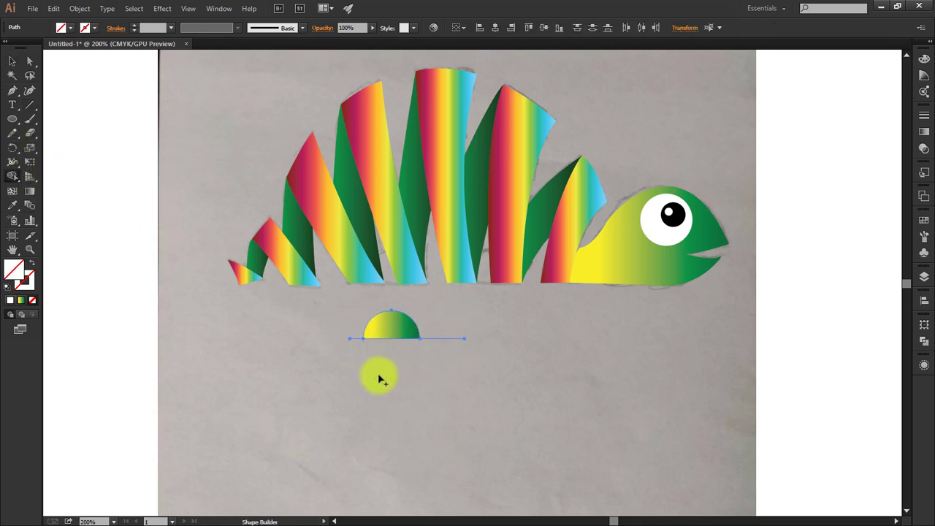
key(v)
Move the half-circle up against the fin bases.
click(409, 307)
drag(402, 314, 407, 287)
click(403, 336)
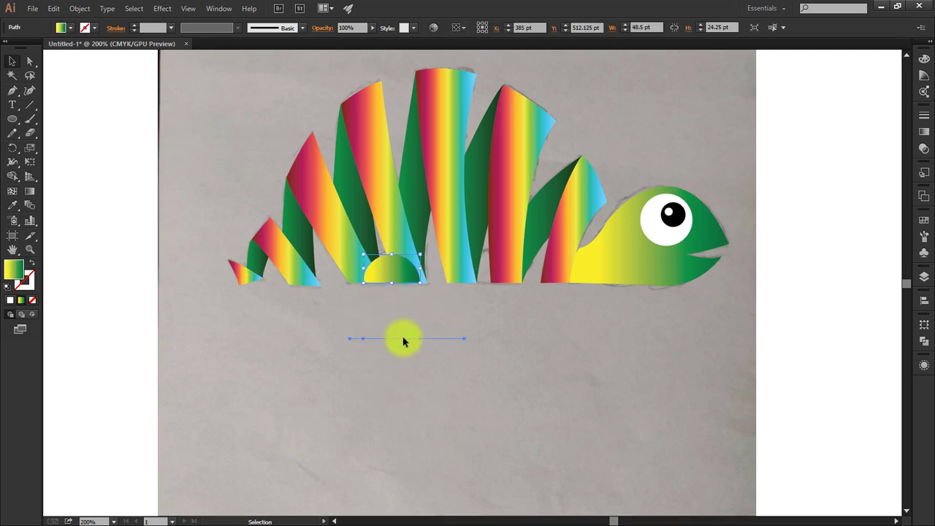
key(ctrl+plus)
click(320, 267)
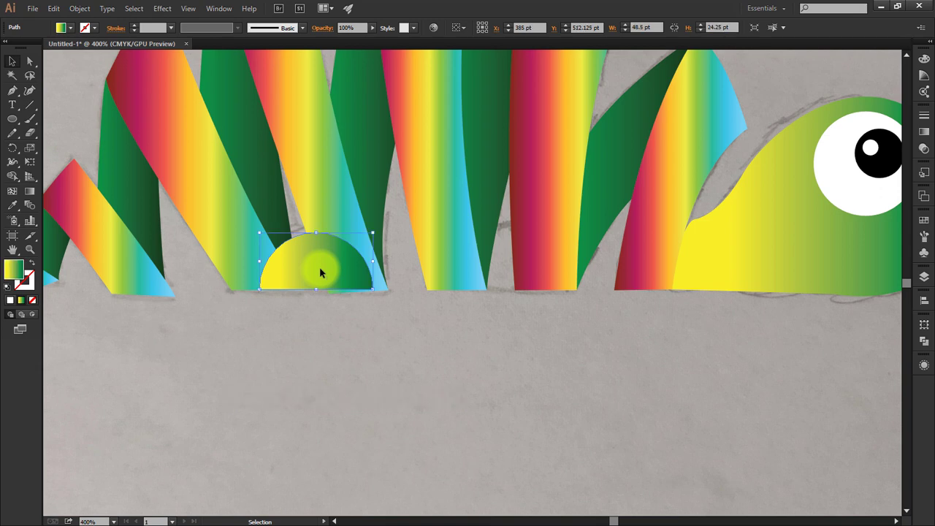
click(341, 319)
Ungroup the fins into separate blades.
right_click(327, 187)
mouse_move(359, 280)
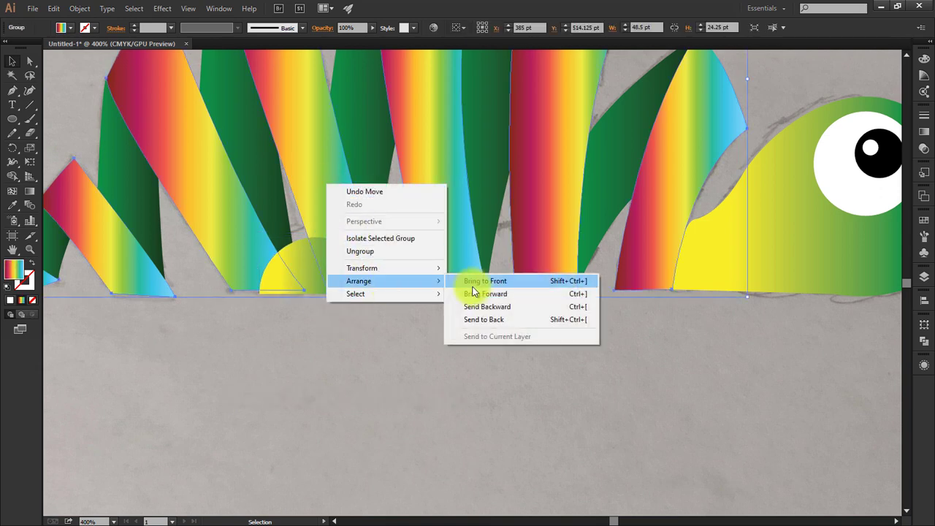
click(474, 293)
right_click(316, 208)
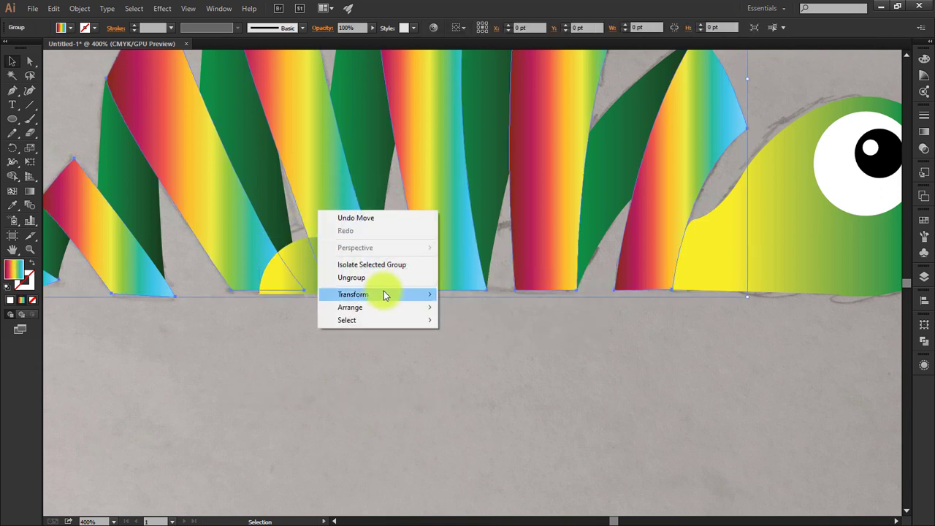
click(366, 277)
click(363, 333)
scroll(266, 358, up, 2)
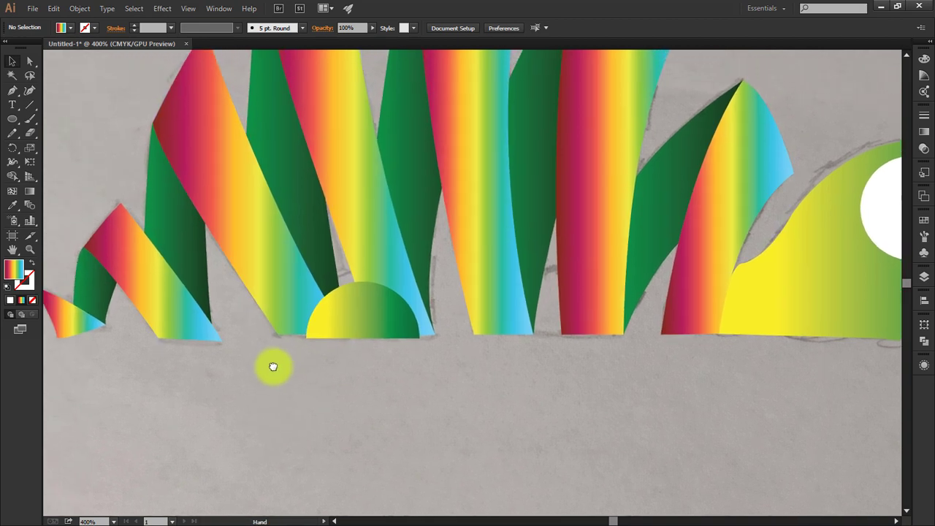
scroll(271, 368, left, 2)
Place a half-circle under the red blade and bring the blue-yellow blade in front of it.
drag(363, 344, 613, 337)
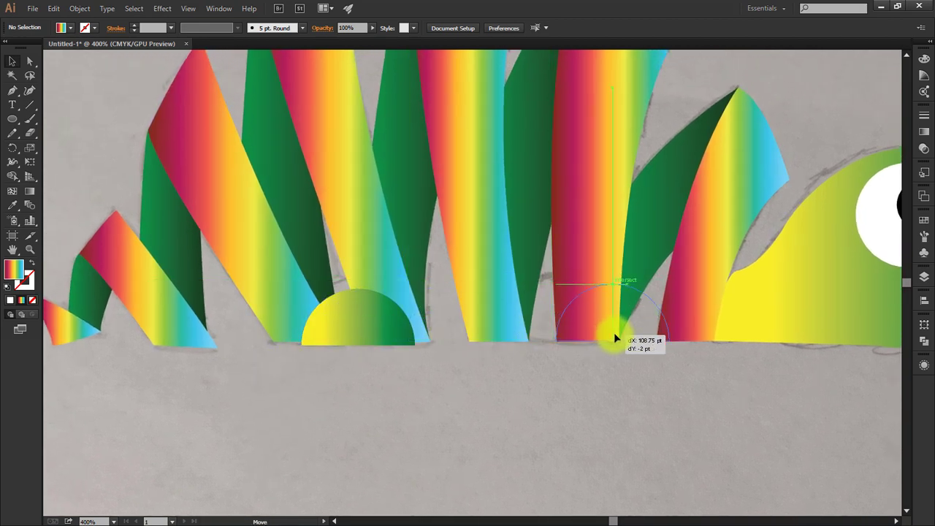
drag(614, 339, 612, 338)
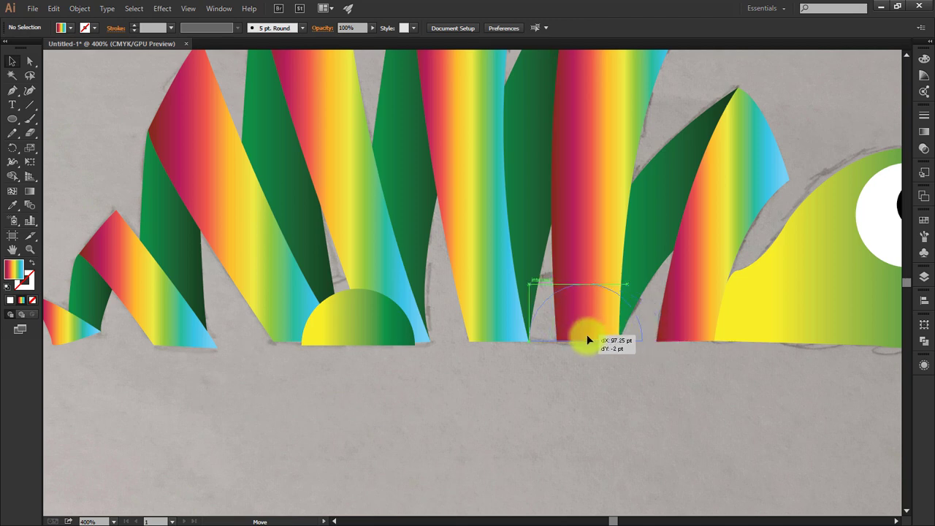
drag(574, 339, 574, 340)
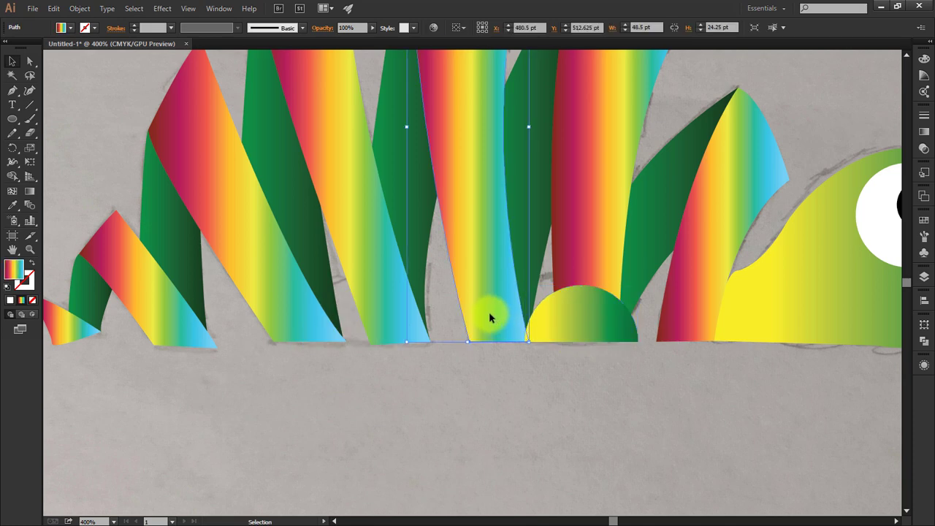
right_click(490, 313)
click(476, 345)
right_click(495, 298)
mouse_move(529, 465)
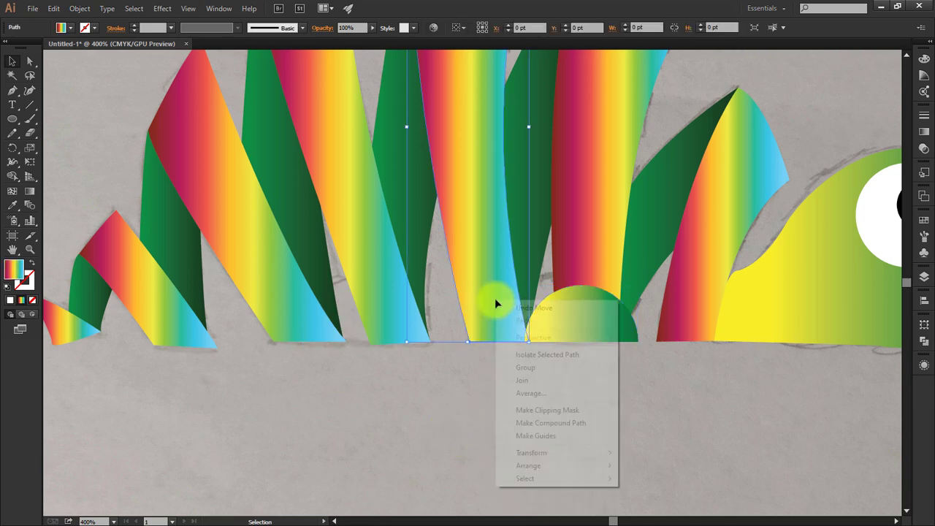
click(636, 413)
click(586, 355)
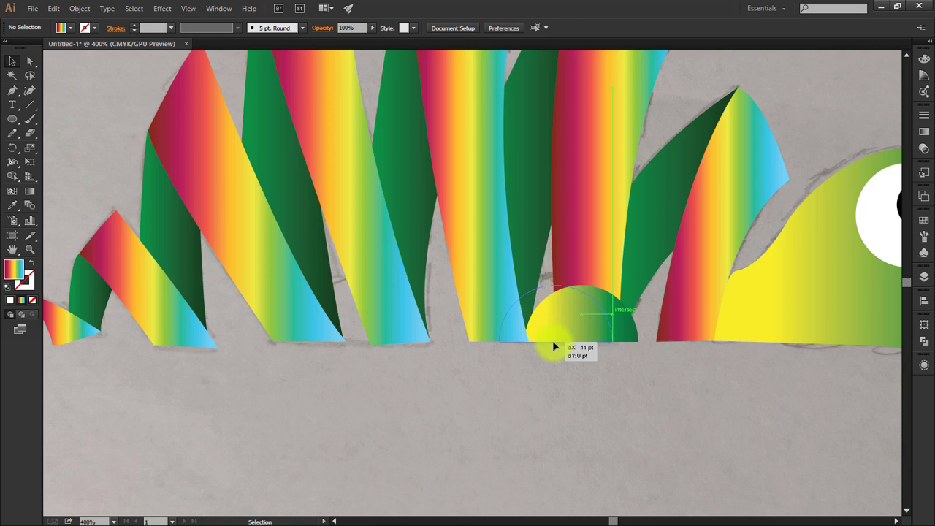
Restack the left blade and send the left half-circle two levels back behind the blades.
drag(552, 340, 368, 330)
click(551, 358)
right_click(271, 315)
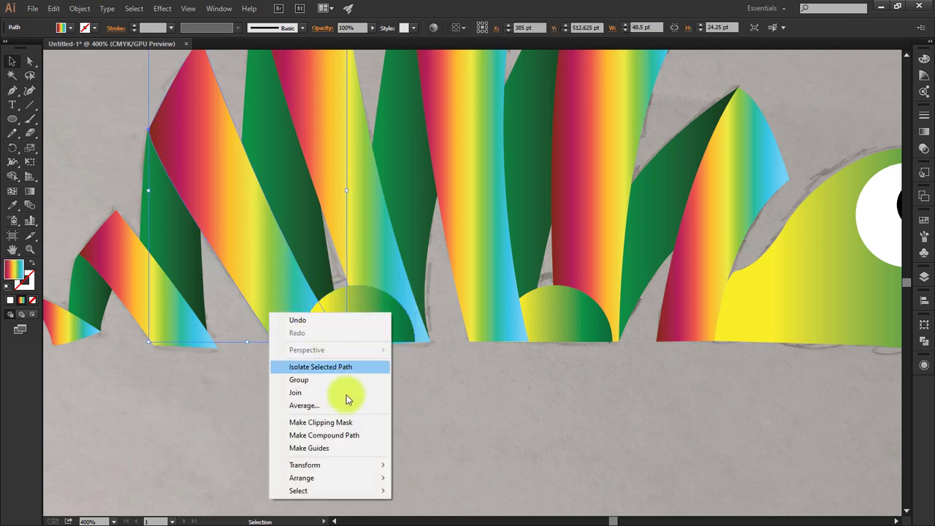
mouse_move(302, 478)
click(431, 430)
click(434, 460)
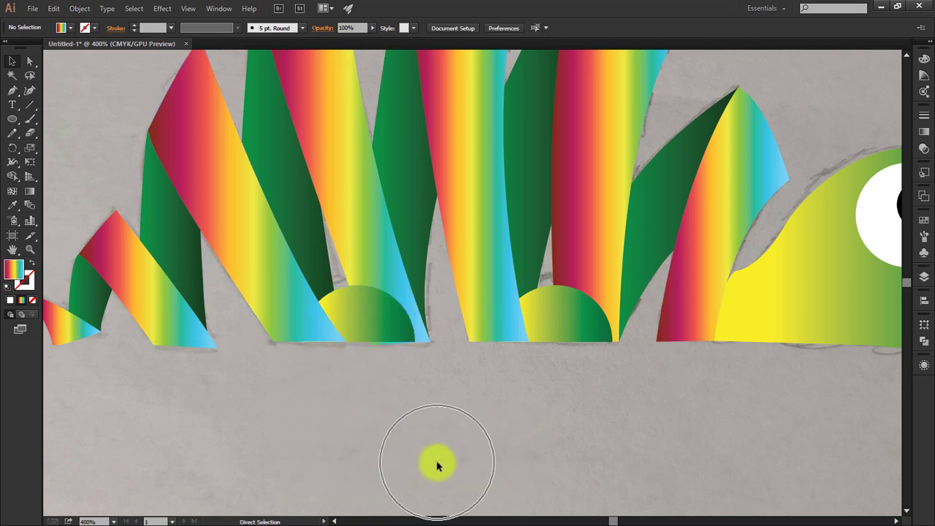
click(382, 342)
key(ctrl+bracketleft)
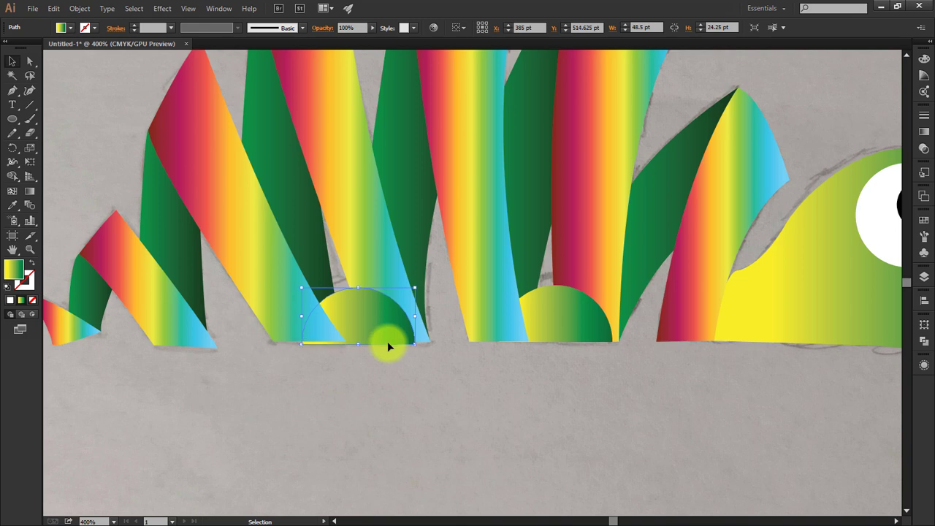
key(ctrl+bracketleft)
click(432, 342)
Zoom in to check a blade's anchor points, then fit the artboard in view.
key(ctrl+plus)
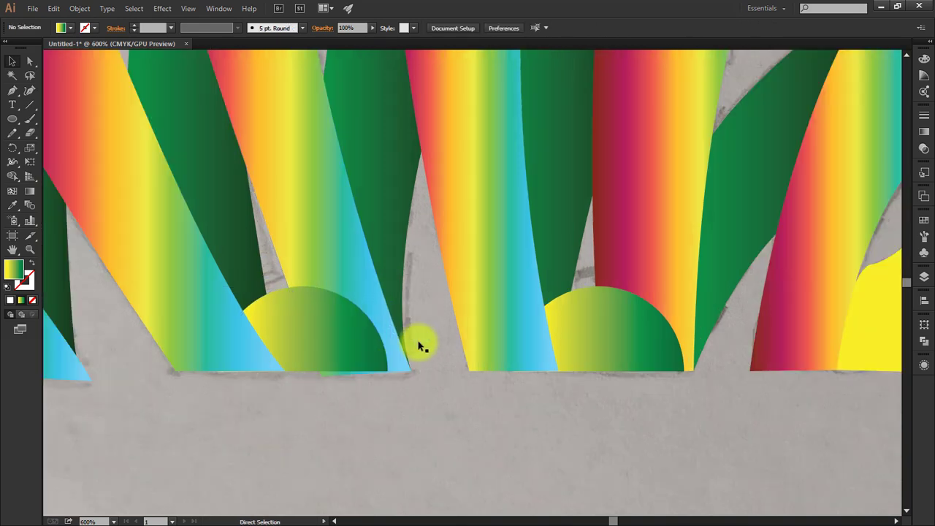
click(30, 61)
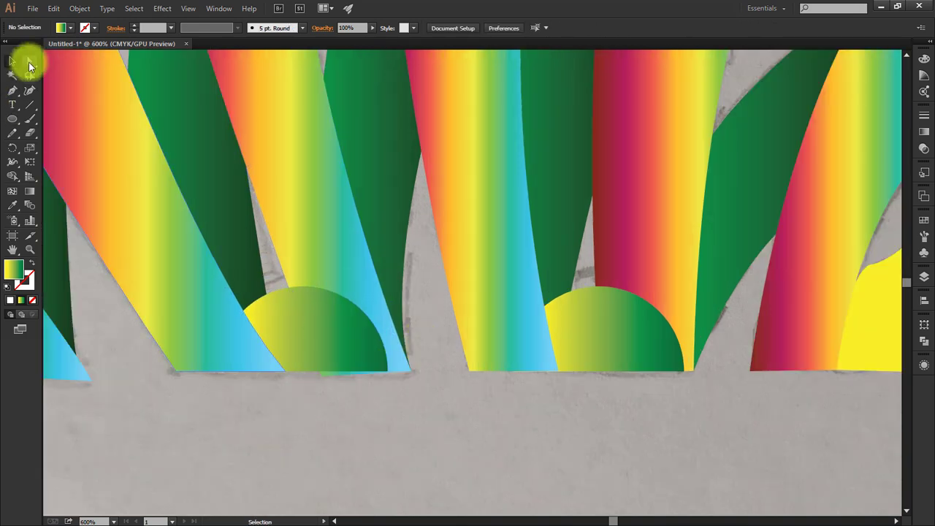
click(322, 377)
click(334, 412)
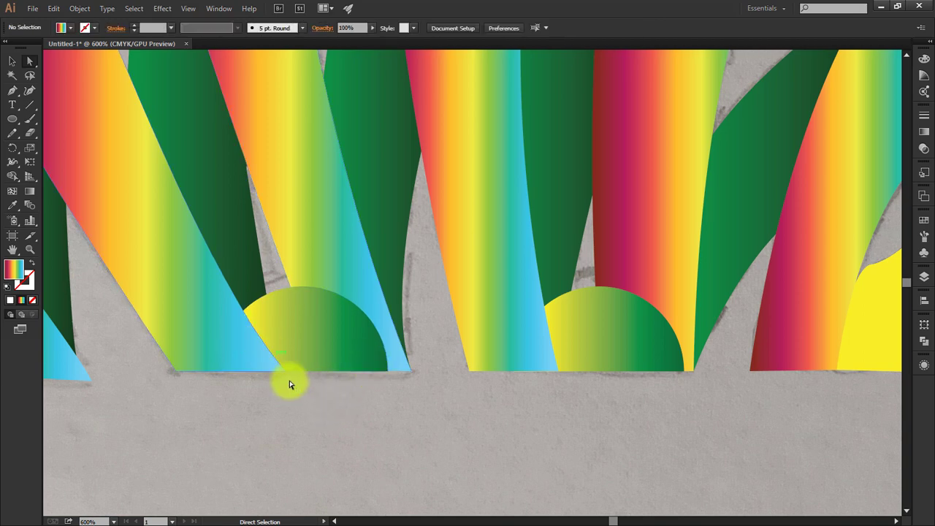
key(ctrl+0)
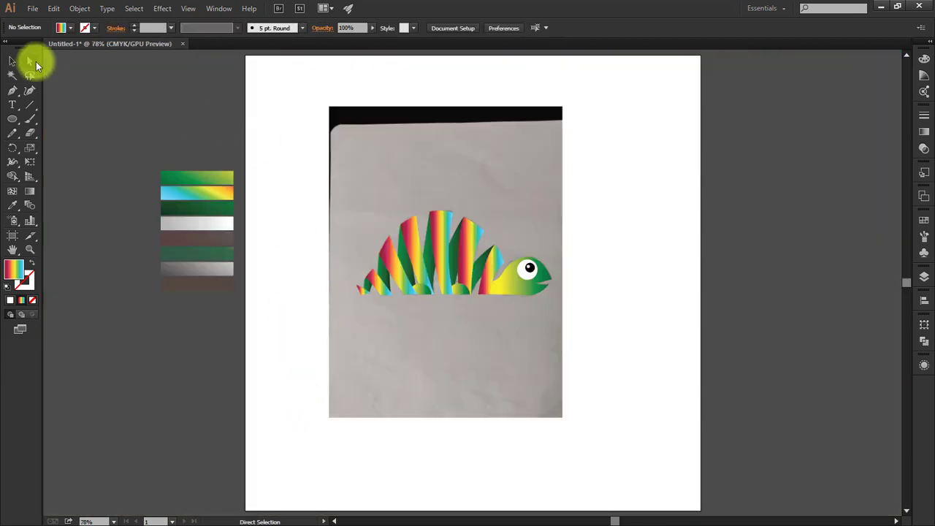
Hide the traced photo and run one diagonal gradient across the five rainbow fins.
key(ctrl+shift+w)
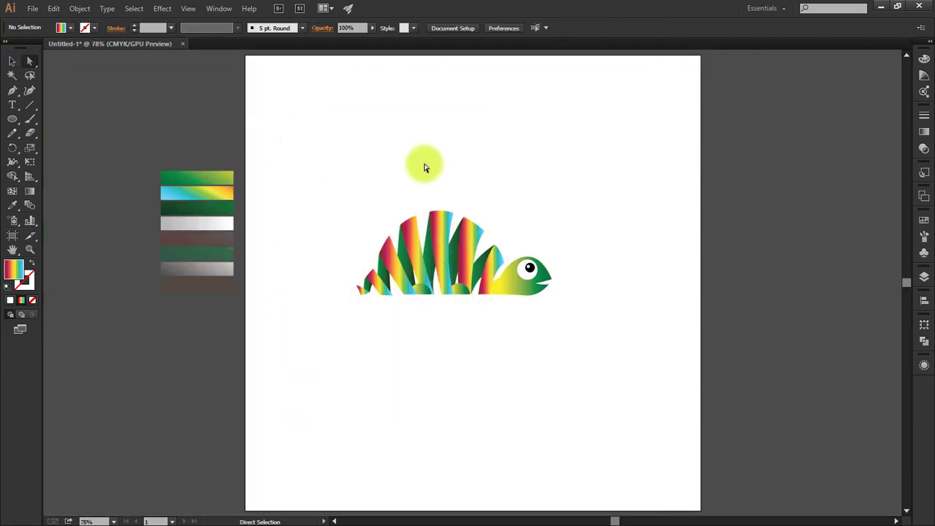
key(ctrl+equal)
key(ctrl+equal)
click(424, 168)
shift+click(375, 203)
shift+click(312, 209)
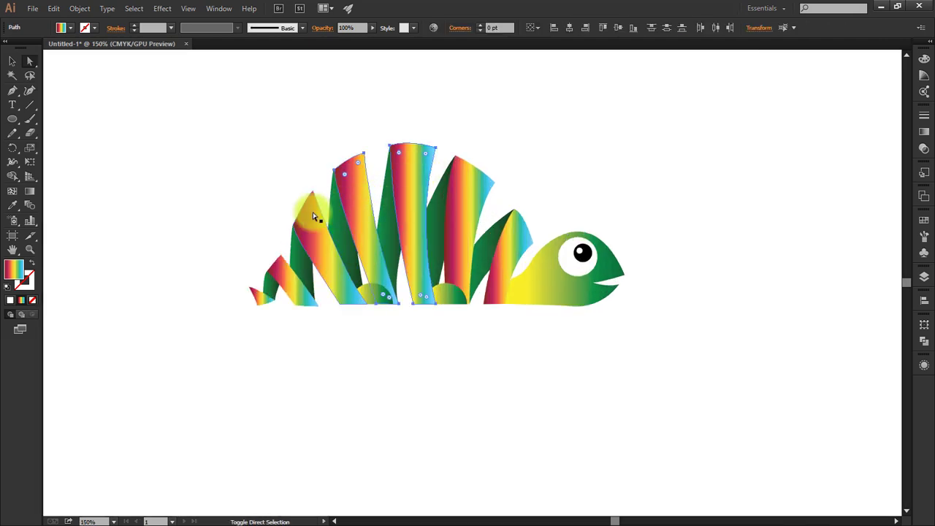
shift+click(263, 304)
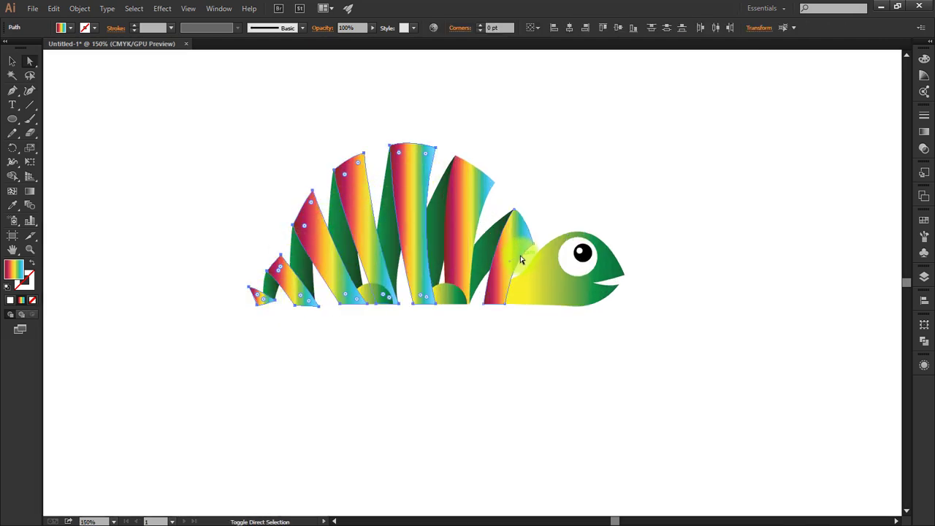
shift+click(466, 232)
key(g)
drag(539, 298, 330, 91)
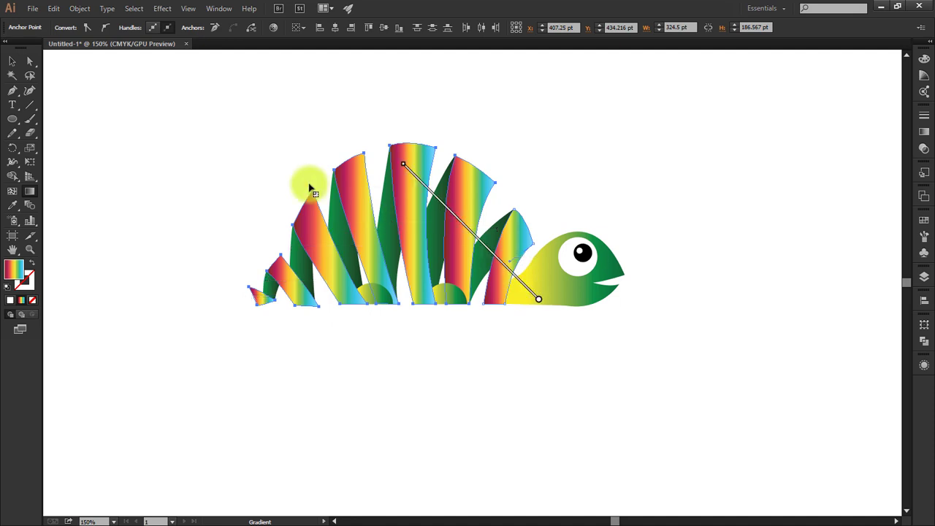
drag(214, 185, 529, 182)
drag(290, 137, 532, 297)
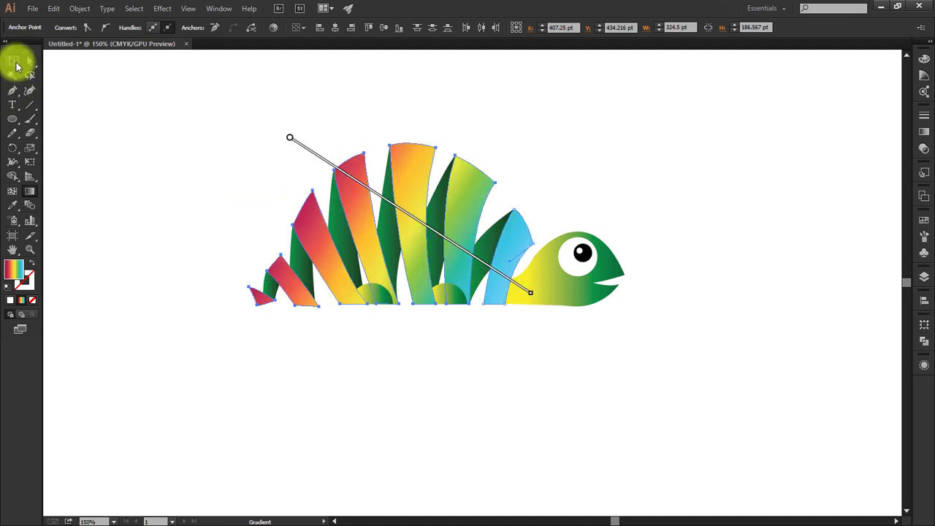
Redraw the head's gradient so it fades green to yellow toward the snout.
click(15, 61)
click(348, 338)
click(549, 298)
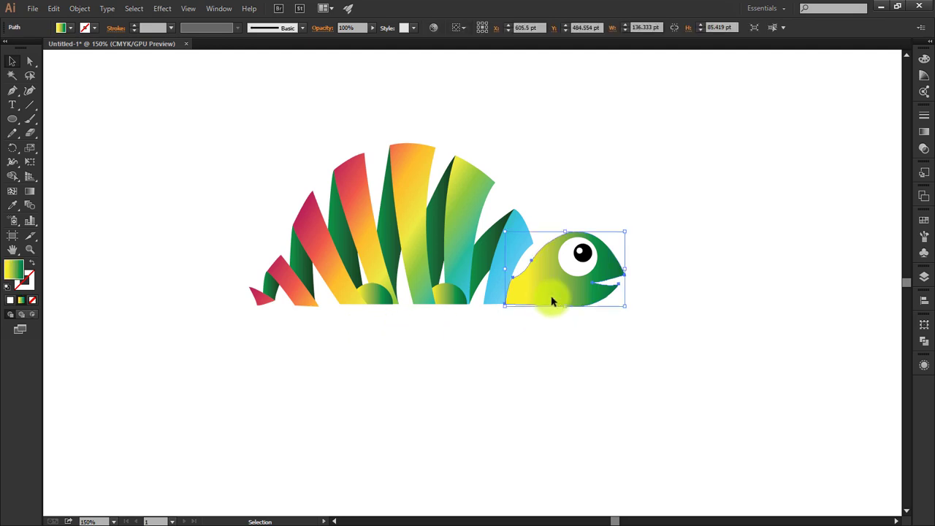
key(g)
drag(725, 242, 645, 255)
drag(576, 284, 518, 290)
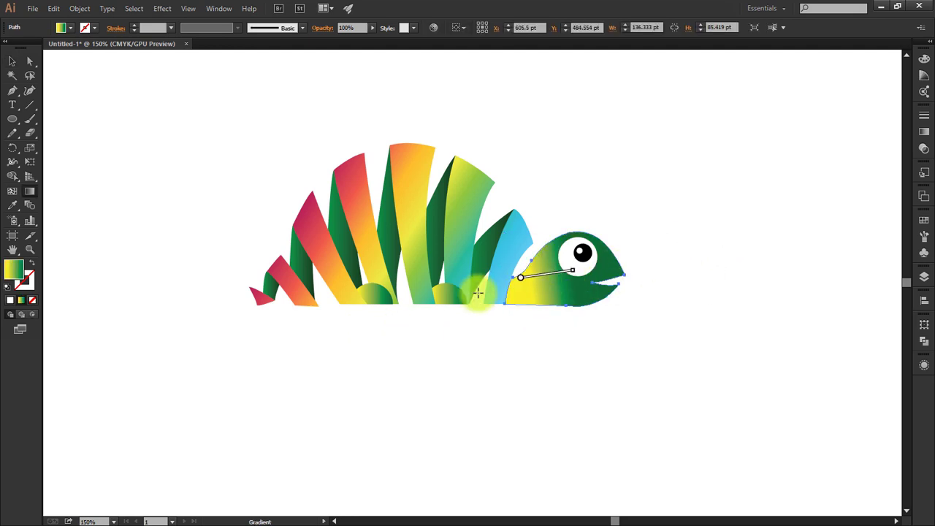
drag(623, 270, 502, 297)
drag(648, 246, 501, 294)
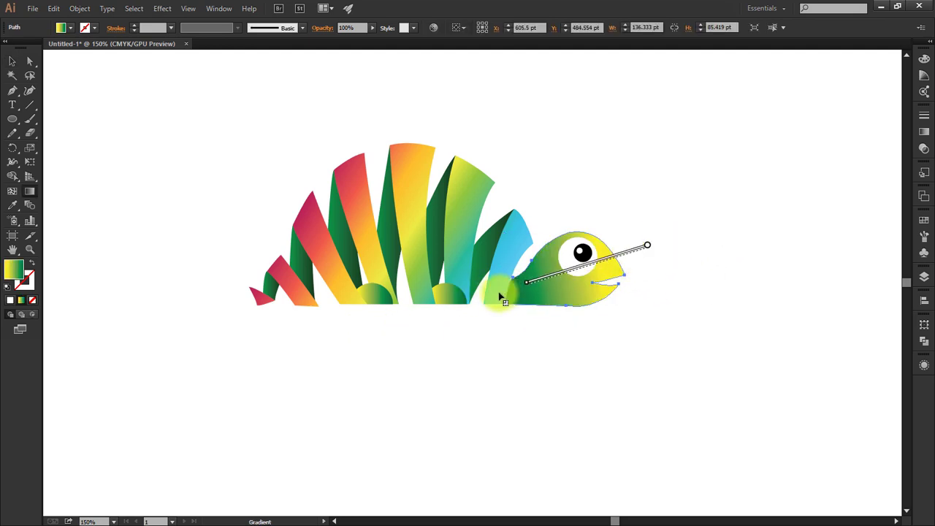
click(15, 60)
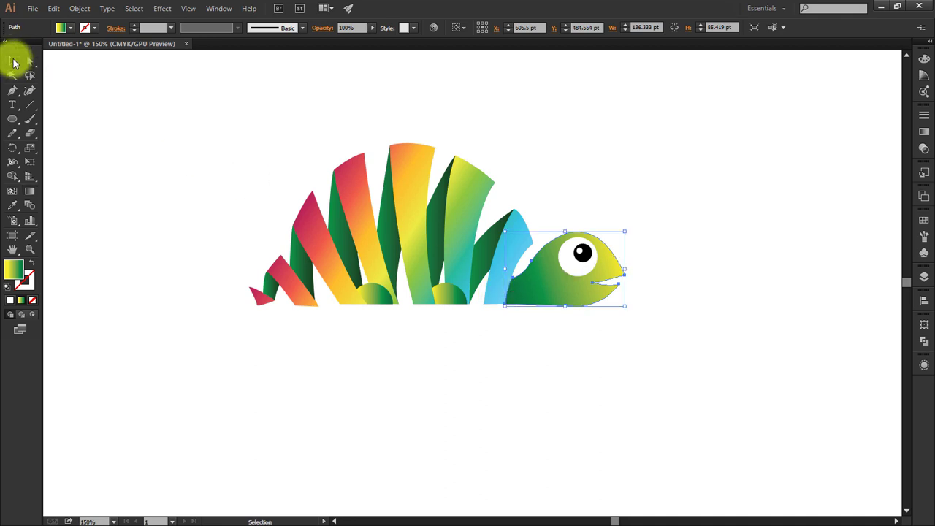
click(138, 134)
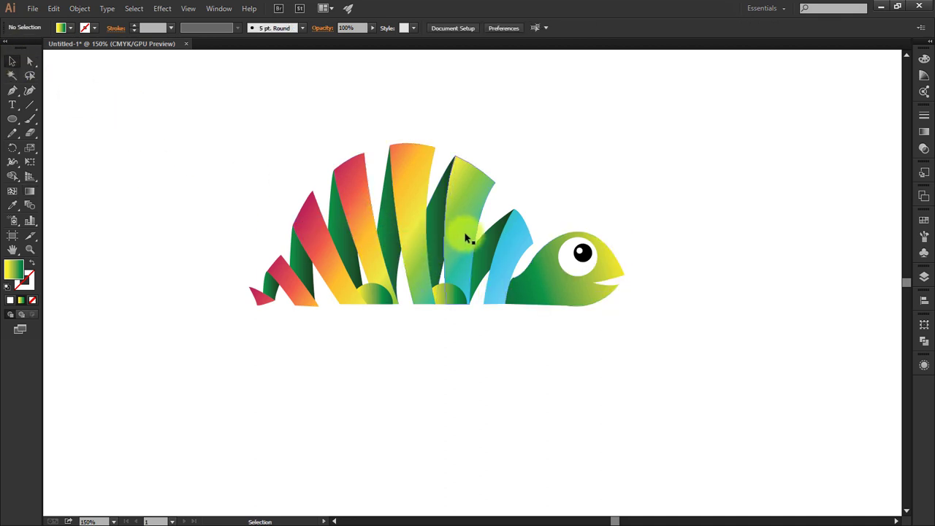
drag(468, 238, 469, 238)
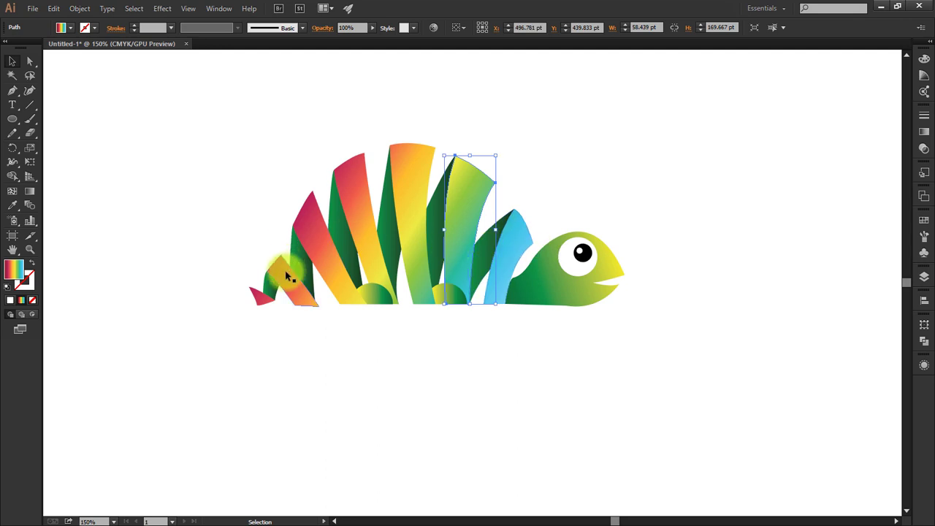
Alt-drag copies of the blue, red and small red fins to the right of the chameleon.
click(267, 313)
click(514, 251)
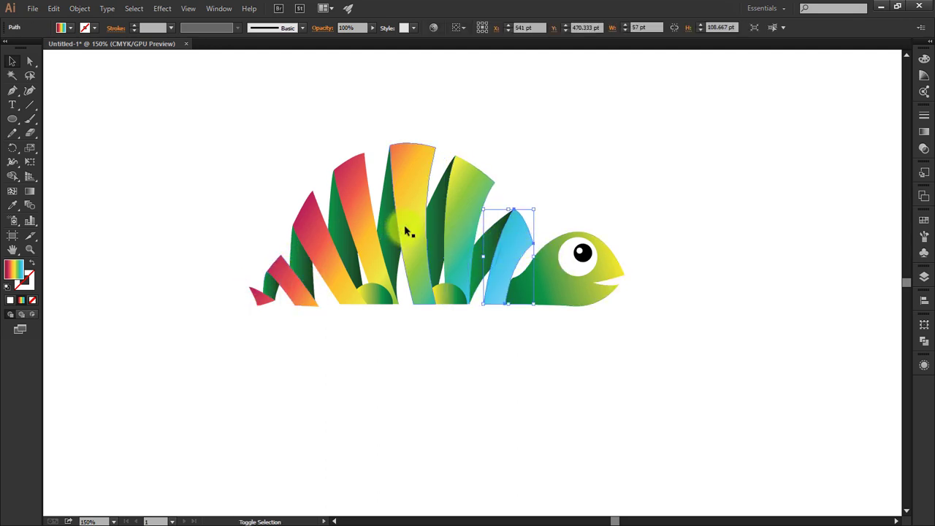
shift+click(363, 236)
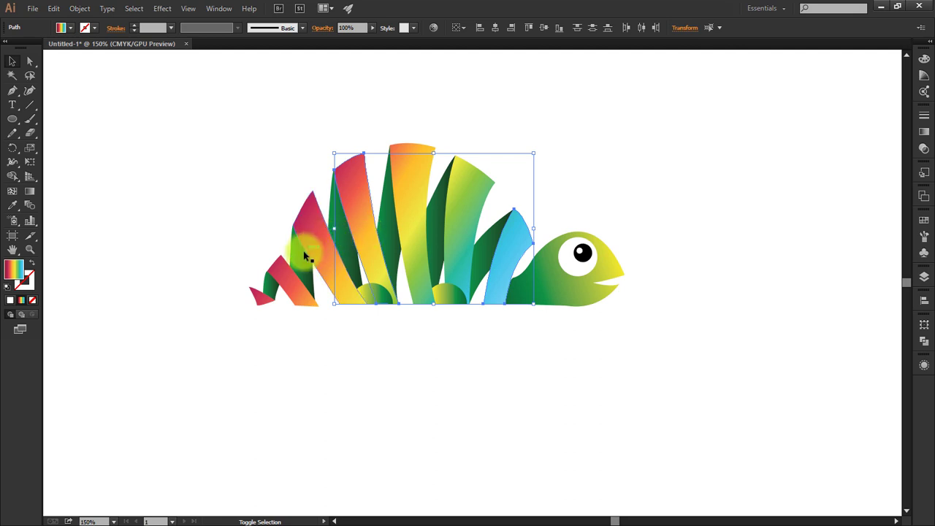
shift+click(286, 288)
drag(287, 288, 681, 324)
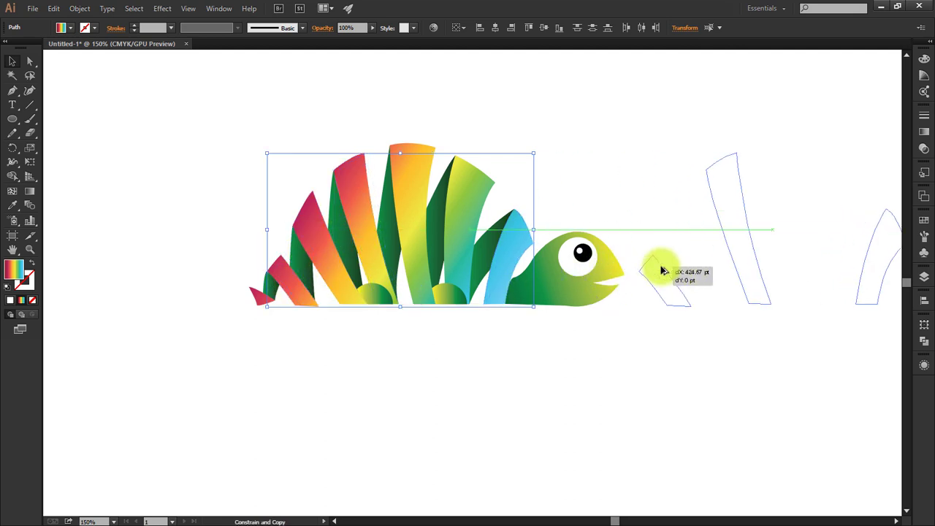
click(636, 331)
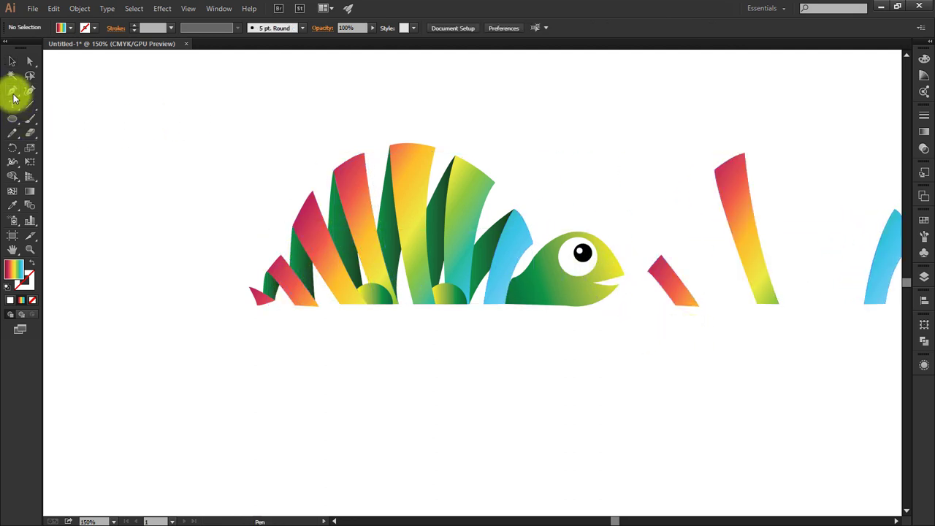
scroll(324, 184, up, 1)
scroll(324, 183, right, 5)
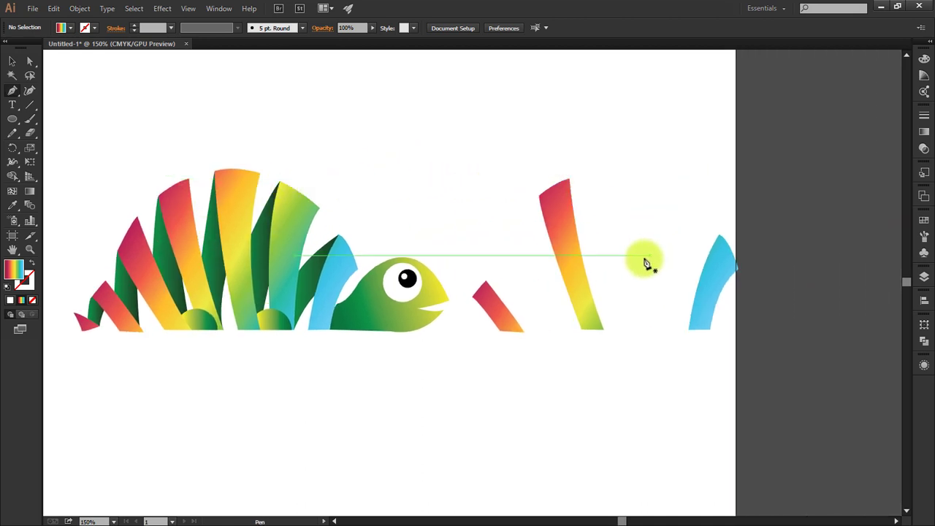
Draw stroked Pen curves through the copied blue, tall and small red fins.
click(731, 249)
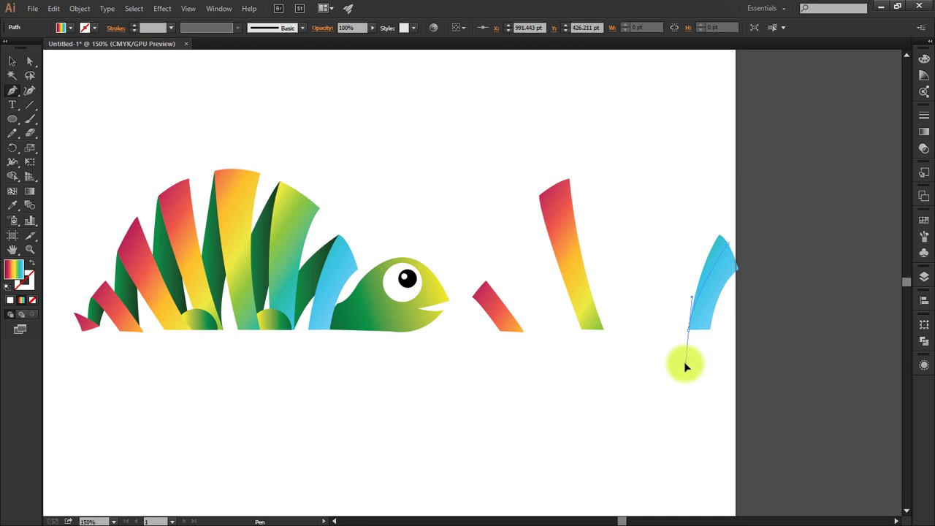
click(685, 362)
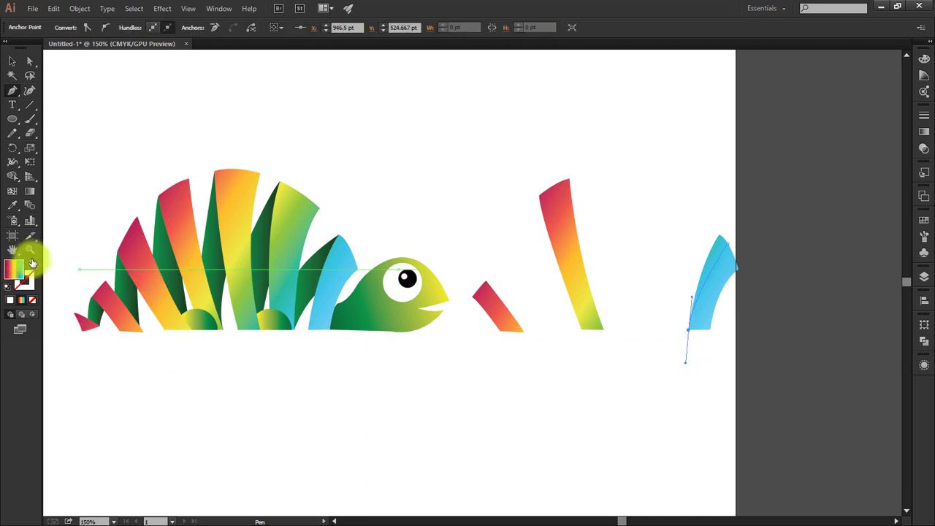
click(32, 263)
click(12, 61)
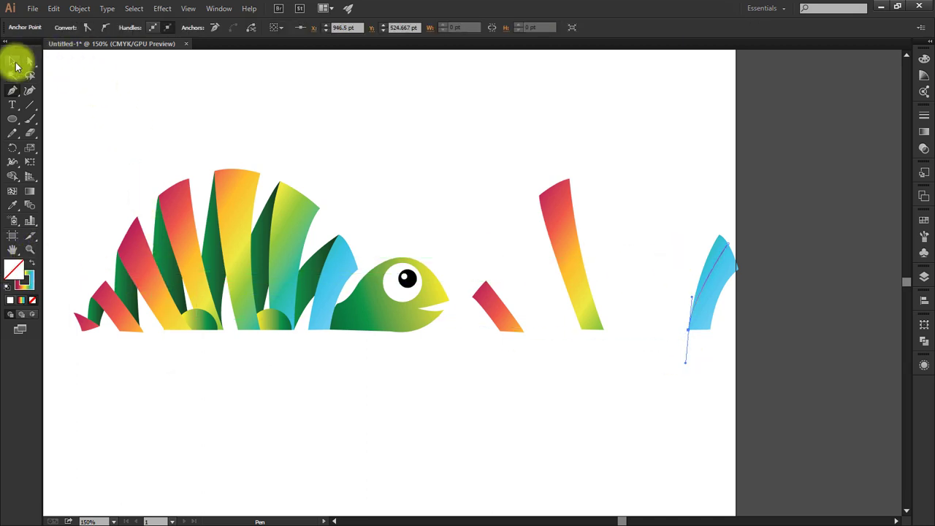
click(676, 219)
key(p)
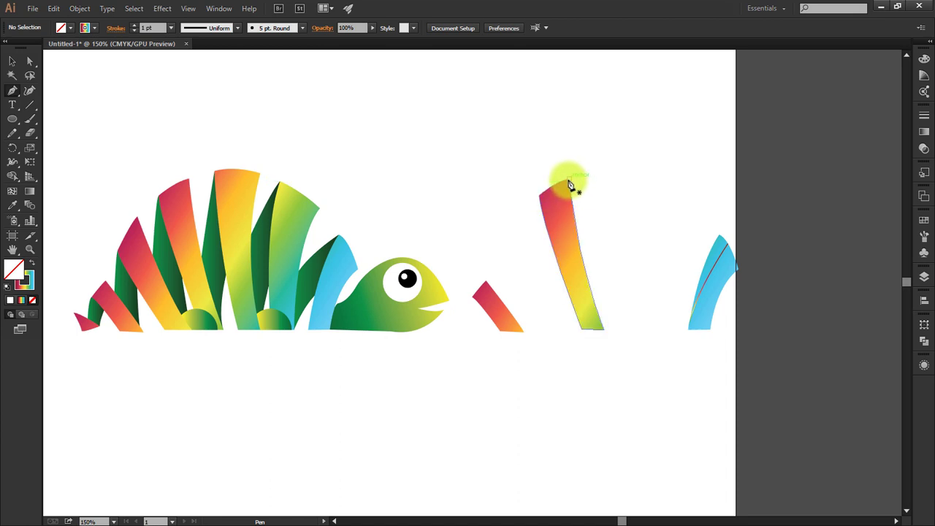
click(570, 185)
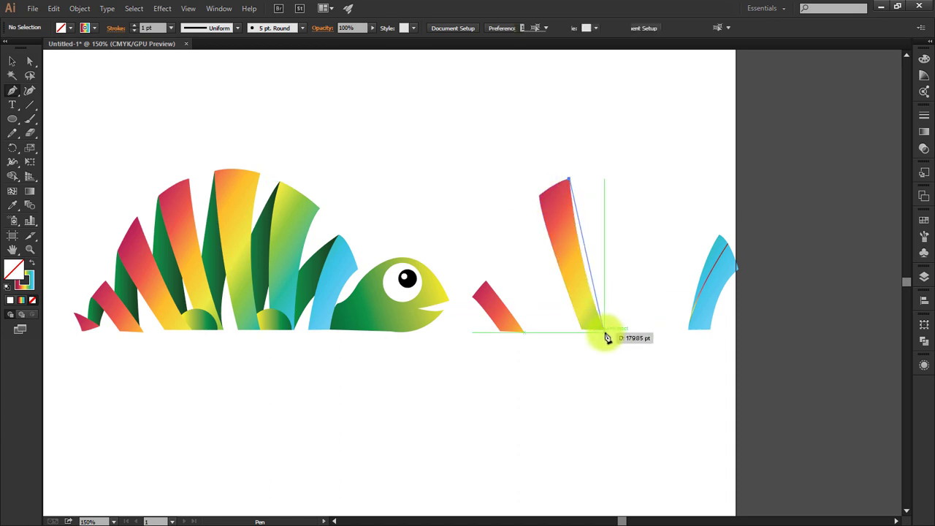
ctrl+click(599, 307)
click(560, 170)
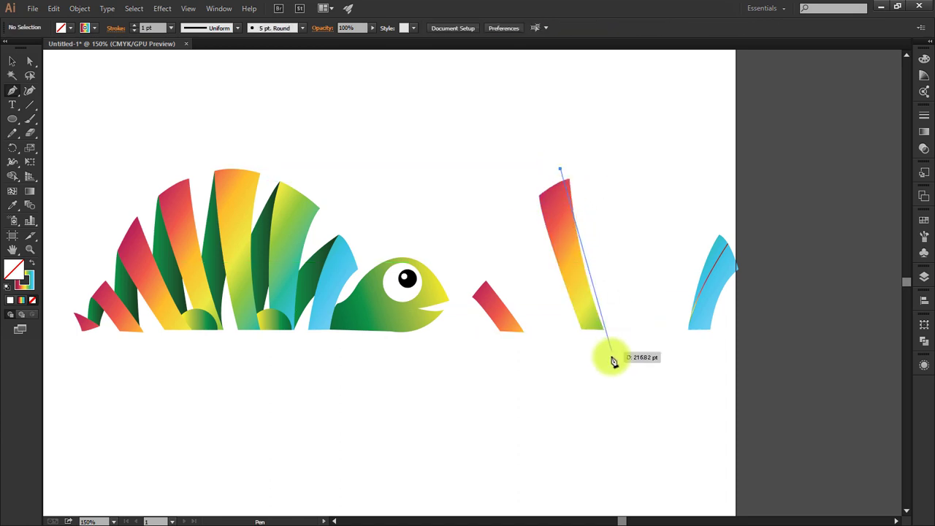
drag(639, 397, 663, 464)
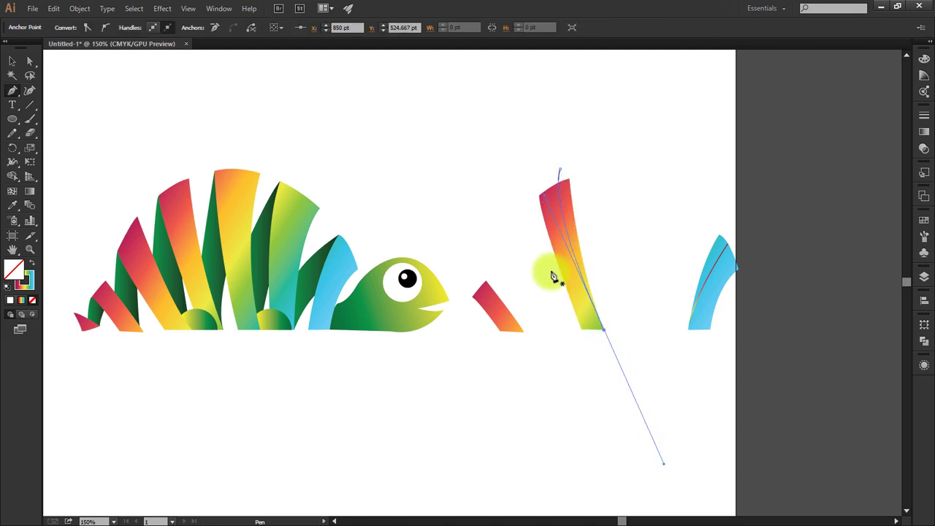
click(589, 331)
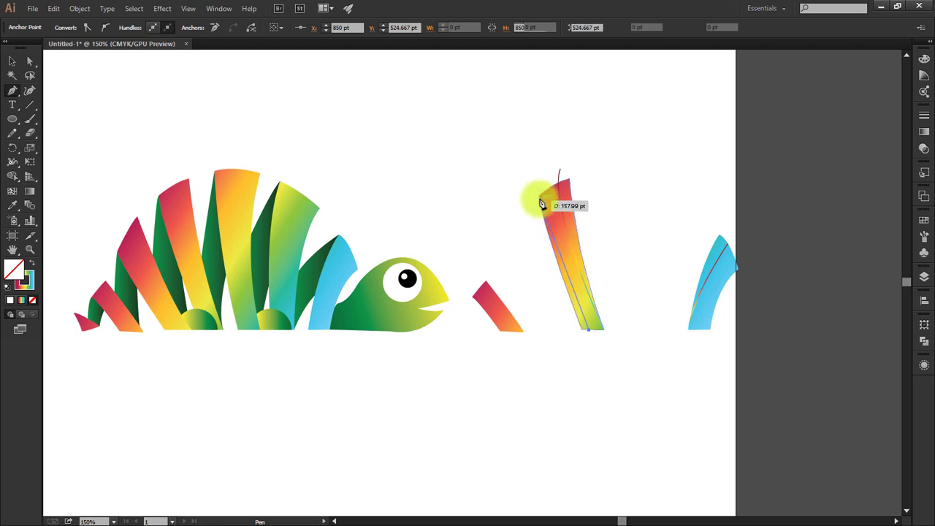
mouse_move(538, 198)
mouse_down()
mouse_move(507, 188)
mouse_move(536, 202)
mouse_move(484, 139)
mouse_up()
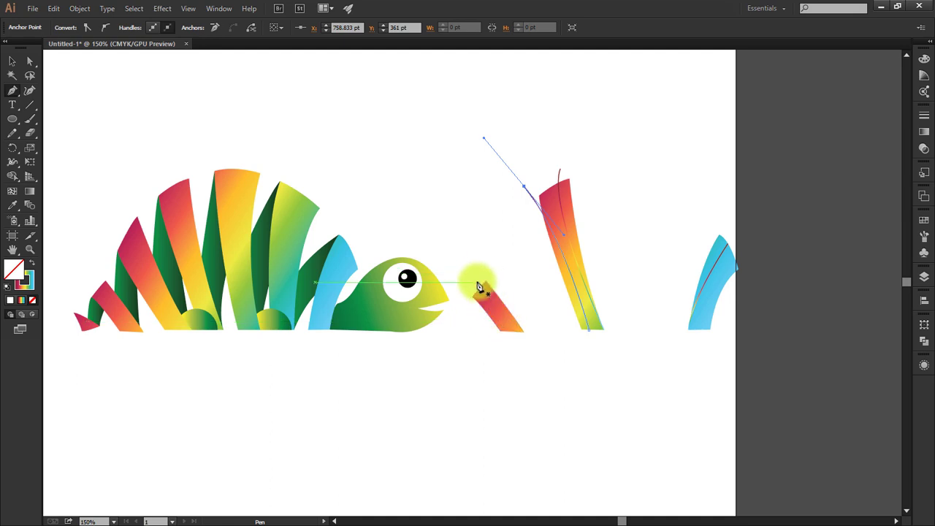
click(478, 283)
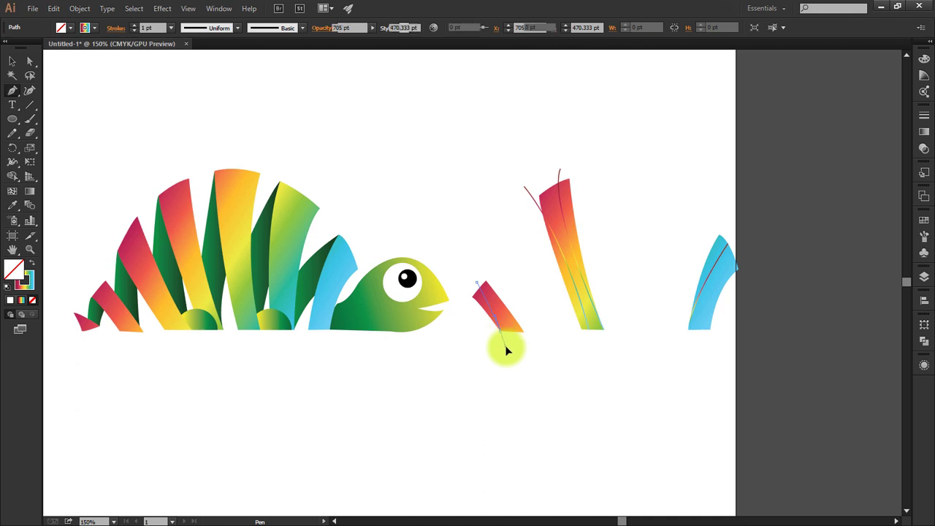
click(12, 61)
Alt-click unwanted fin regions with Shape Builder, leaving three thin curved slivers.
drag(448, 164, 566, 260)
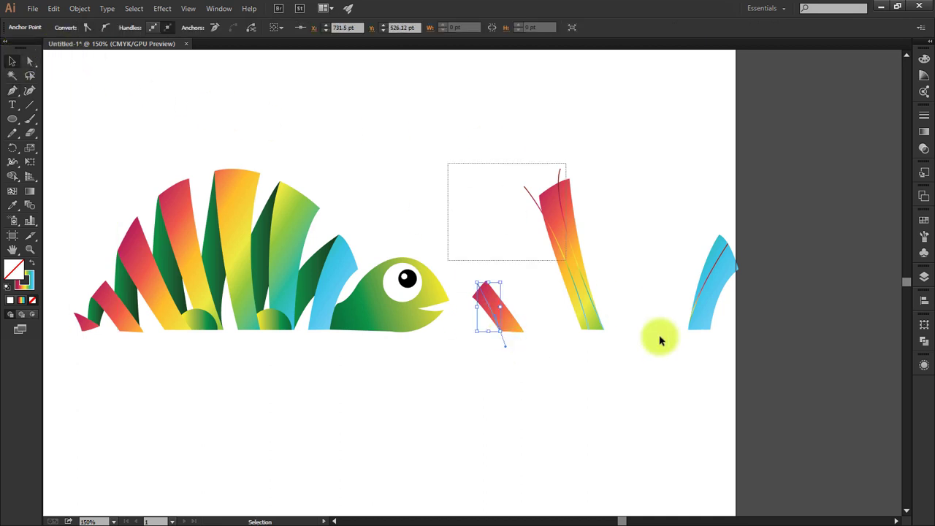
drag(660, 341, 722, 370)
click(453, 158)
drag(473, 174, 742, 411)
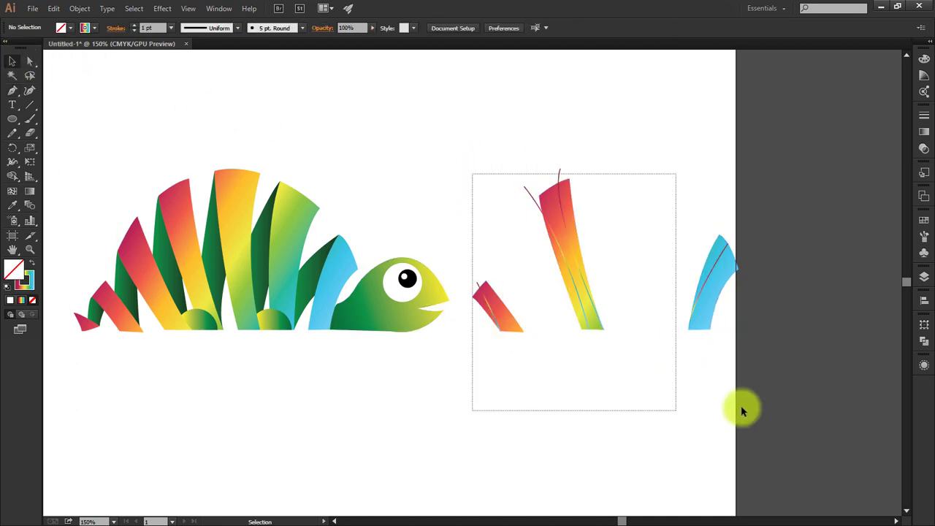
click(13, 176)
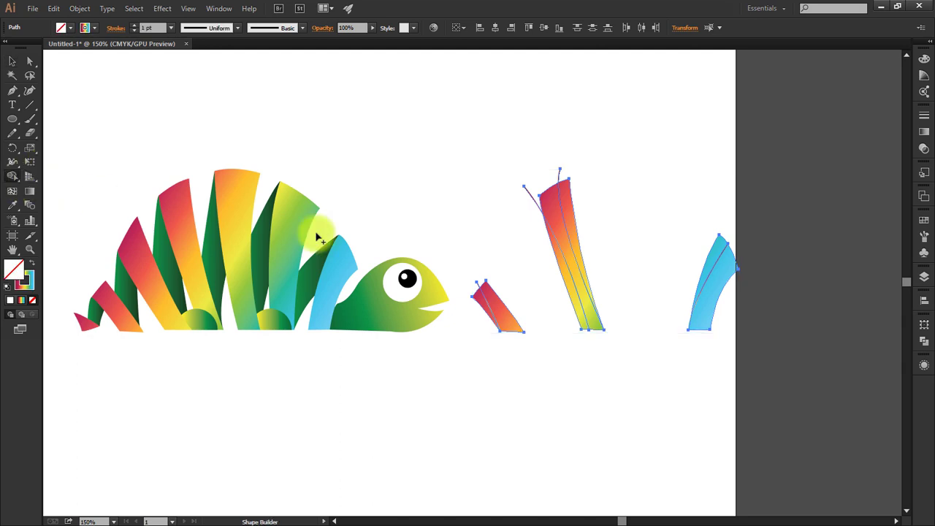
alt+click(700, 285)
alt+click(560, 221)
alt+click(519, 322)
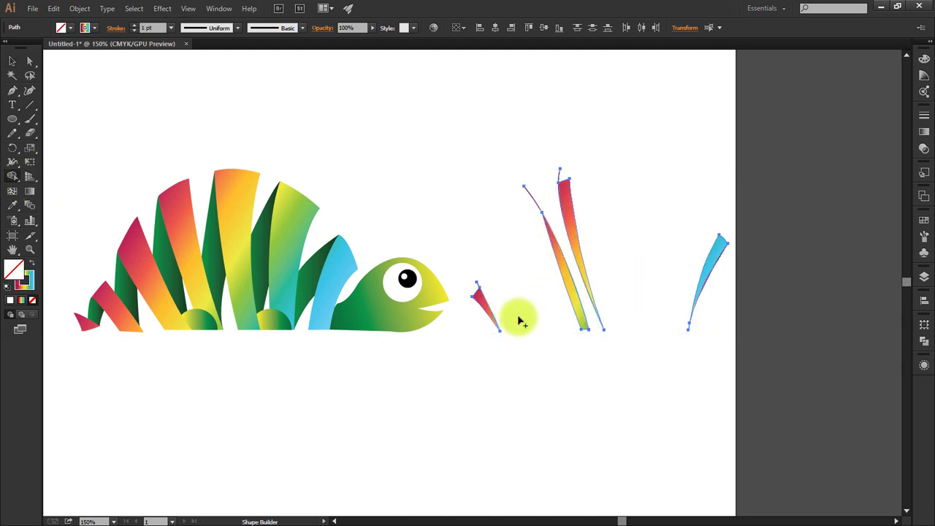
key(v)
click(520, 192)
click(526, 163)
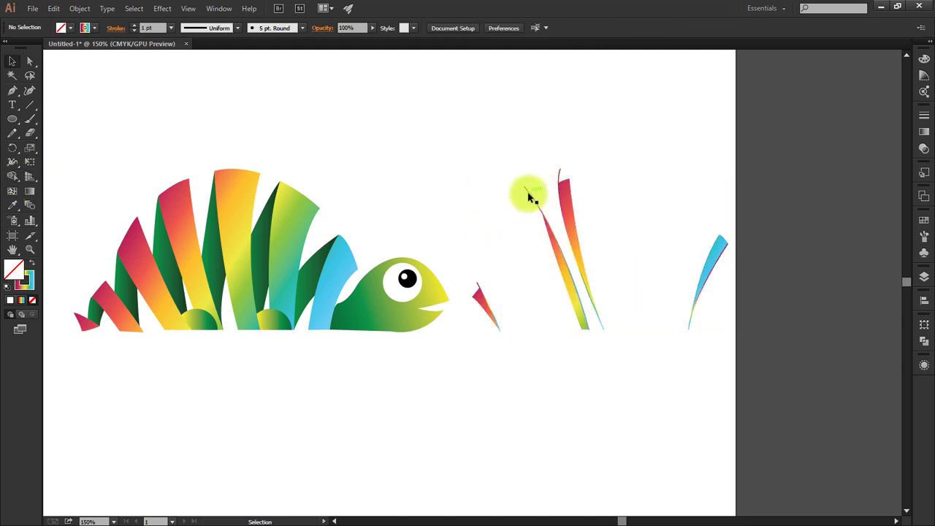
click(530, 196)
click(546, 166)
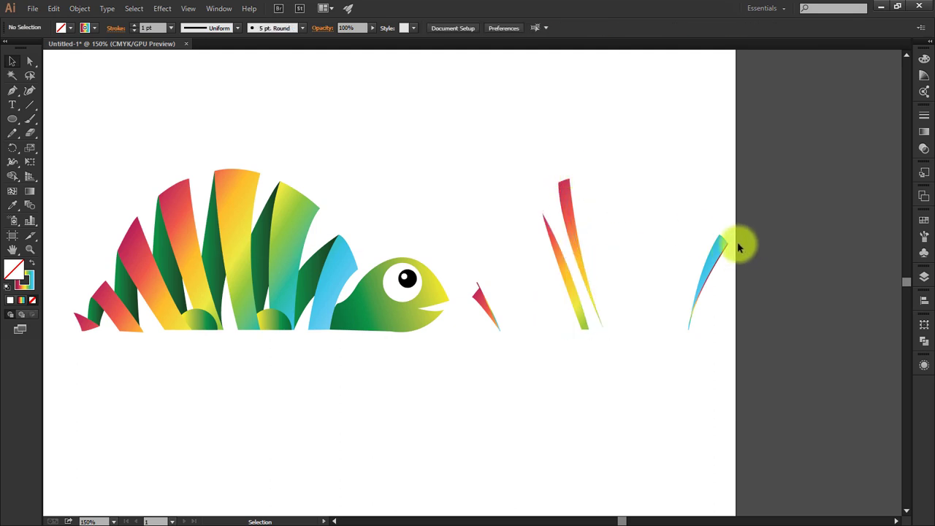
Apply the brownish gradient swatch at 26% opacity to all three slivers with the Eyedropper.
click(482, 299)
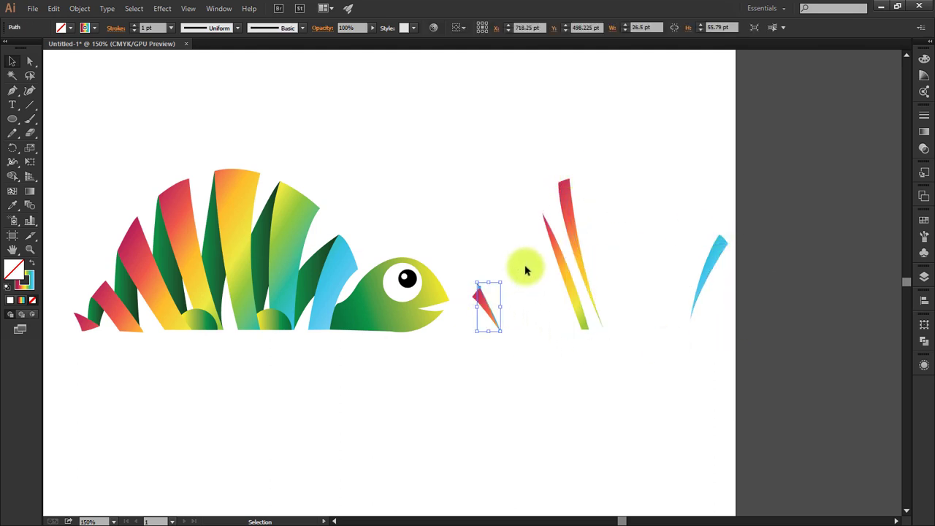
click(468, 175)
drag(468, 175, 756, 328)
key(ctrl+0)
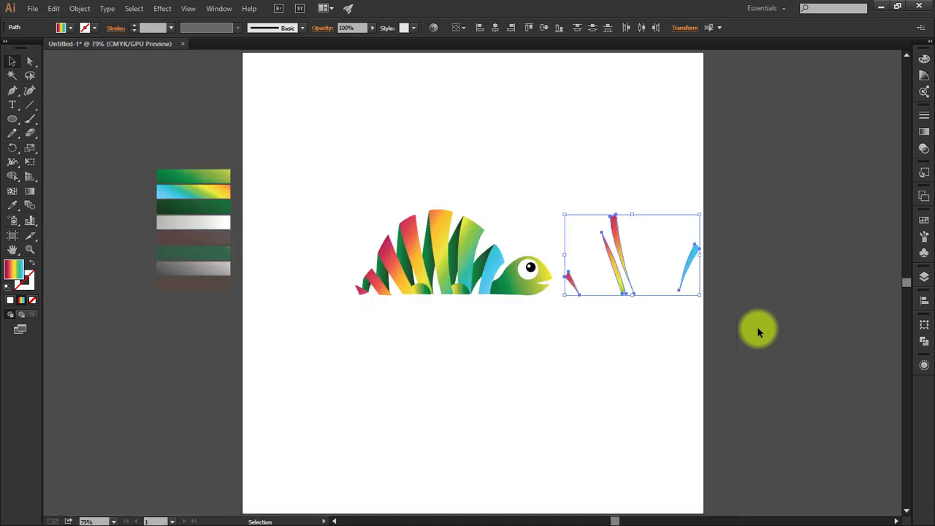
key(i)
click(196, 237)
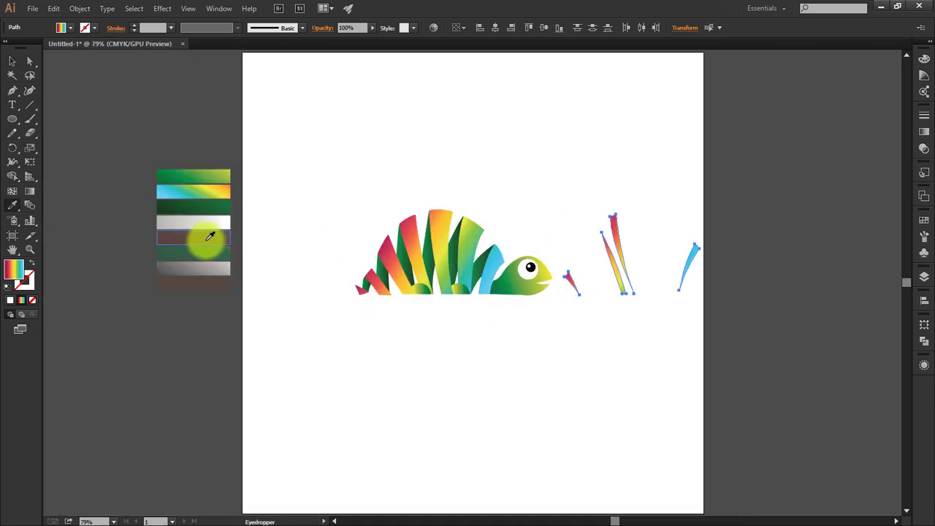
click(12, 61)
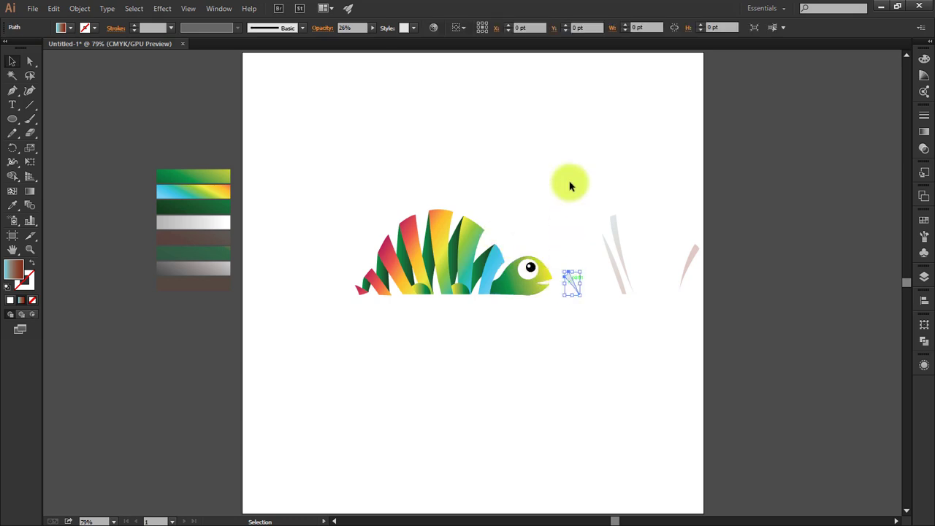
Move the translucent slivers left onto the chameleon's fins.
mouse_move(568, 182)
mouse_down()
mouse_move(715, 287)
mouse_move(491, 271)
mouse_up()
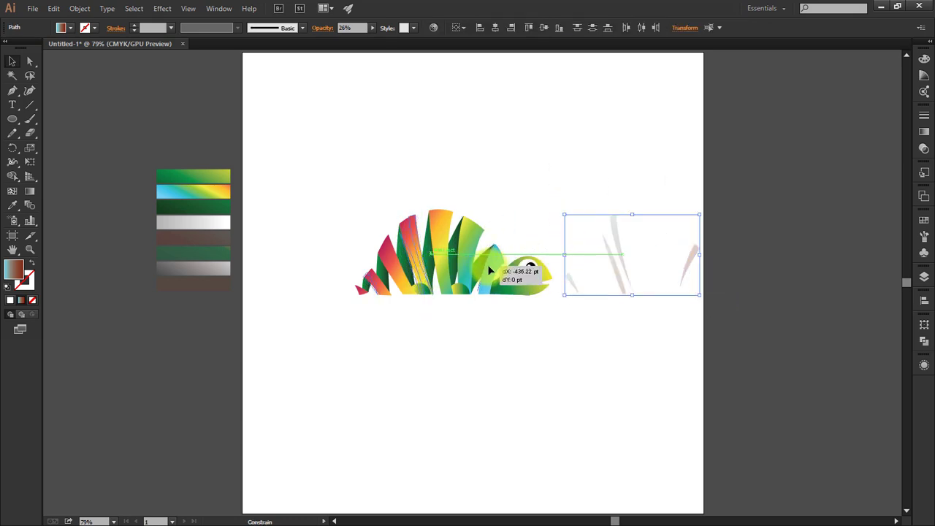
drag(491, 269, 493, 265)
scroll(492, 260, up, 3)
key(v)
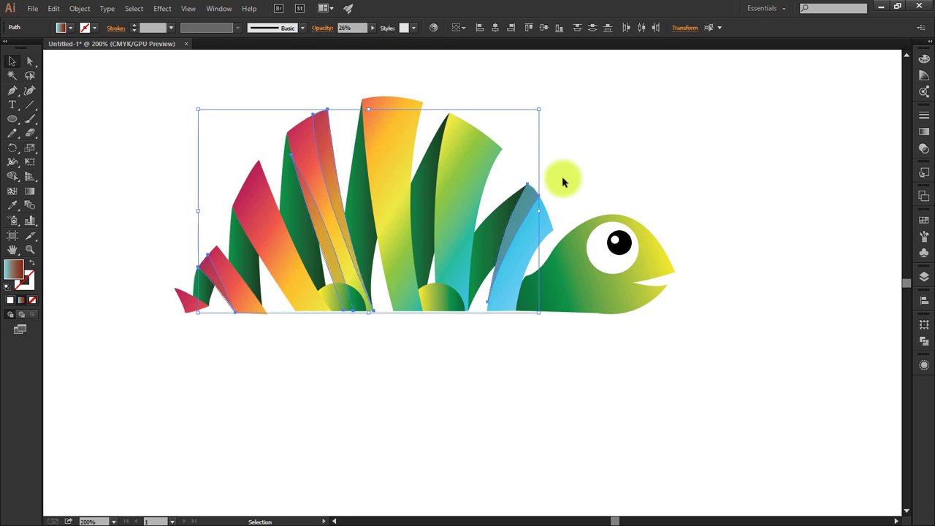
Zoom to 1600% on the blue fin tip and snap the sliver's tip to its apex.
scroll(562, 182, up, 2)
scroll(562, 181, up, 2)
scroll(563, 181, up, 1)
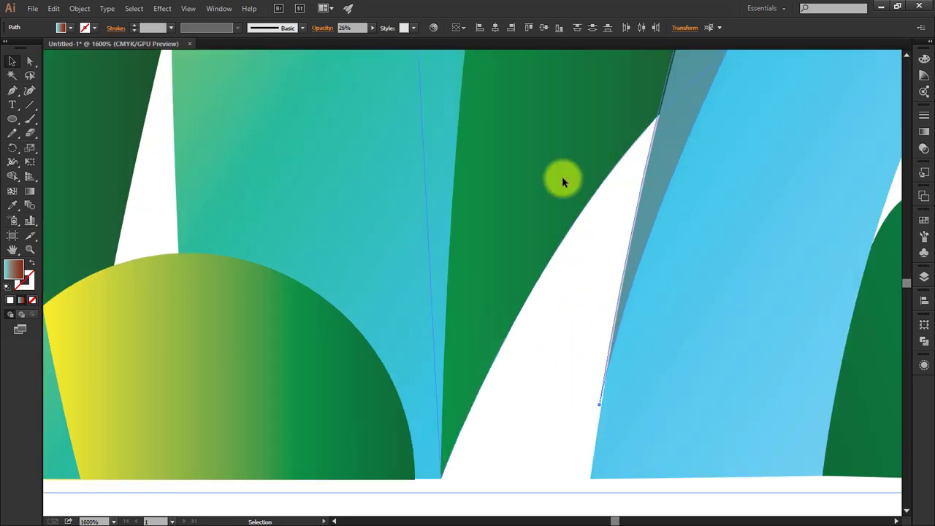
scroll(563, 181, up, 1)
scroll(402, 395, up, 3)
scroll(434, 401, up, 3)
scroll(547, 314, up, 3)
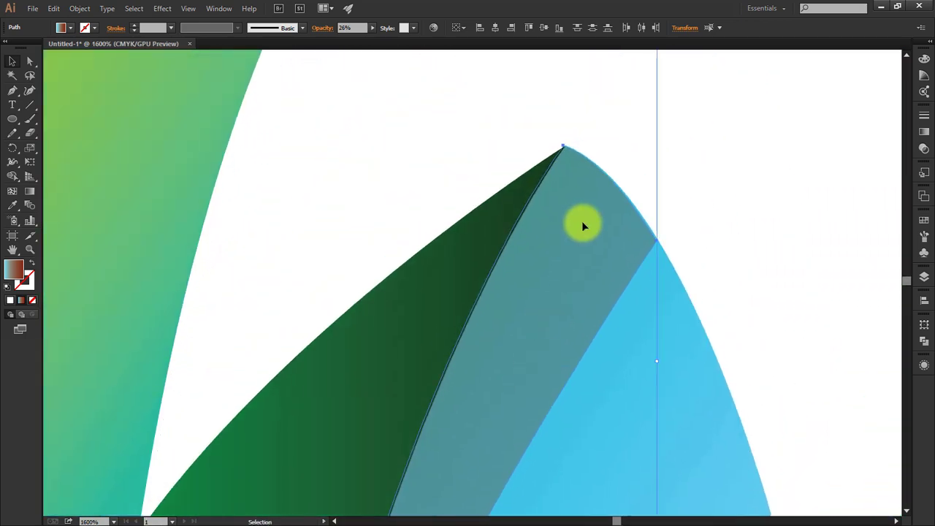
drag(585, 225, 572, 182)
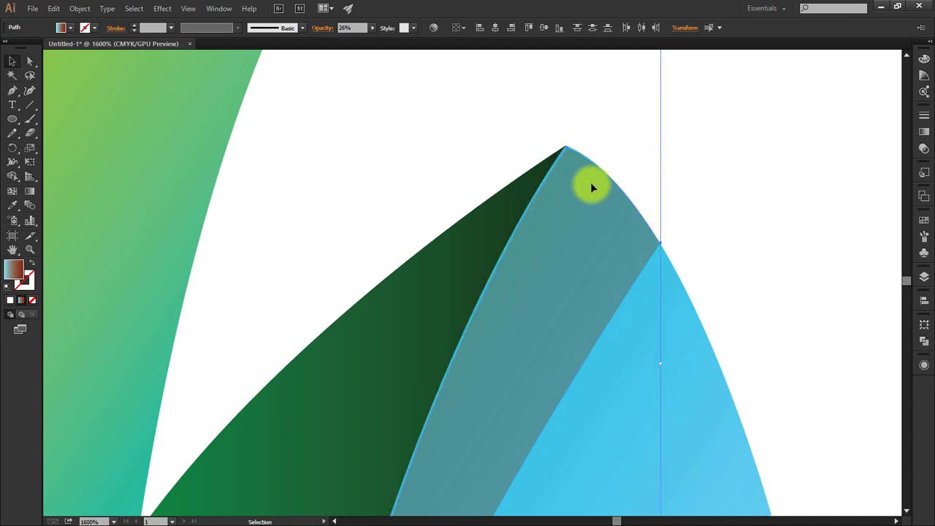
drag(564, 151, 572, 150)
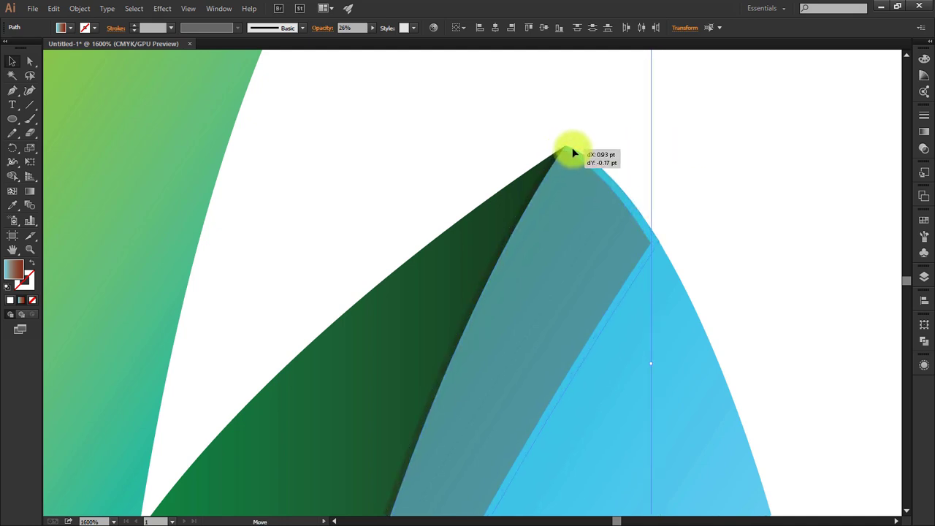
click(595, 124)
key(ctrl+0)
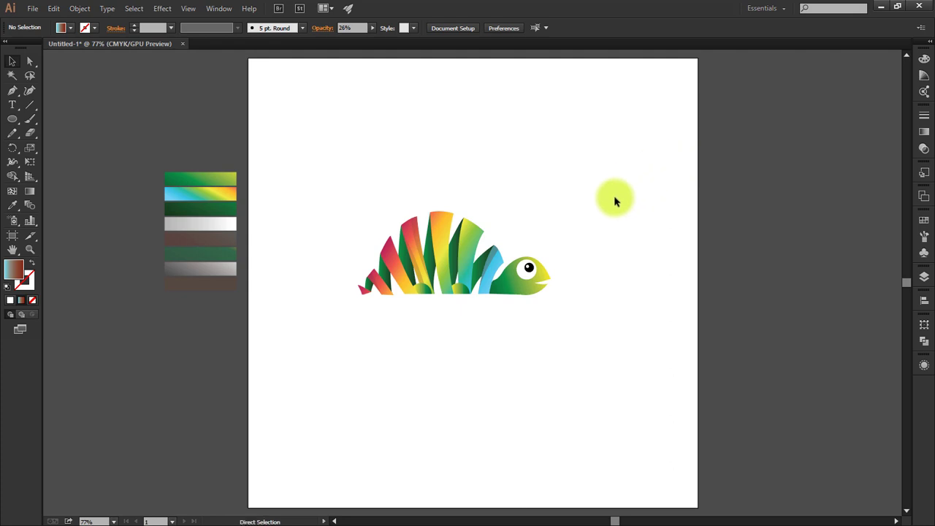
Re-aim the neck sliver's gradient to run vertically from its base upward.
key(ctrl+plus)
key(ctrl+plus)
click(514, 236)
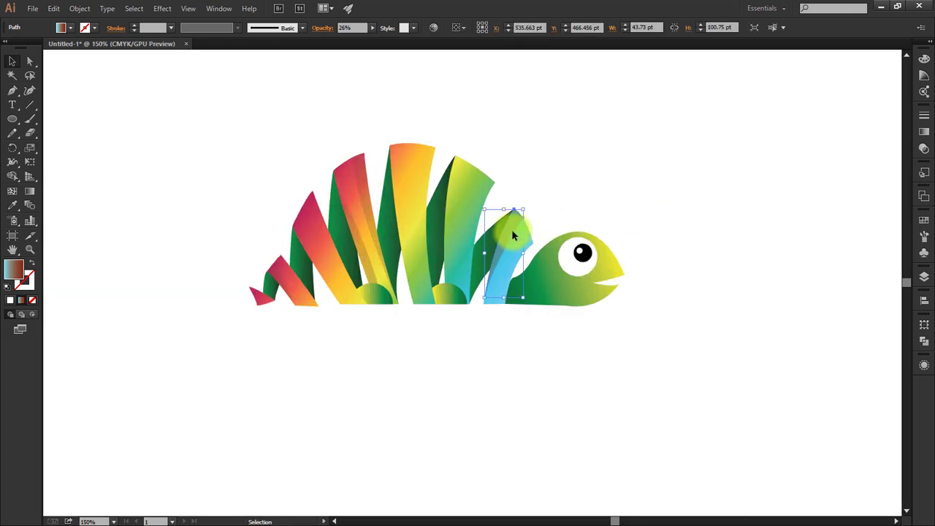
key(g)
drag(506, 273, 494, 189)
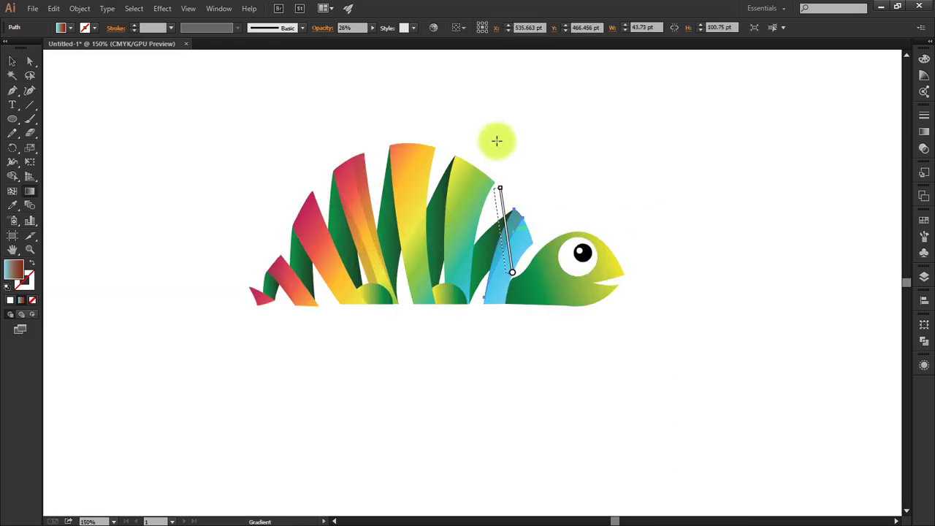
drag(505, 273, 492, 104)
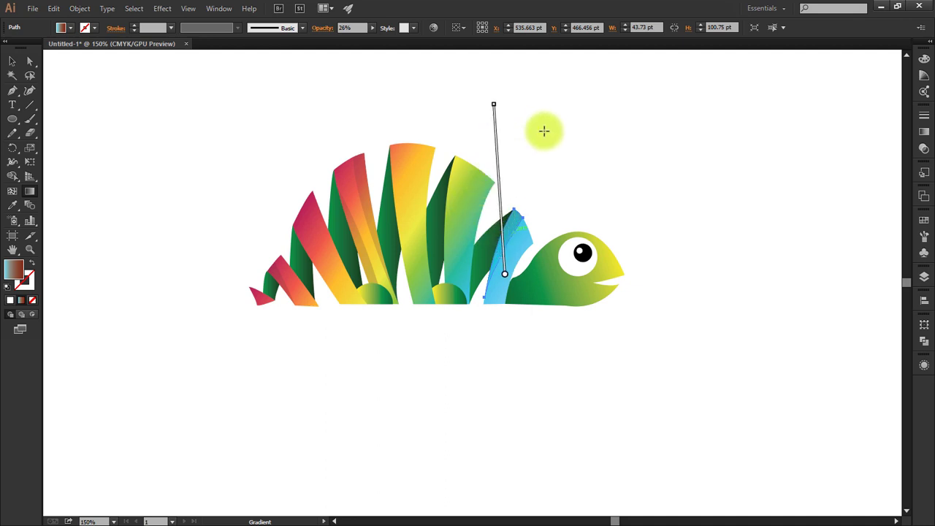
drag(544, 130, 528, 211)
drag(501, 146, 505, 303)
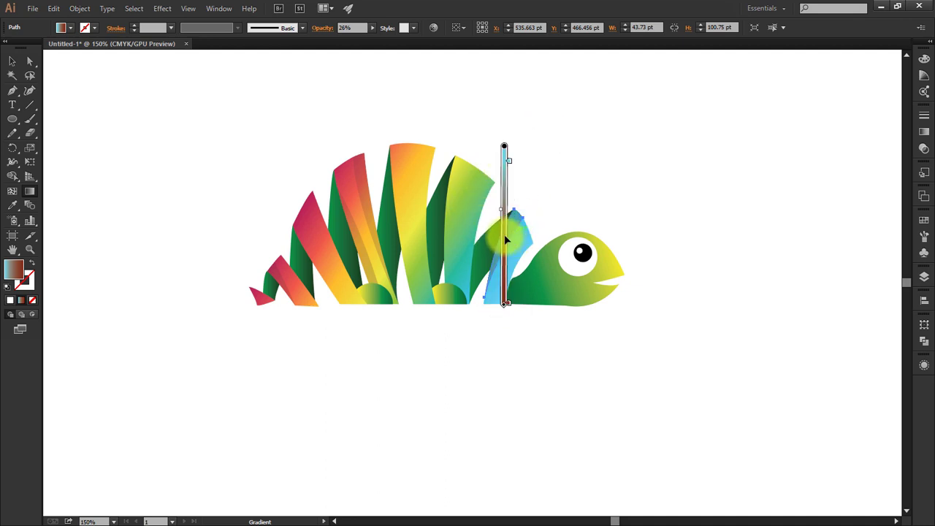
drag(505, 239, 494, 320)
key(v)
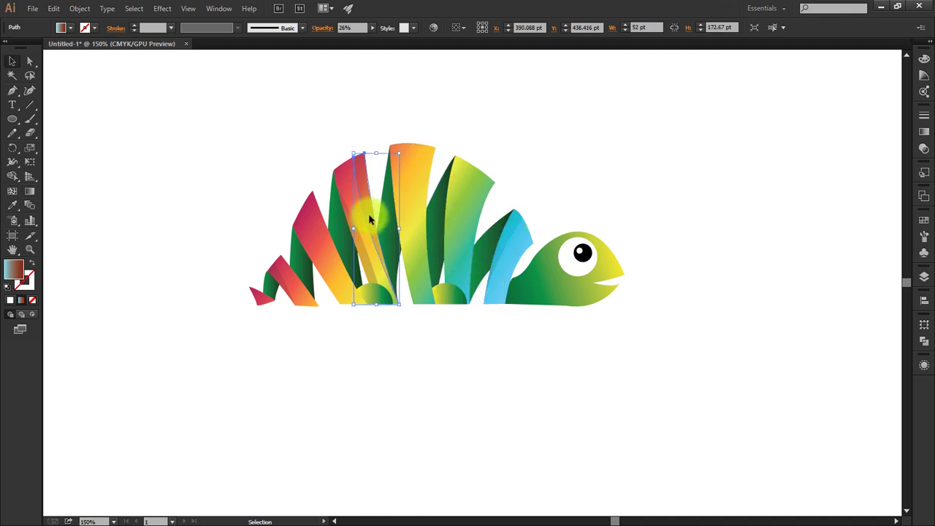
Cycle screen modes and attempt a Scissors cut below the sliver, dismissing the warning.
key(f)
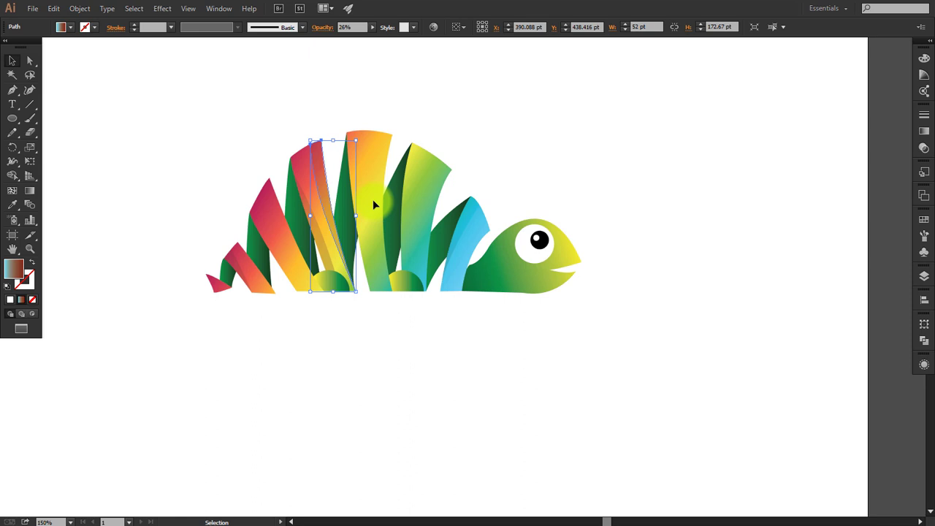
key(f)
key(f)
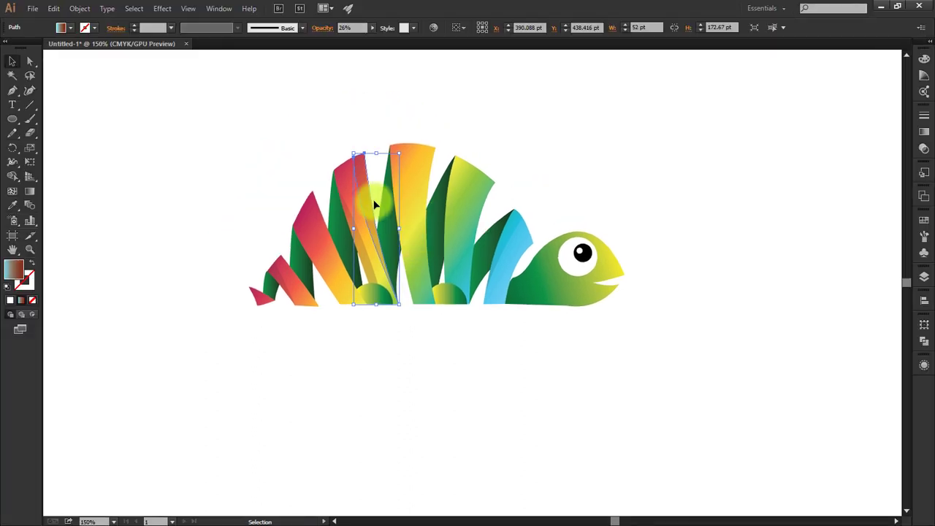
key(g)
key(c)
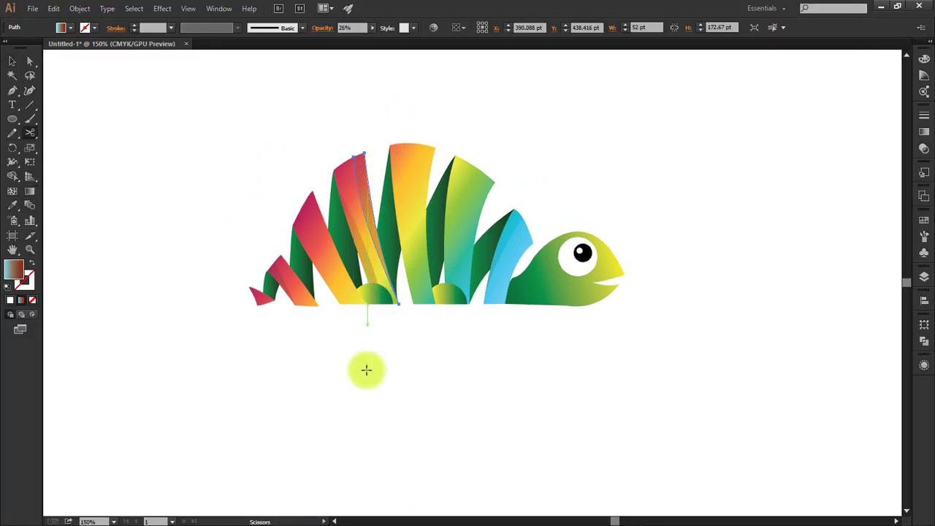
click(367, 369)
key(Return)
key(v)
key(ctrl+shift+a)
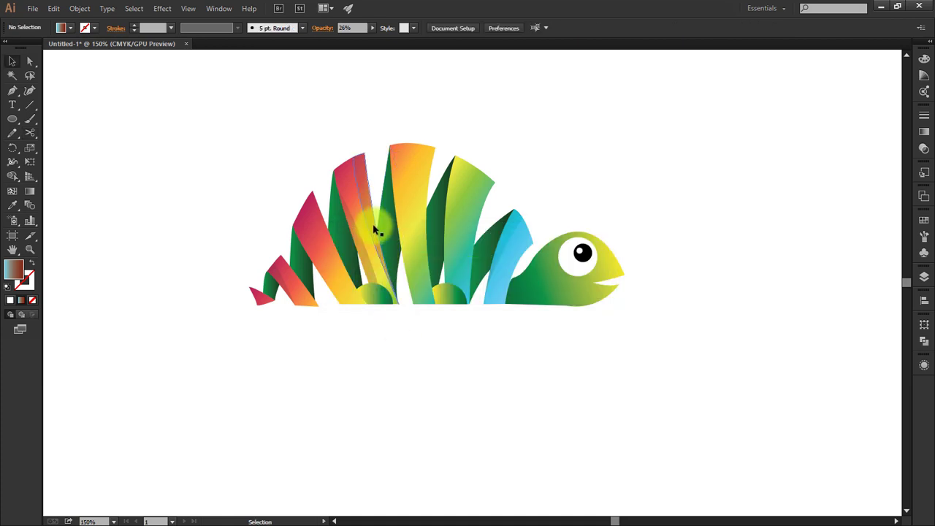
Redraw the red-fin sliver's gradient to run up along its length.
click(372, 211)
key(g)
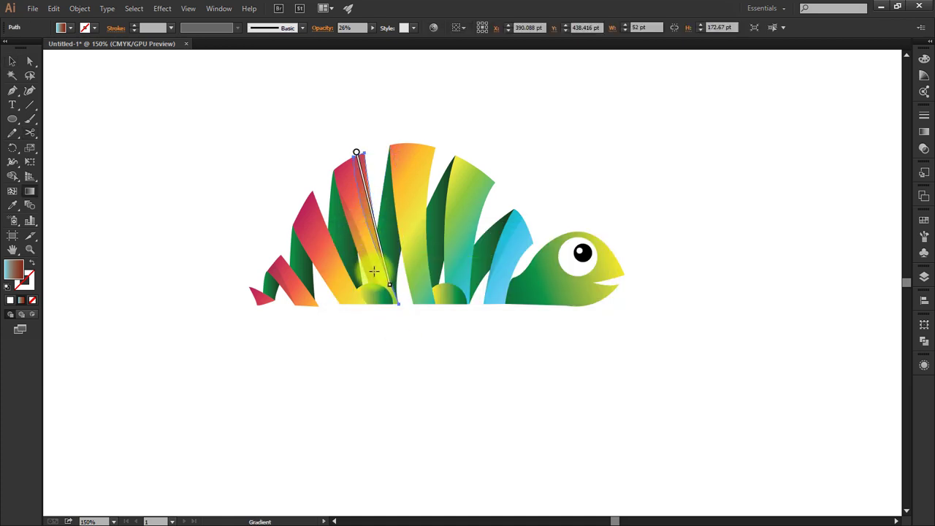
drag(368, 314, 361, 137)
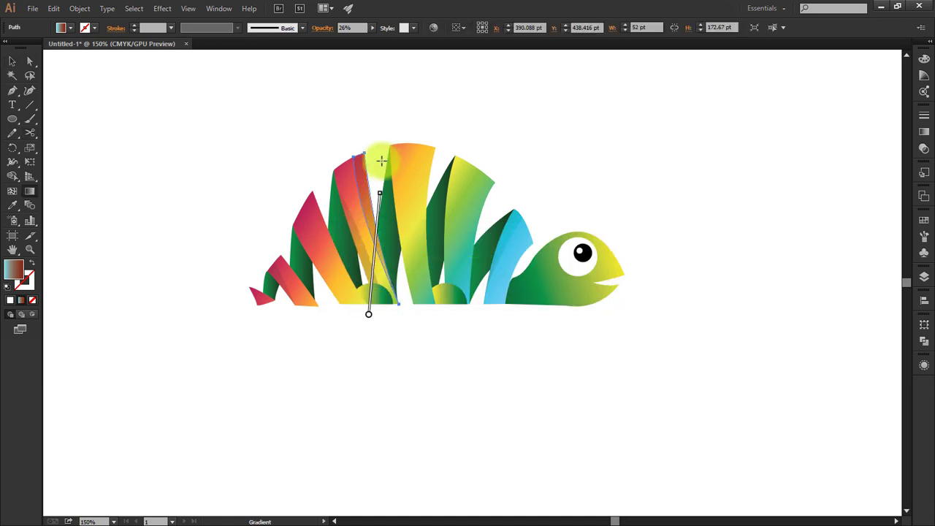
drag(371, 282, 386, 132)
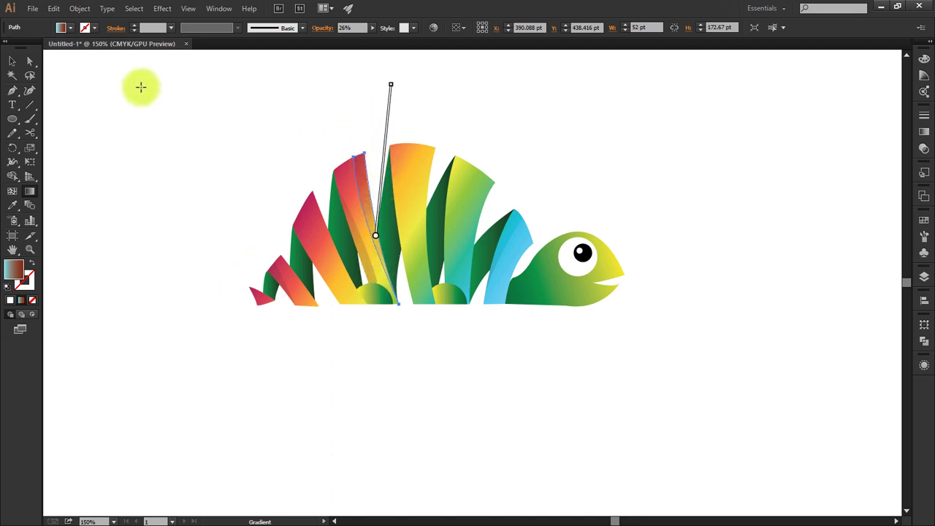
key(v)
Angle the next fin sliver's gradient diagonally along it.
click(166, 70)
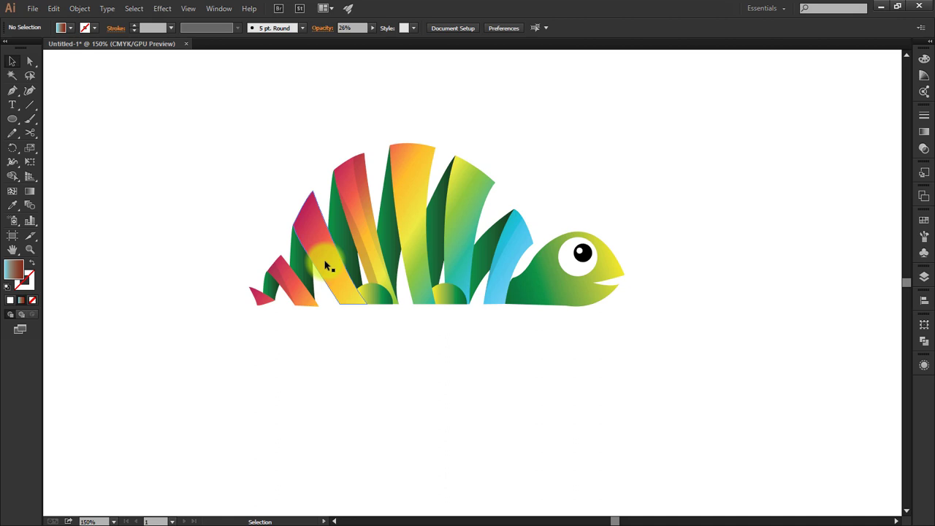
click(371, 260)
key(g)
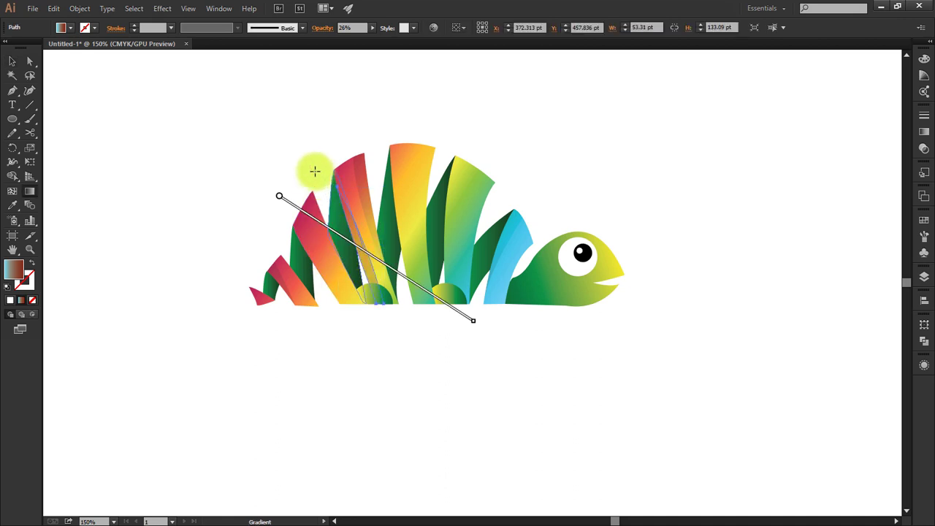
drag(330, 152, 364, 280)
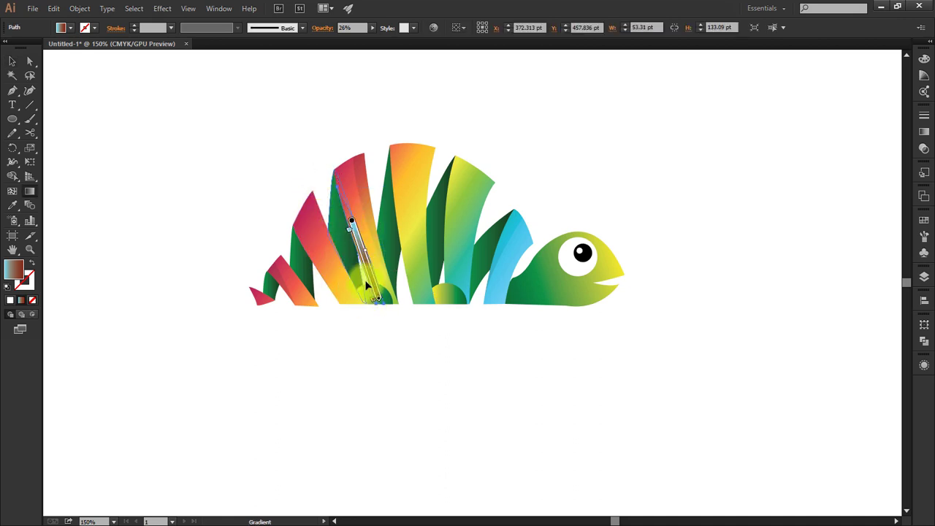
key(v)
click(198, 392)
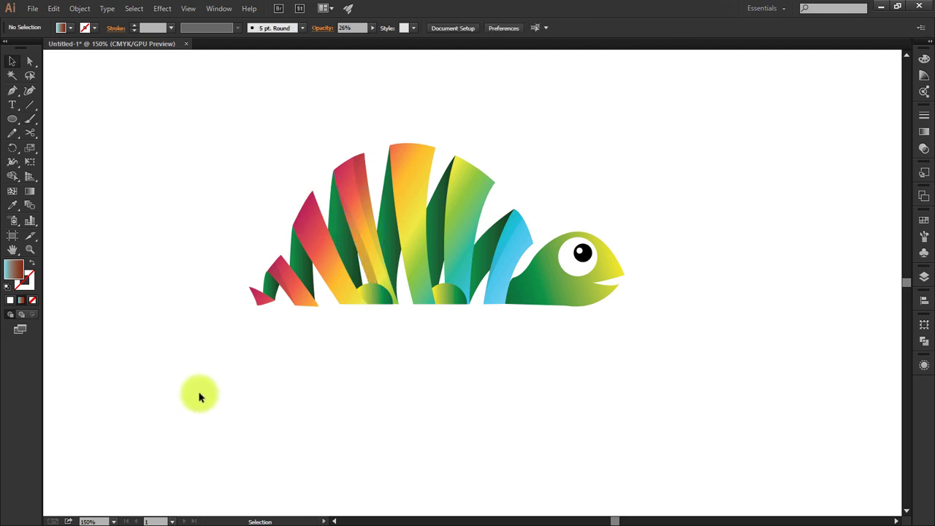
Redraw a short gradient across the sliver over the small tail fin.
click(285, 294)
key(g)
drag(236, 253, 397, 356)
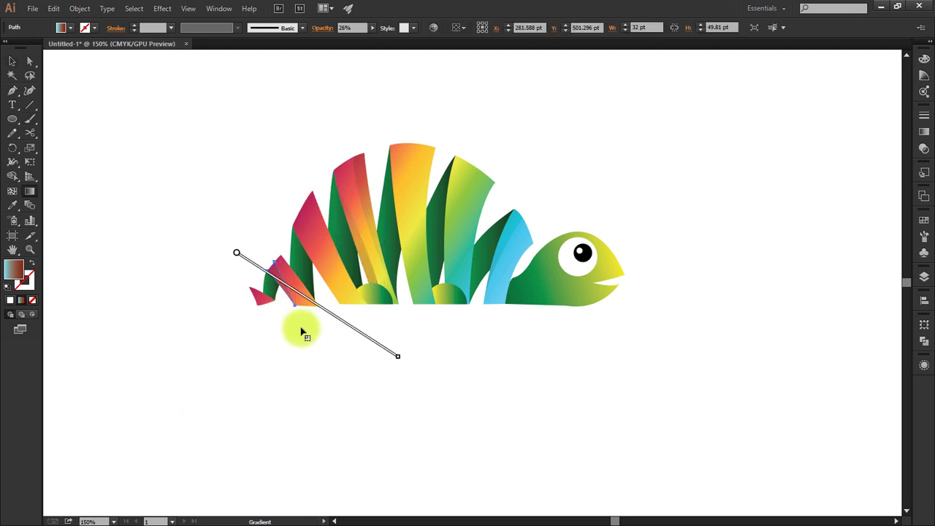
drag(258, 253, 272, 271)
click(12, 62)
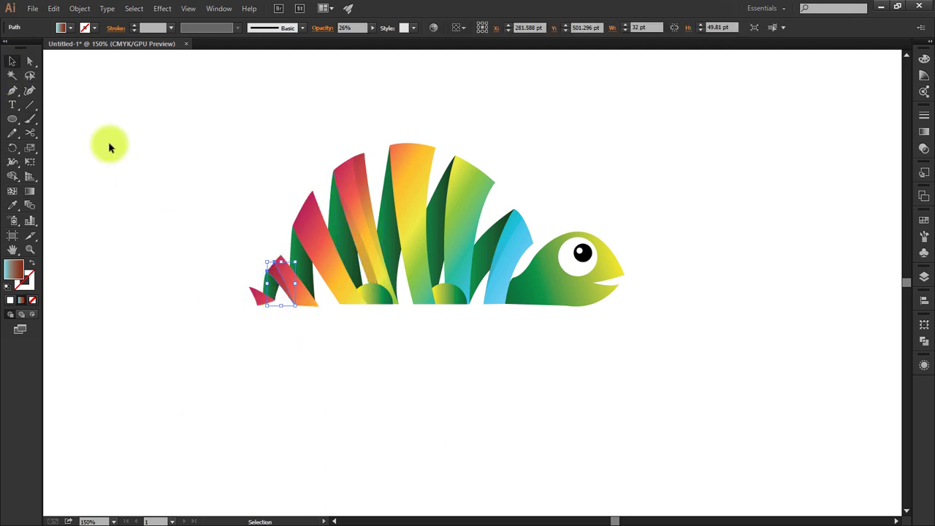
click(109, 142)
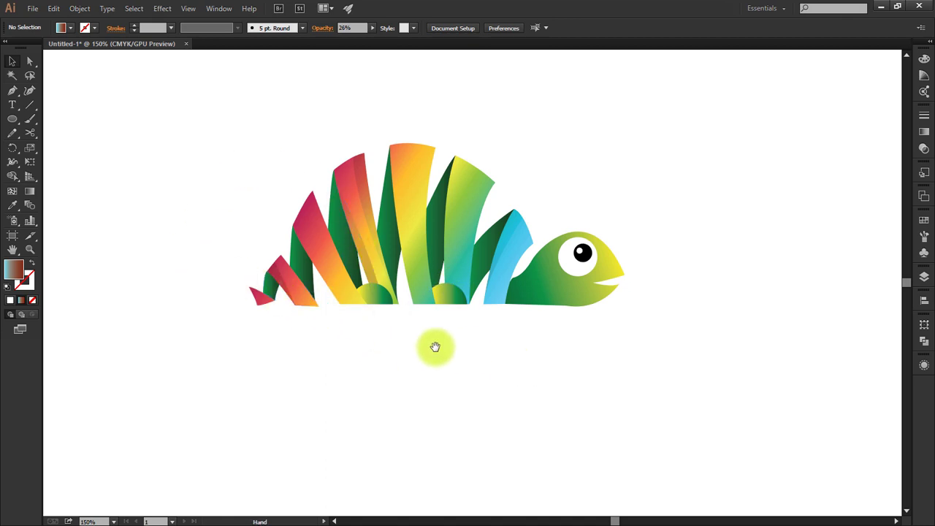
Check the small green tail shape's selection, then deselect and zoom in on the artwork.
click(269, 291)
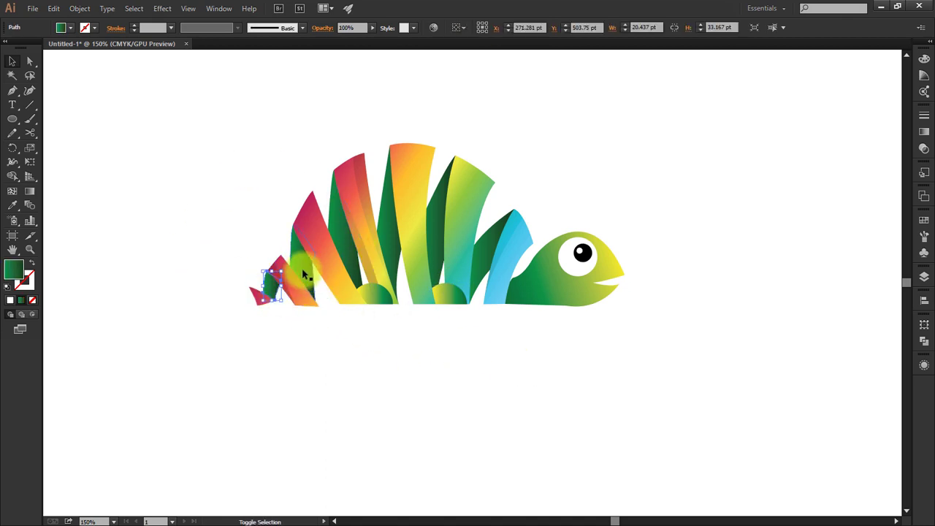
click(278, 296)
click(271, 316)
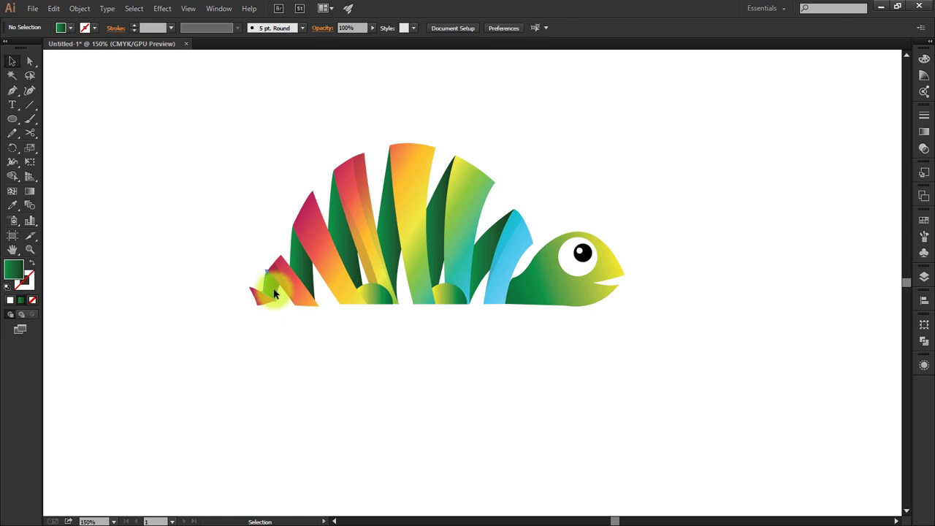
click(275, 293)
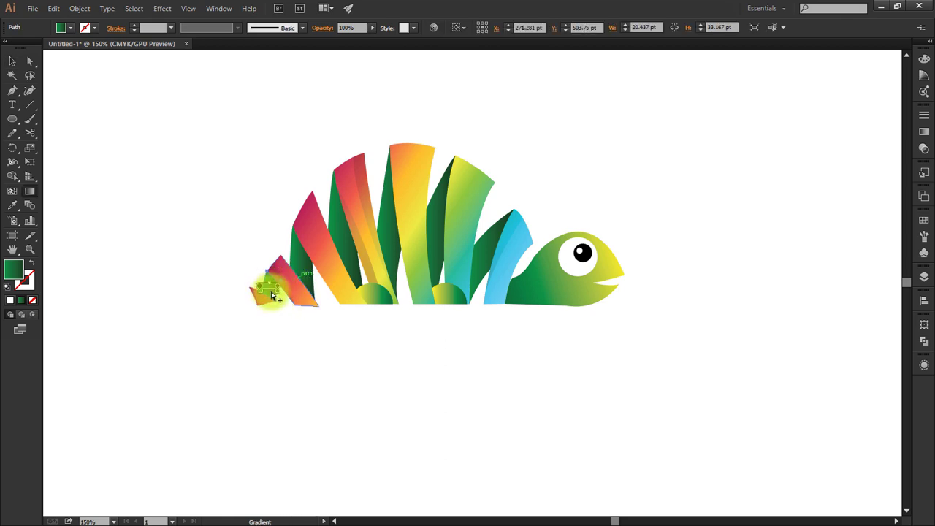
key(ctrl+shift+a)
key(ctrl+plus)
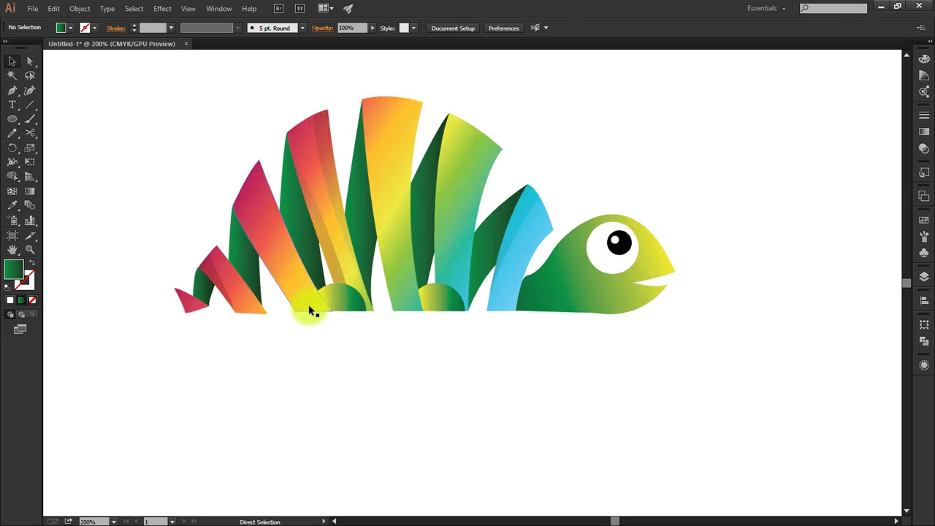
key(ctrl+plus)
Shift-select all the dark green fin shapes, leaving out the orange spike.
key(ctrl+minus)
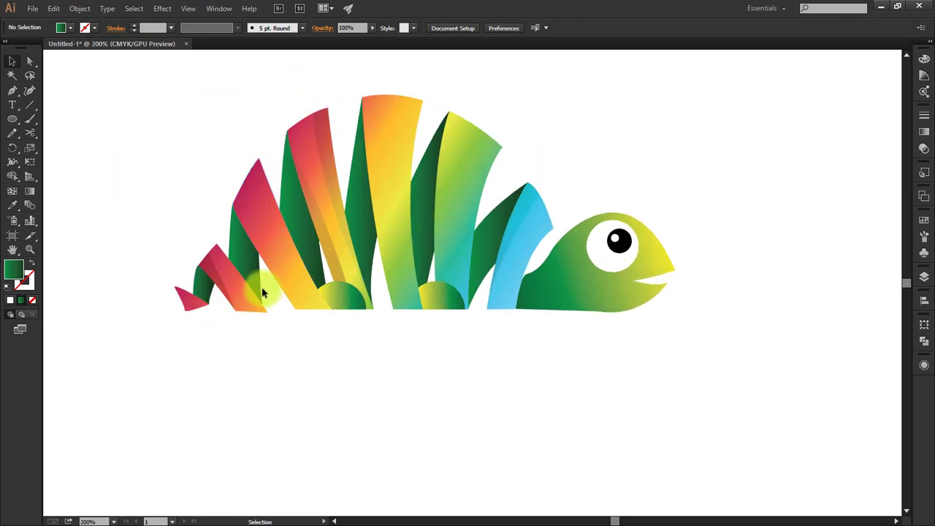
click(210, 297)
shift+click(263, 247)
shift+click(310, 234)
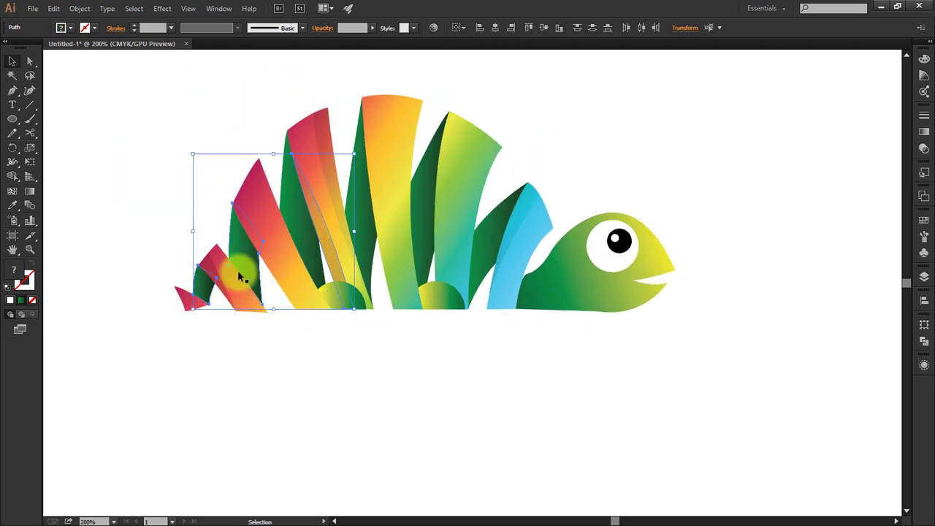
click(210, 278)
shift+click(259, 252)
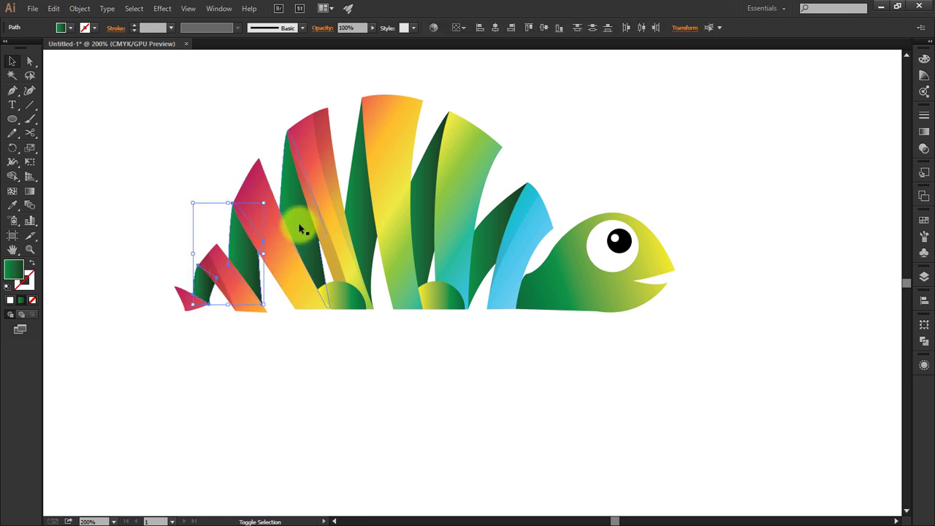
shift+click(298, 223)
shift+click(383, 192)
shift+click(478, 234)
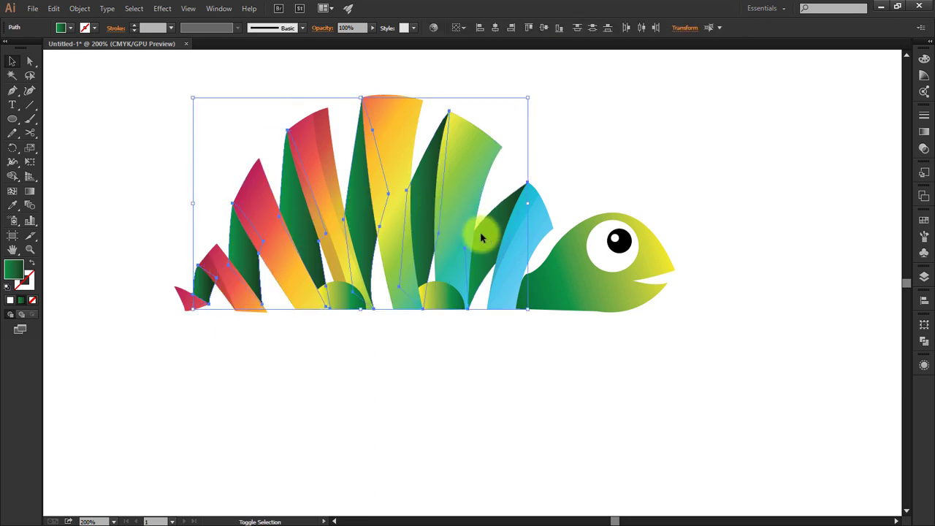
shift+click(424, 294)
Drag one vertical gradient from top to bottom across the selected green fins.
key(g)
drag(391, 220, 411, 135)
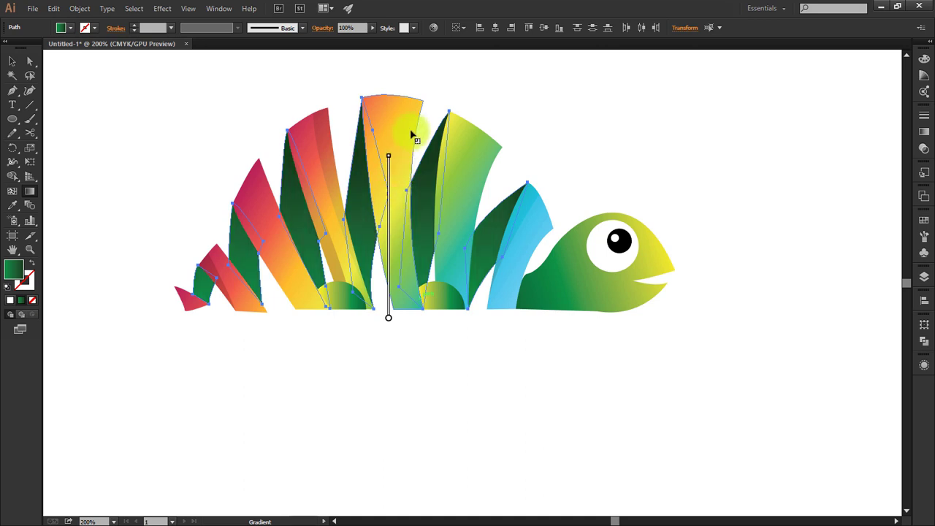
drag(414, 101, 376, 347)
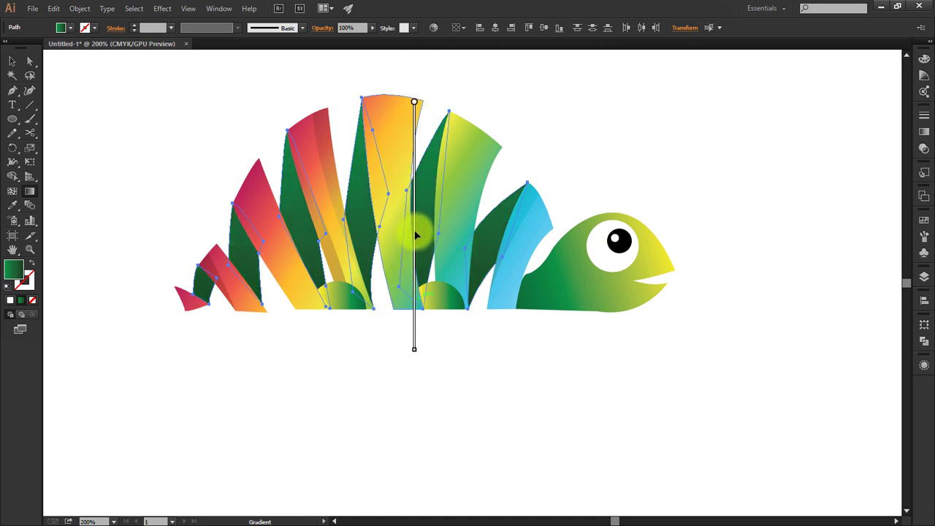
drag(417, 235, 416, 222)
click(11, 60)
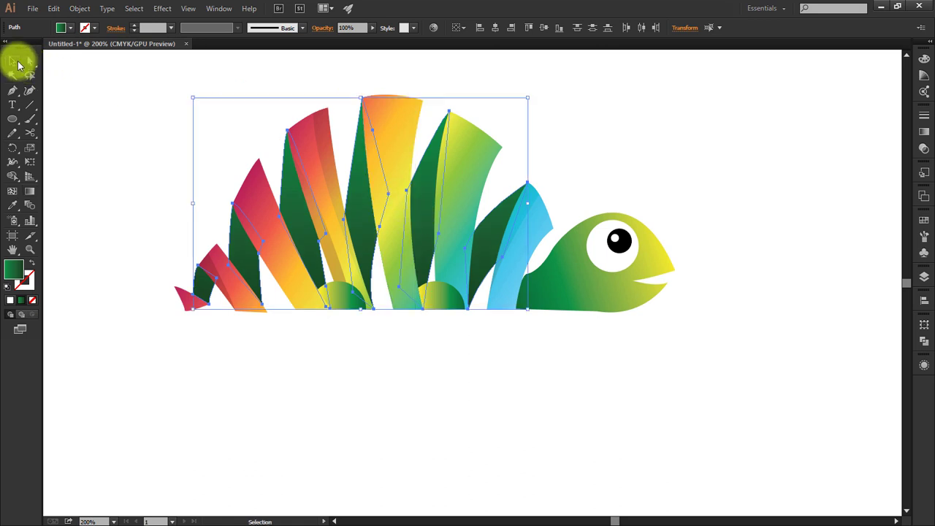
click(280, 146)
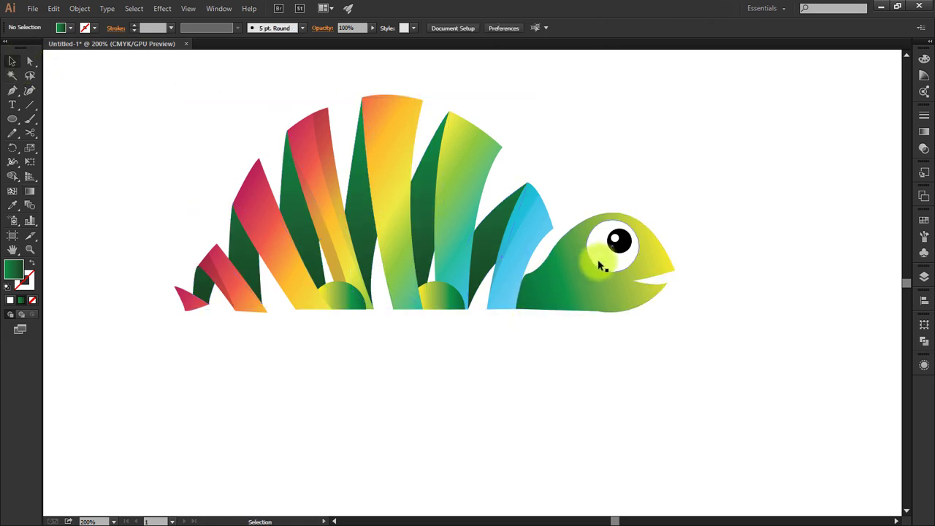
Drag the white 44.667 pt circle to the empty space right of the head.
drag(599, 267, 750, 263)
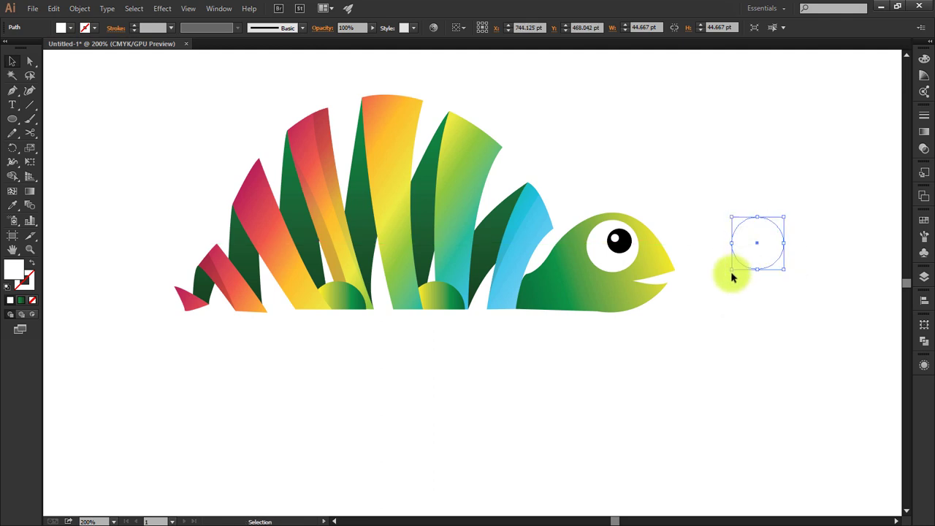
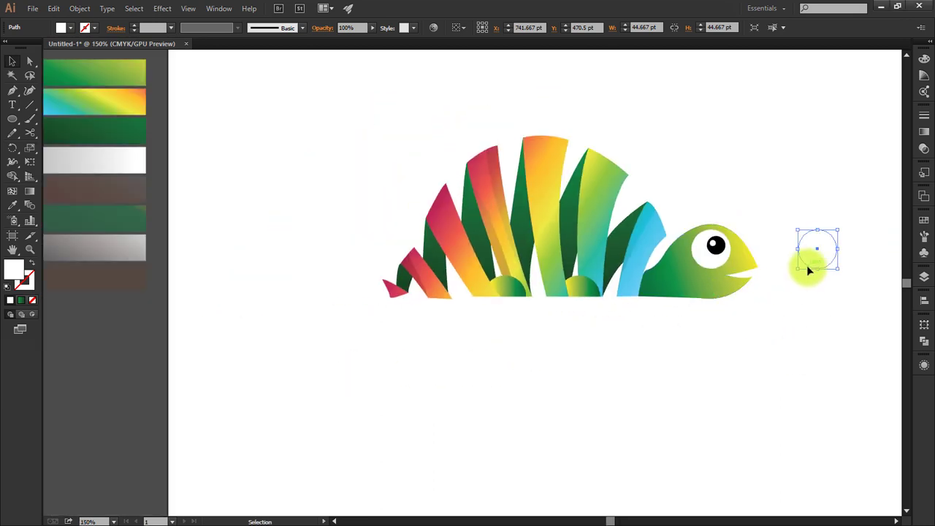
Sample the brown gradient swatch with the Eyedropper.
drag(834, 260, 828, 305)
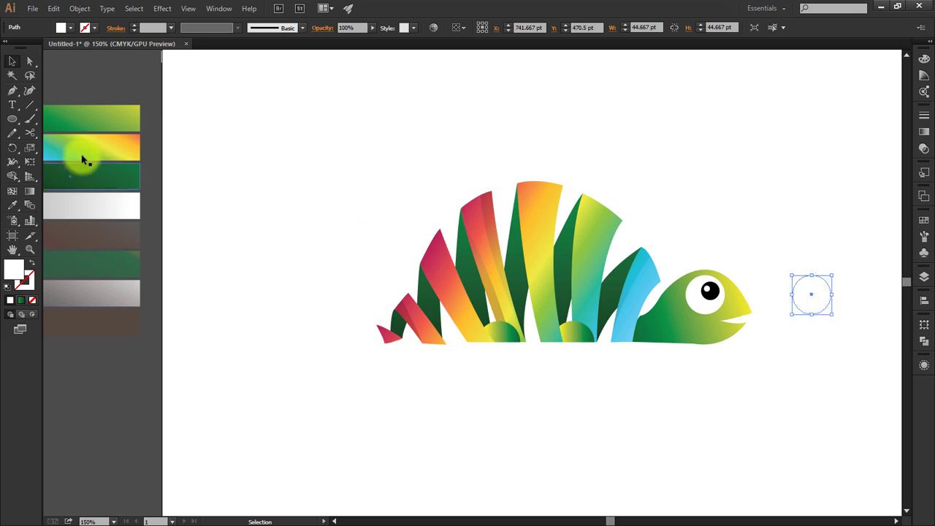
key(i)
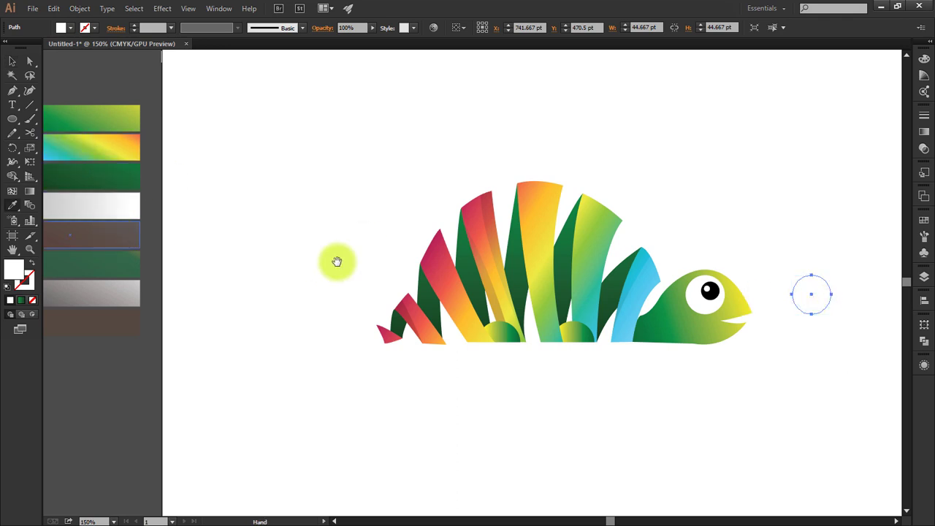
click(129, 220)
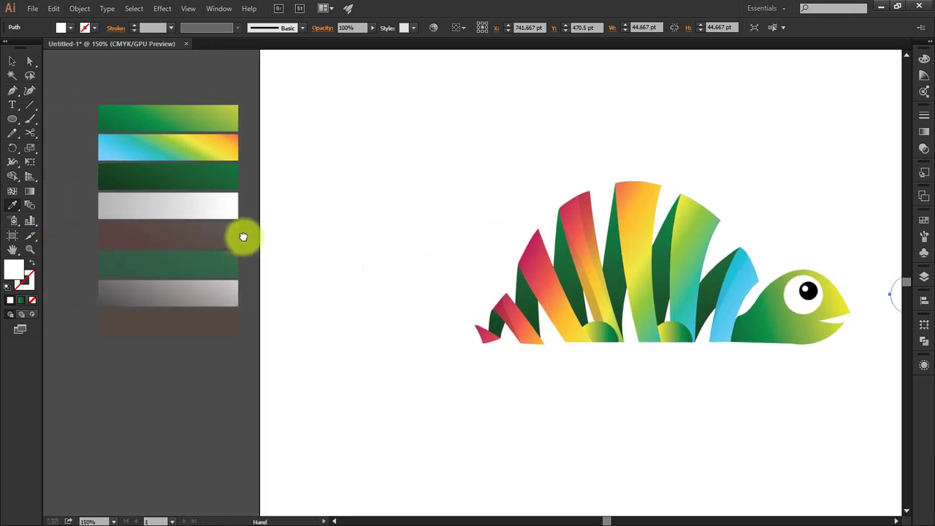
click(172, 235)
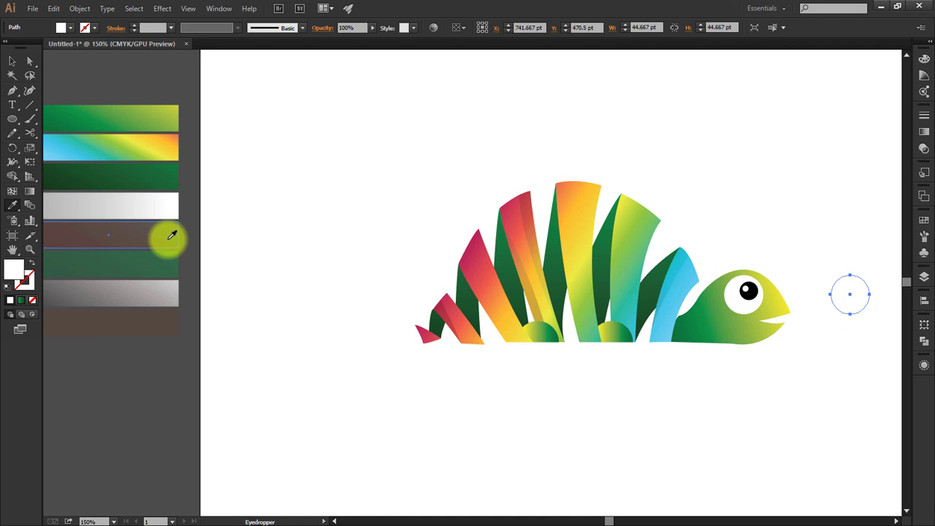
key(v)
Fill the circle beside the head with the top green gradient swatch.
click(848, 294)
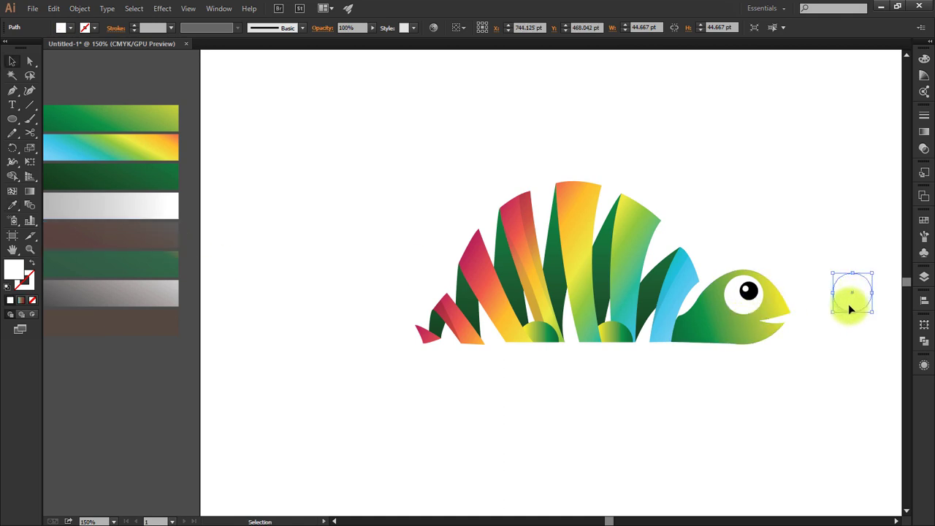
key(i)
click(173, 274)
click(67, 126)
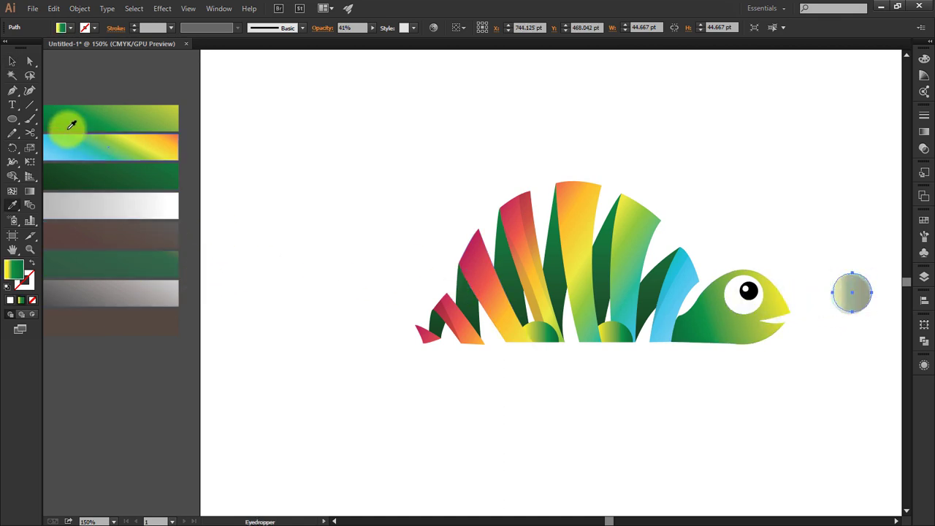
click(11, 61)
click(624, 142)
click(848, 293)
Offset the brown circle, bring it forward over the green one, then zoom in on the head.
right_click(848, 294)
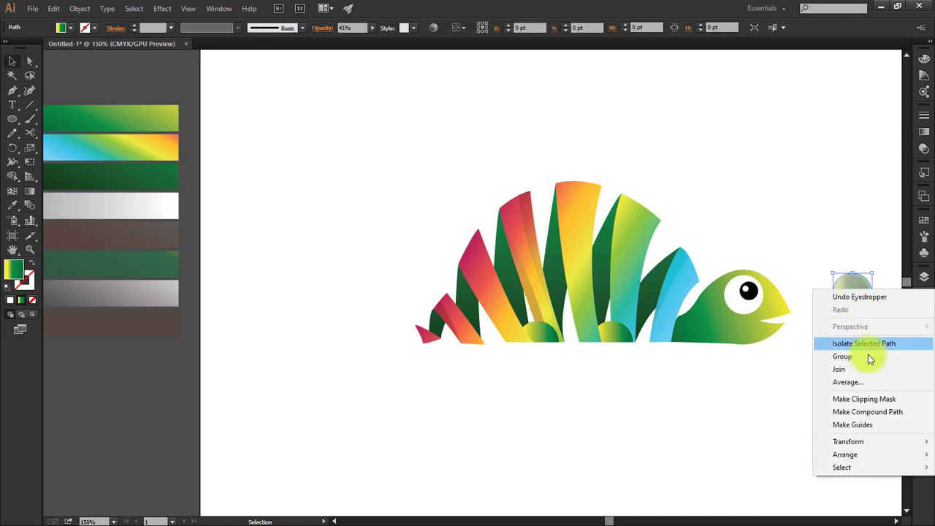
click(787, 453)
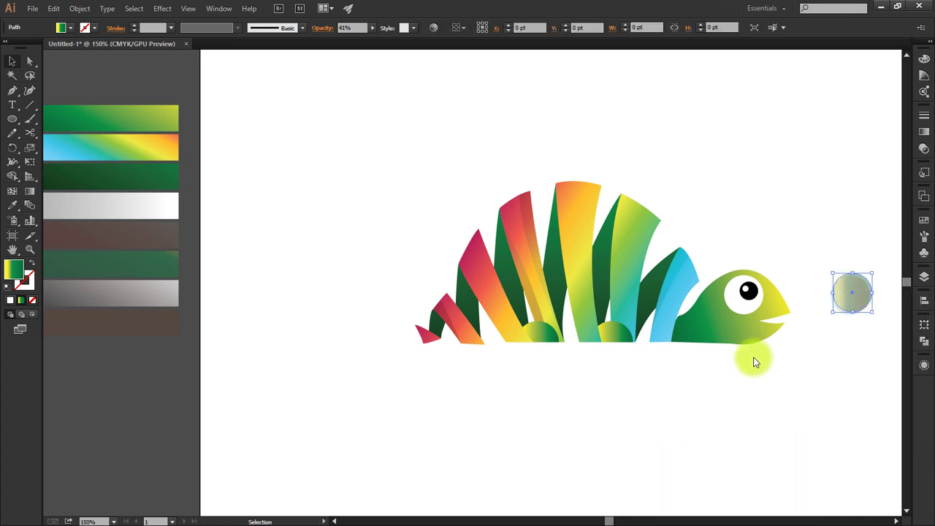
drag(852, 293, 850, 290)
right_click(848, 306)
mouse_move(845, 474)
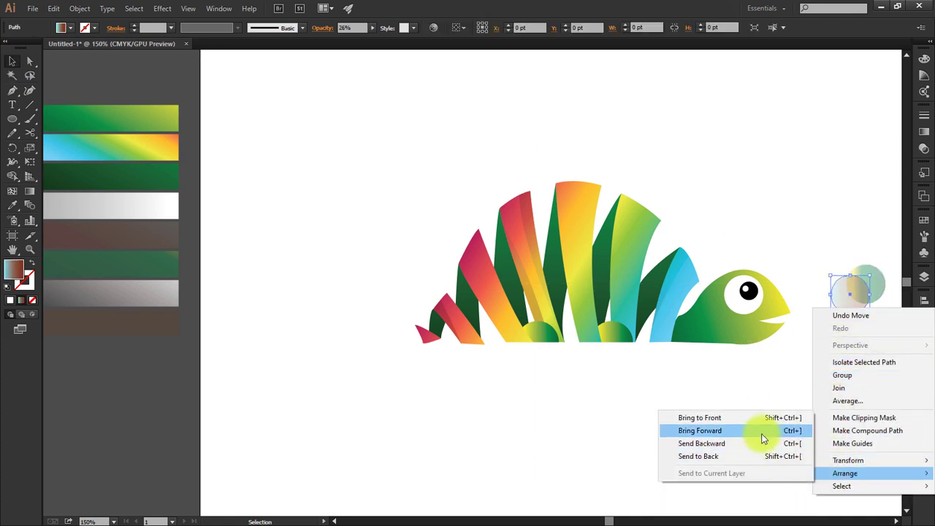
click(764, 416)
click(858, 313)
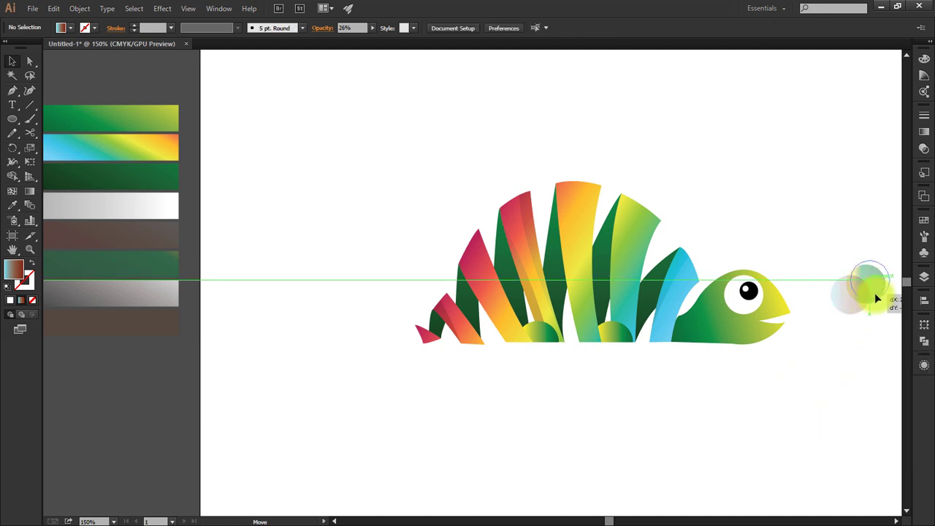
drag(849, 335, 772, 351)
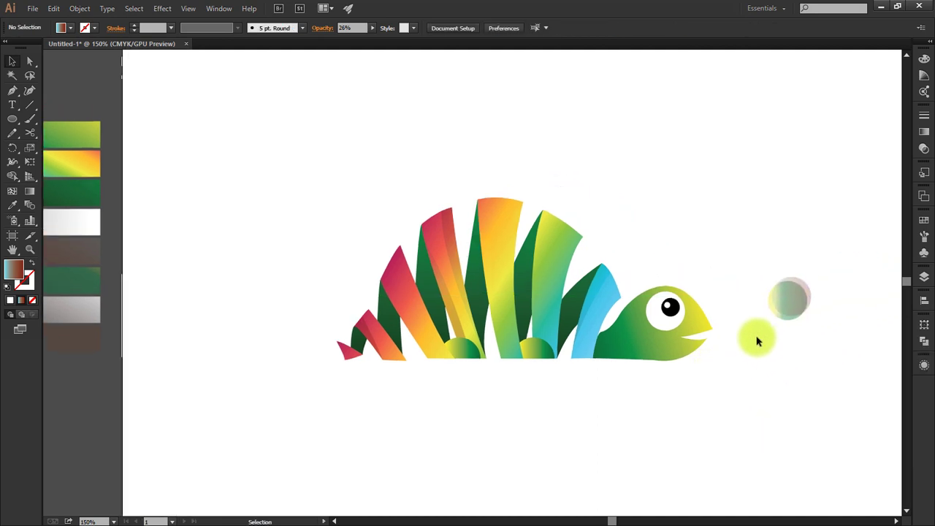
key(ctrl+=)
mouse_move(804, 309)
mouse_down()
mouse_move(590, 313)
mouse_move(619, 302)
mouse_up()
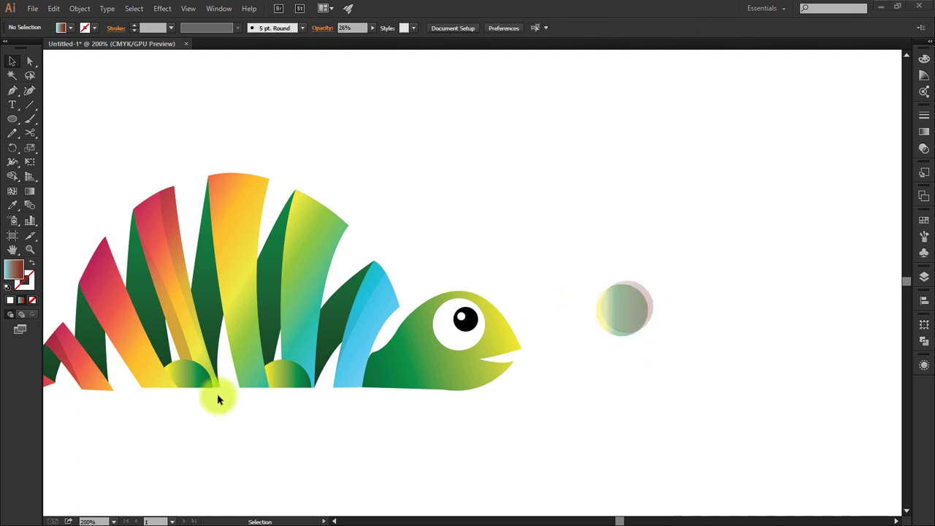
Pull the pinkish circle aside and angle the green circle's gradient diagonally.
drag(621, 328, 679, 331)
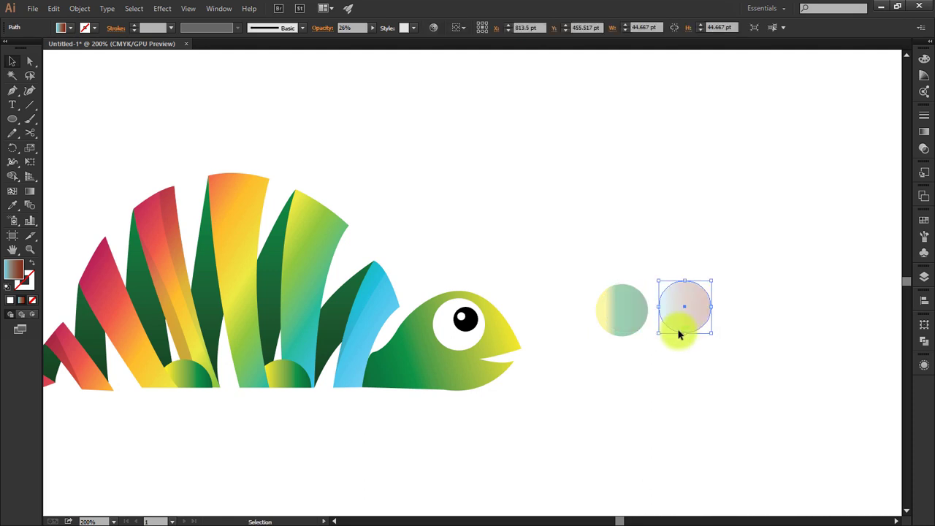
key(g)
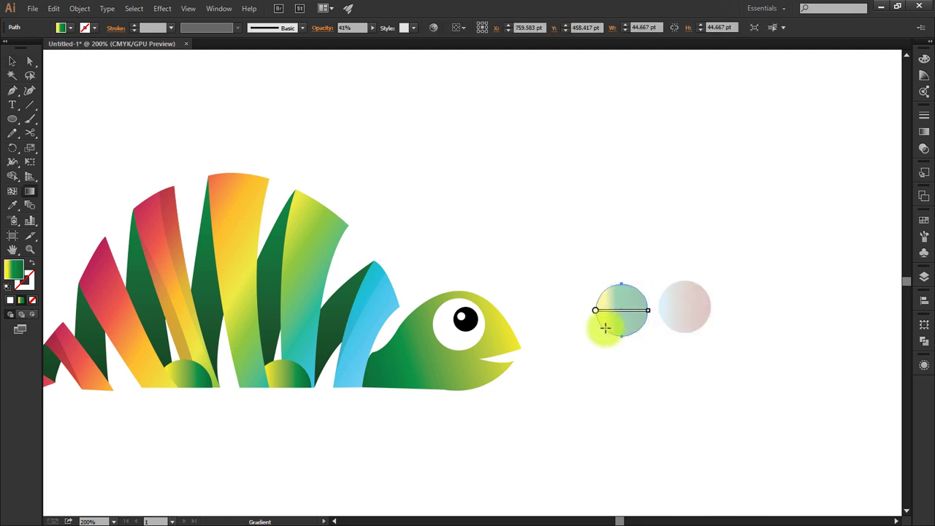
drag(605, 328, 637, 274)
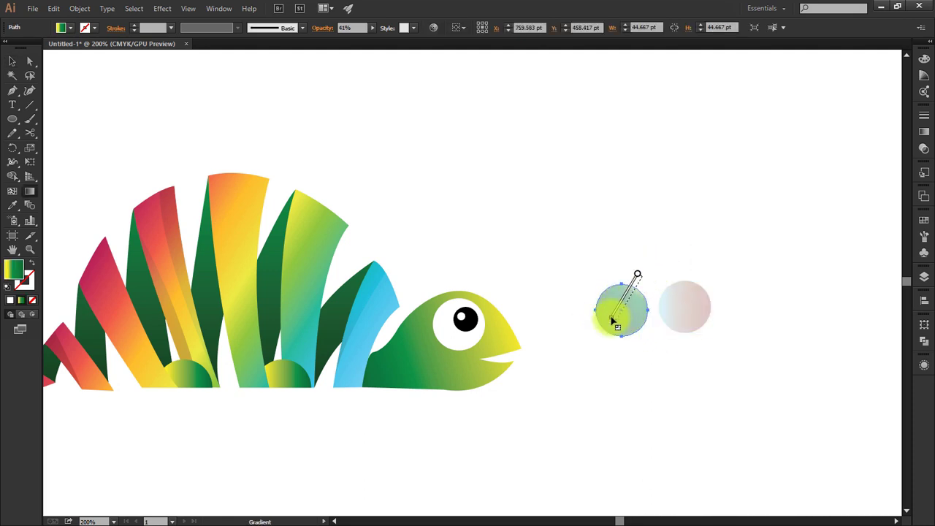
Move the pinkish circle back over the green one and redraw a longer right-to-left gradient.
key(v)
click(683, 312)
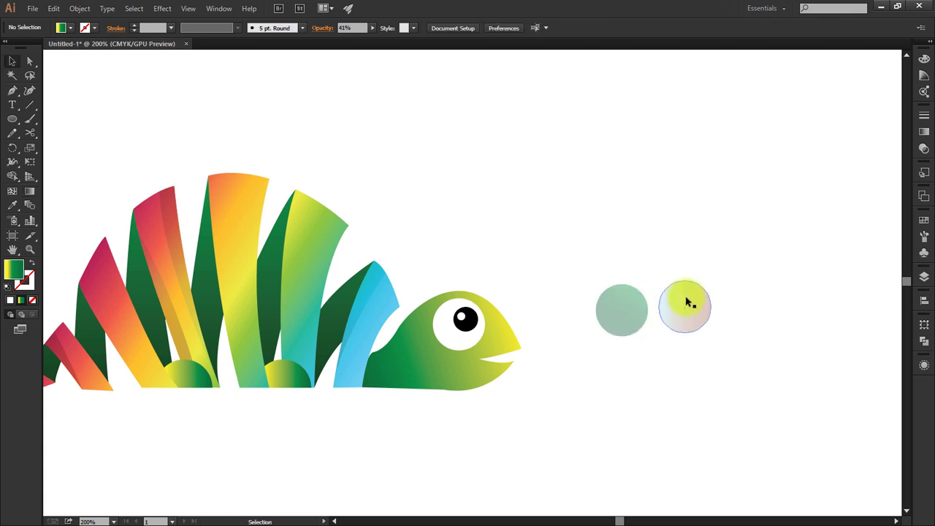
mouse_move(683, 311)
mouse_down()
mouse_move(626, 317)
mouse_move(641, 319)
mouse_up()
key(g)
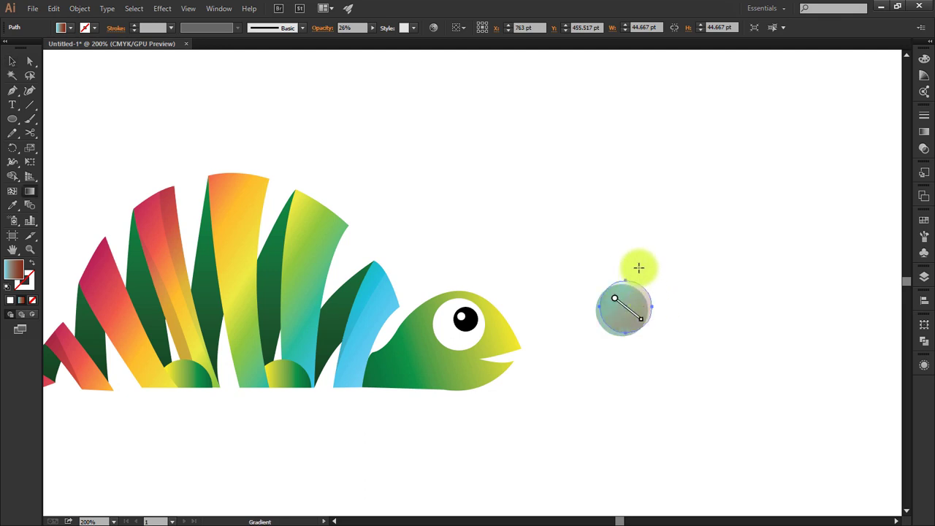
drag(700, 292, 585, 317)
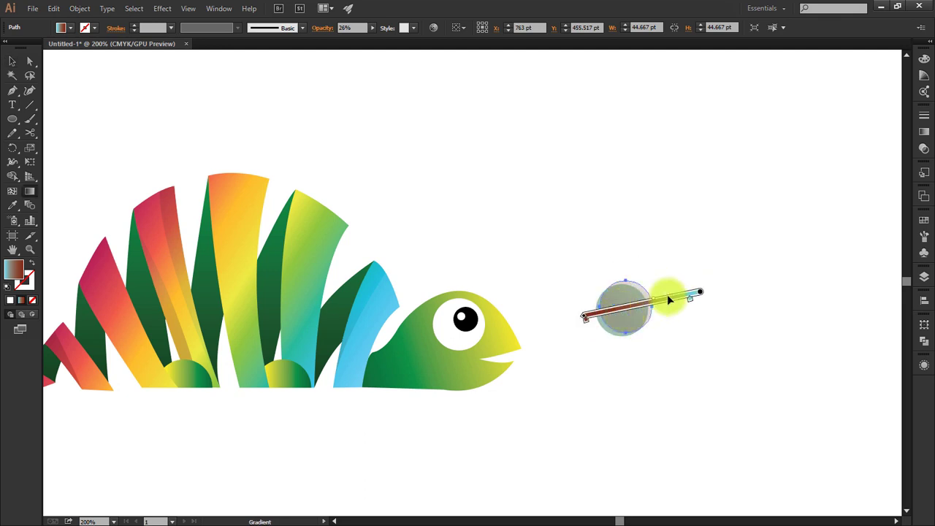
drag(656, 300, 538, 327)
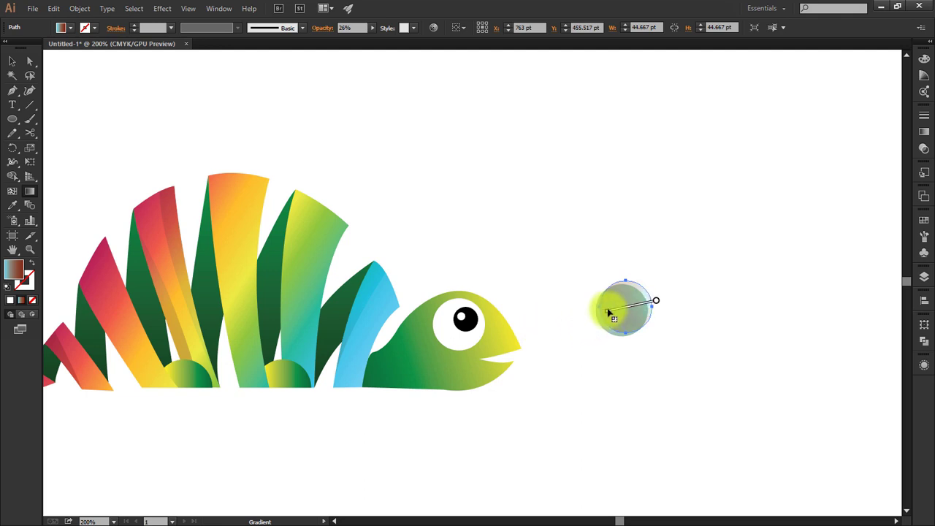
click(13, 61)
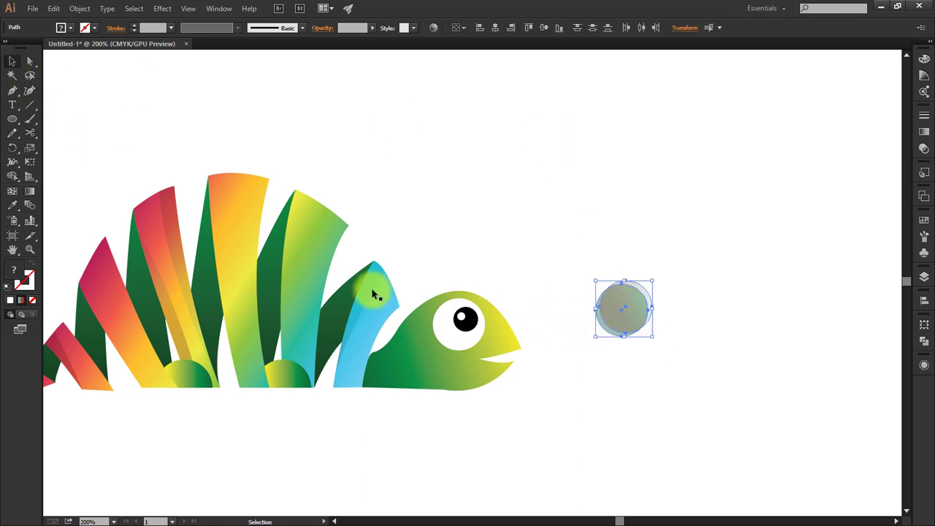
click(12, 176)
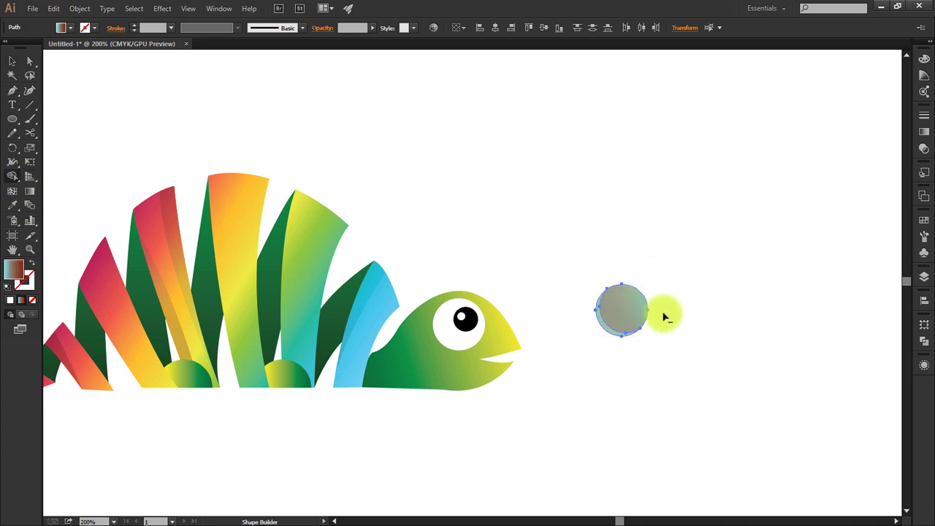
Copy the chameleon's eye over onto the grey-green shadow circle and adjust its position.
key(v)
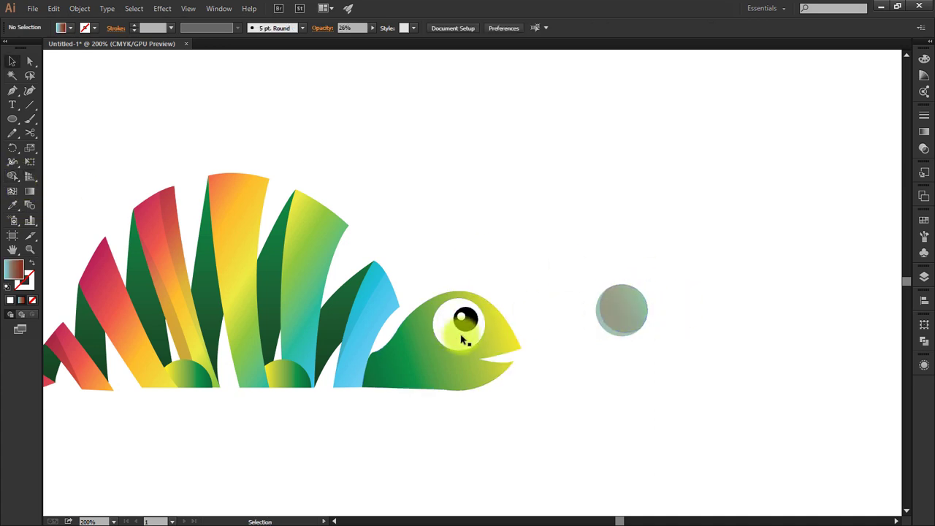
click(466, 330)
mouse_move(466, 330)
mouse_down()
mouse_move(649, 311)
mouse_move(637, 316)
mouse_up()
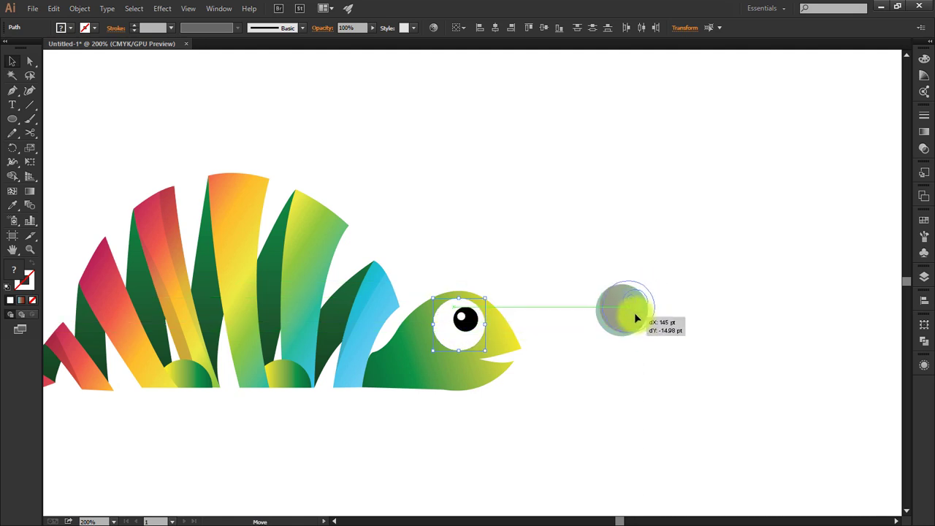
drag(636, 314, 634, 326)
click(611, 330)
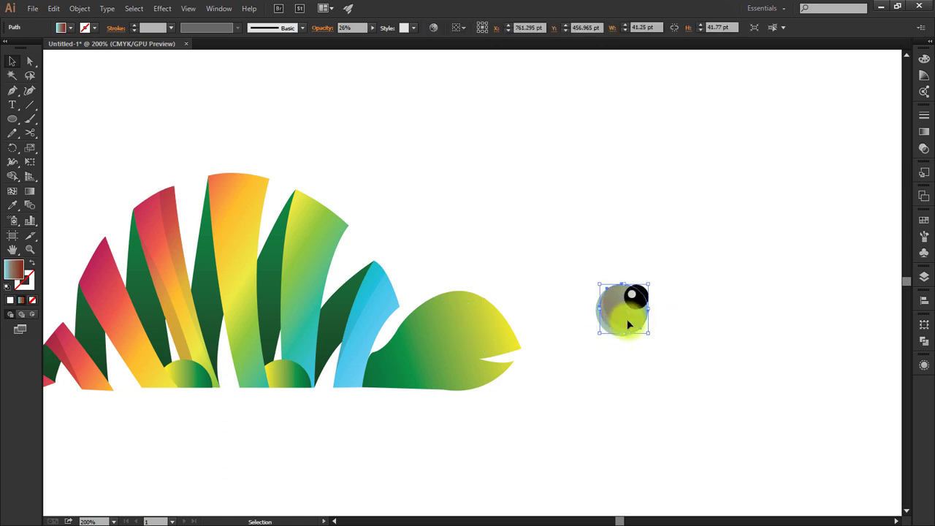
click(604, 331)
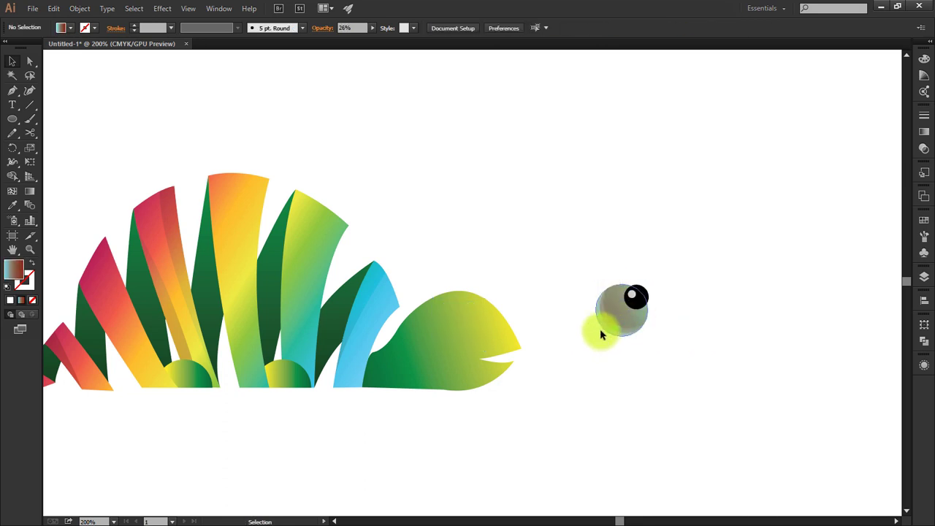
mouse_move(603, 337)
mouse_down()
mouse_move(603, 326)
mouse_move(585, 331)
mouse_up()
drag(608, 267, 637, 317)
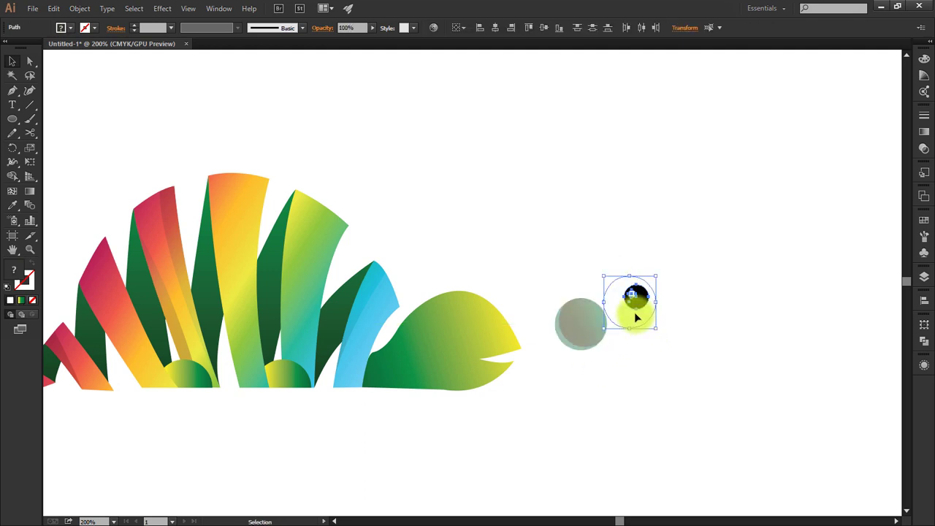
Bring the eye to front of its shadow and move both onto the head.
right_click(637, 316)
click(793, 411)
mouse_move(671, 265)
mouse_down()
mouse_move(631, 319)
mouse_move(596, 340)
mouse_move(460, 341)
mouse_up()
click(575, 342)
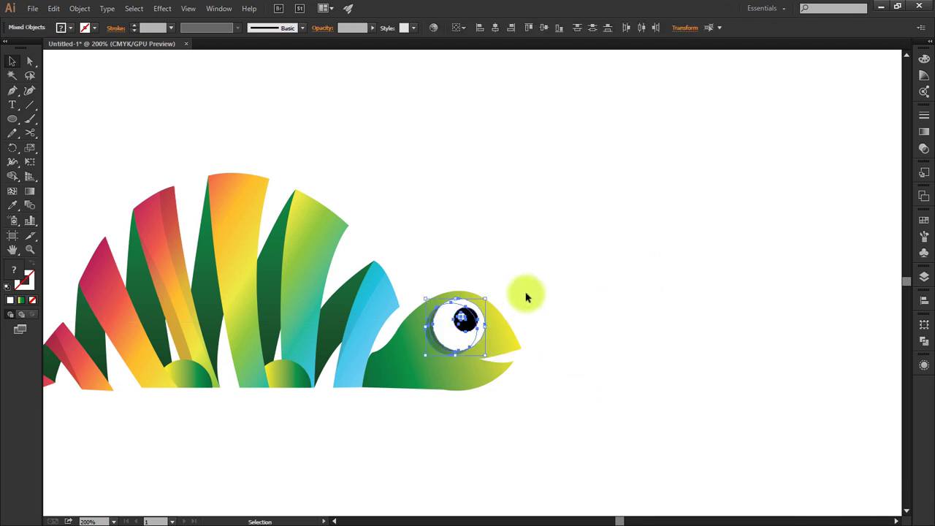
key(ctrl+shift+a)
Zoom in, nudge the eye right, and reposition its shadow below the eye.
scroll(529, 296, up, 1)
scroll(528, 294, up, 1)
scroll(534, 263, up, 1)
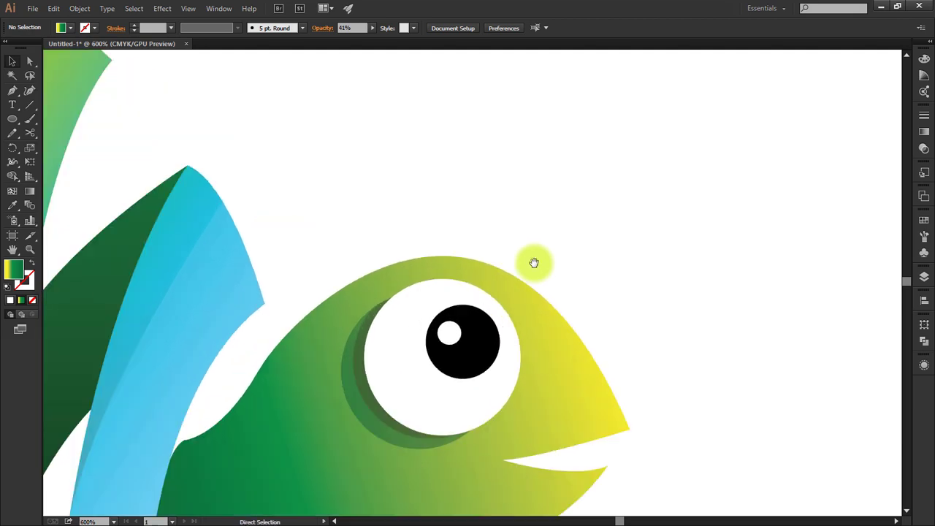
scroll(534, 260, up, 1)
drag(463, 361, 487, 353)
click(377, 387)
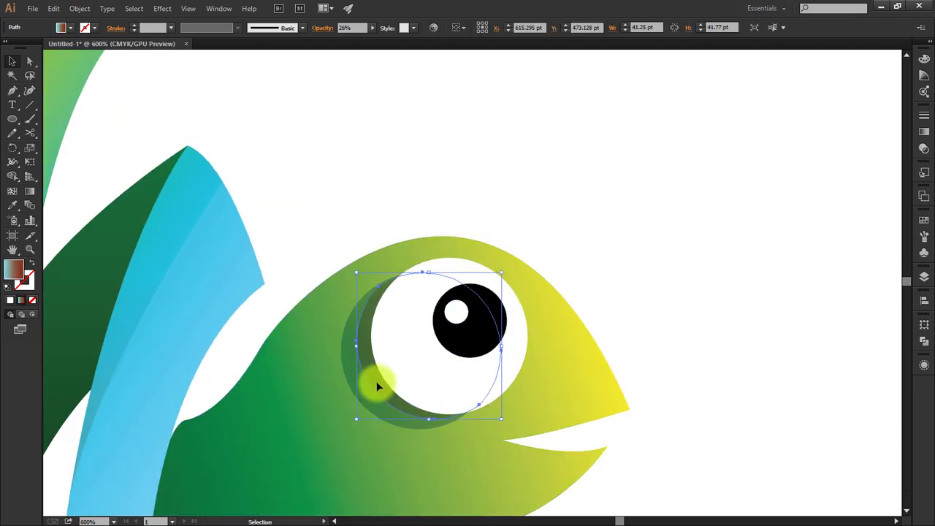
mouse_move(383, 396)
mouse_down()
mouse_move(382, 414)
mouse_move(392, 418)
mouse_move(376, 418)
mouse_move(384, 402)
mouse_up()
click(618, 289)
click(369, 396)
Set the larger translucent shadow circle just below-left of the white eyeball.
click(374, 417)
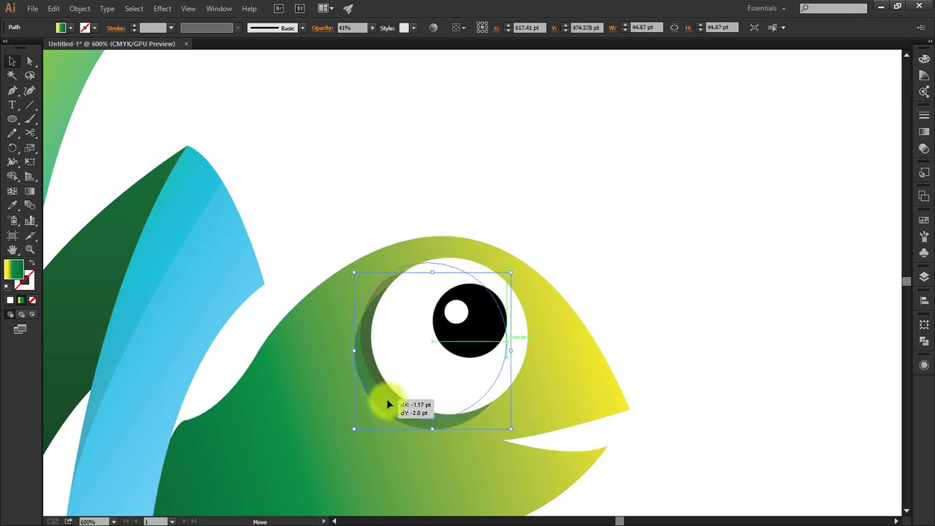
click(674, 317)
click(376, 383)
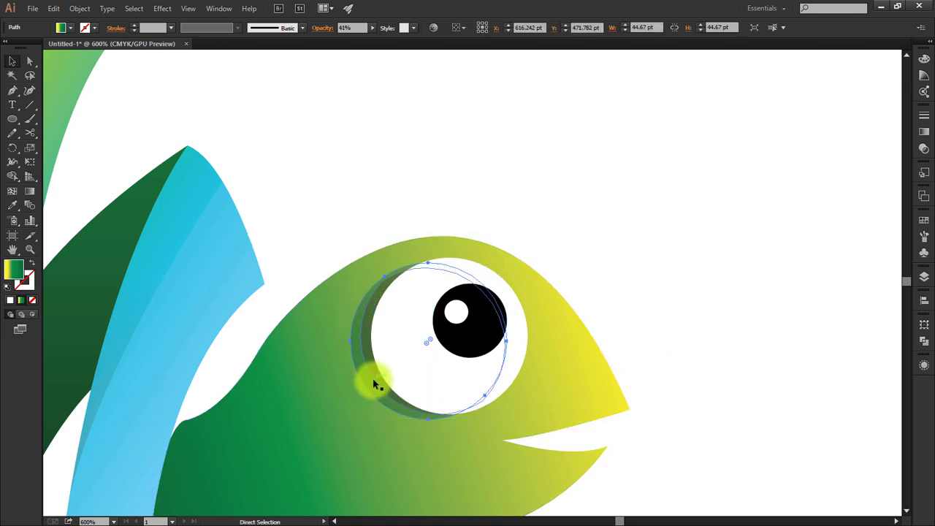
click(374, 382)
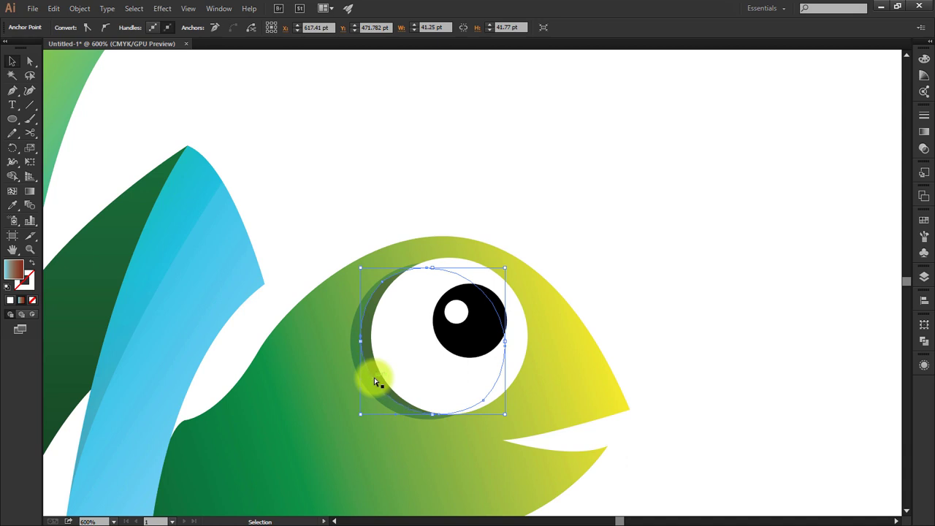
click(14, 63)
click(376, 373)
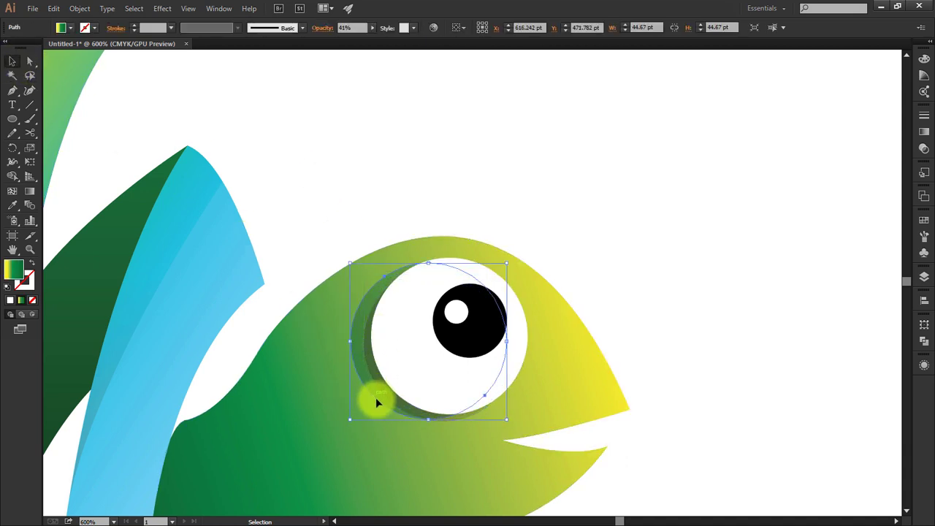
click(377, 399)
Nudge the head and eye together slightly left.
click(407, 226)
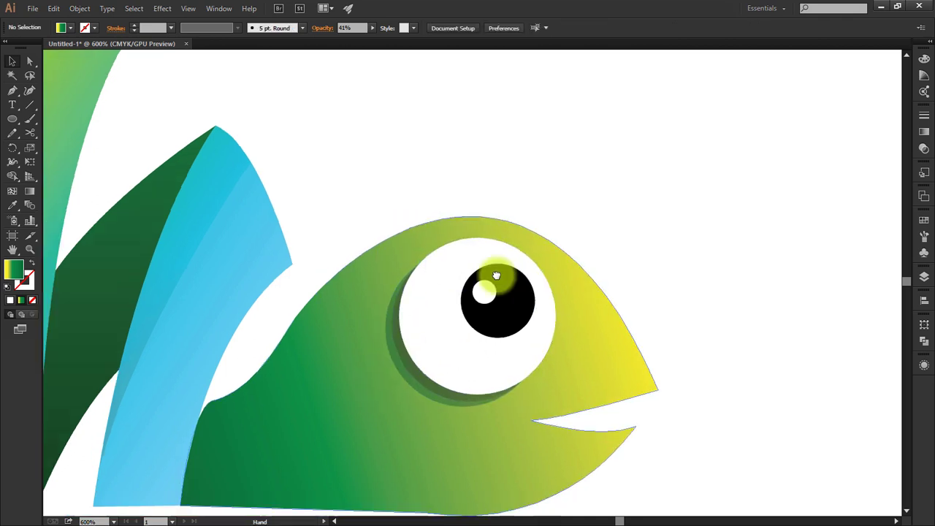
drag(350, 392, 551, 239)
click(449, 271)
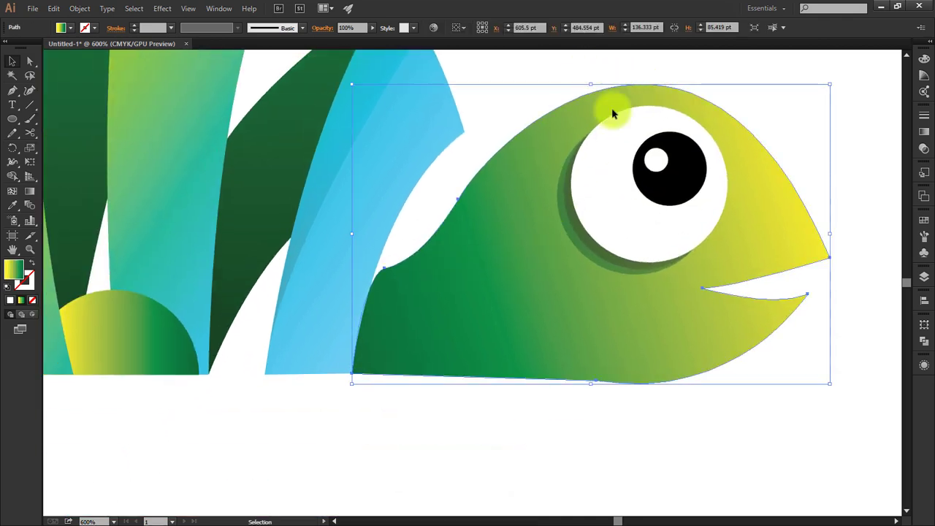
shift+click(674, 214)
key(Left)
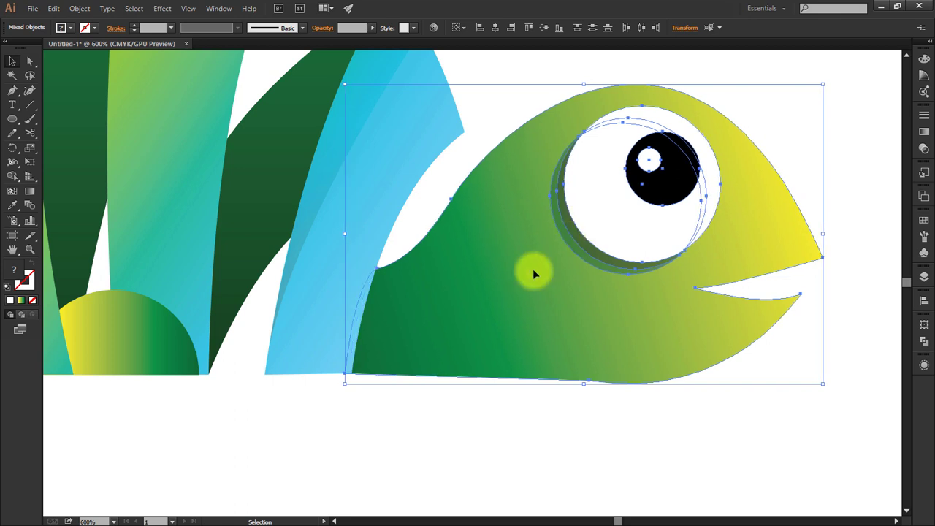
click(426, 219)
Draw a closed curved neck-shadow shape at the back of the head with the Pen tool.
key(p)
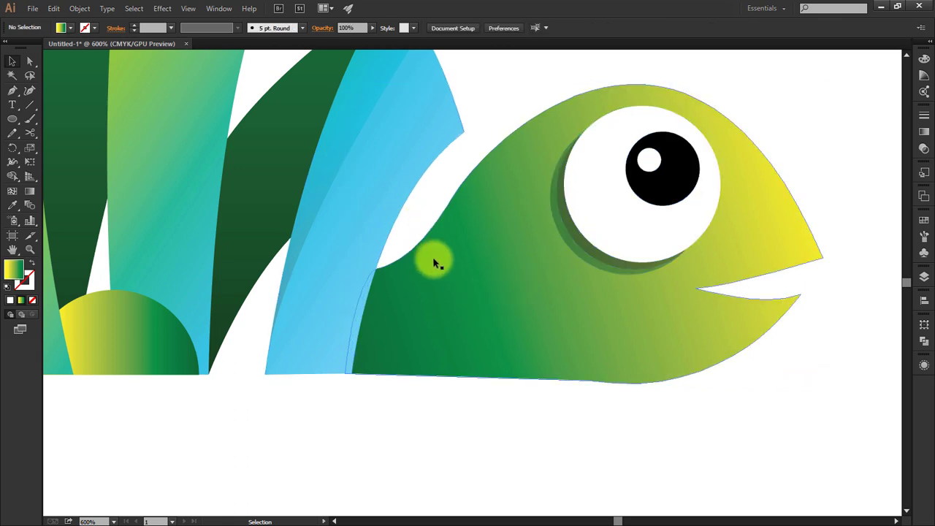
click(414, 243)
drag(523, 396, 562, 403)
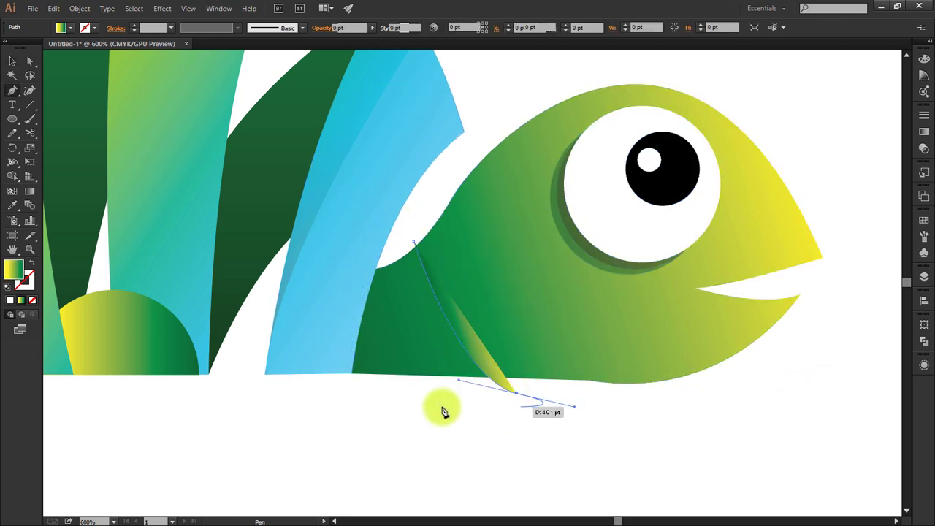
click(329, 413)
click(340, 327)
drag(348, 269, 401, 255)
click(413, 244)
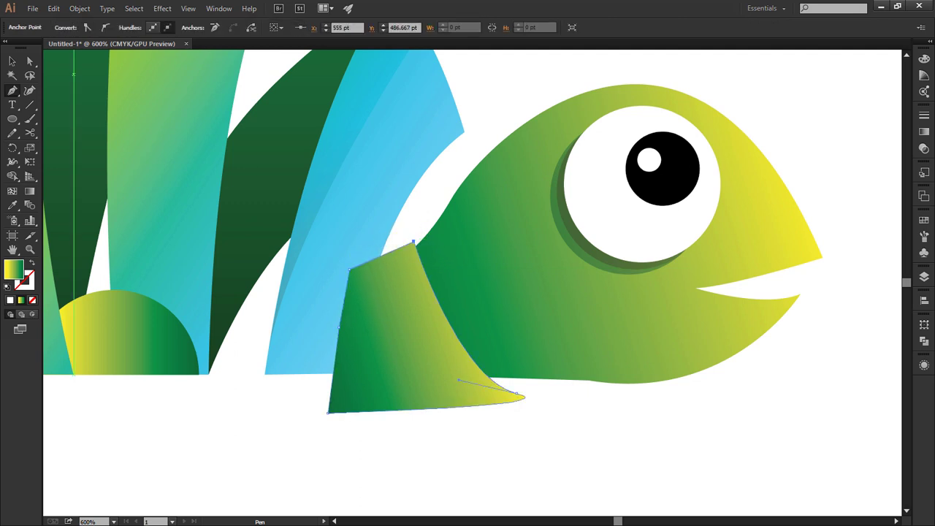
Trim away the part of the neck shape sticking out below the head with Shape Builder.
click(13, 64)
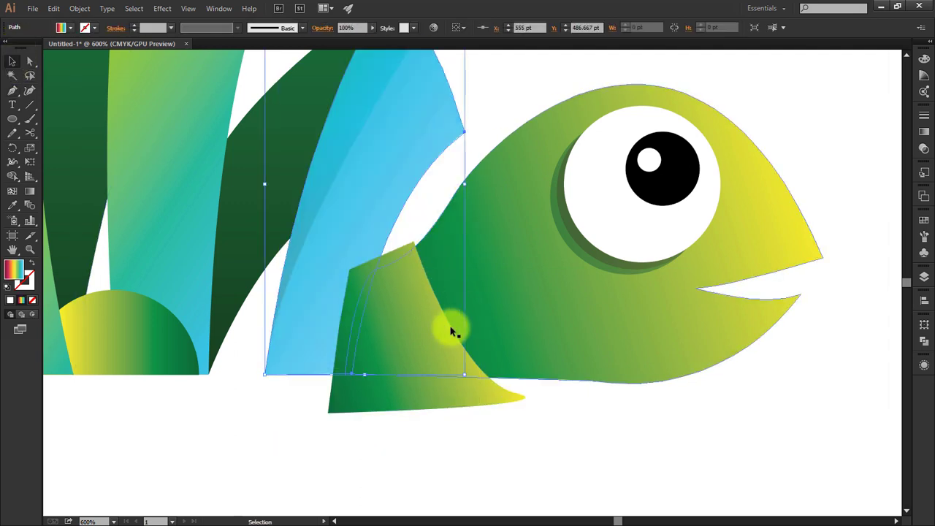
drag(453, 450, 483, 334)
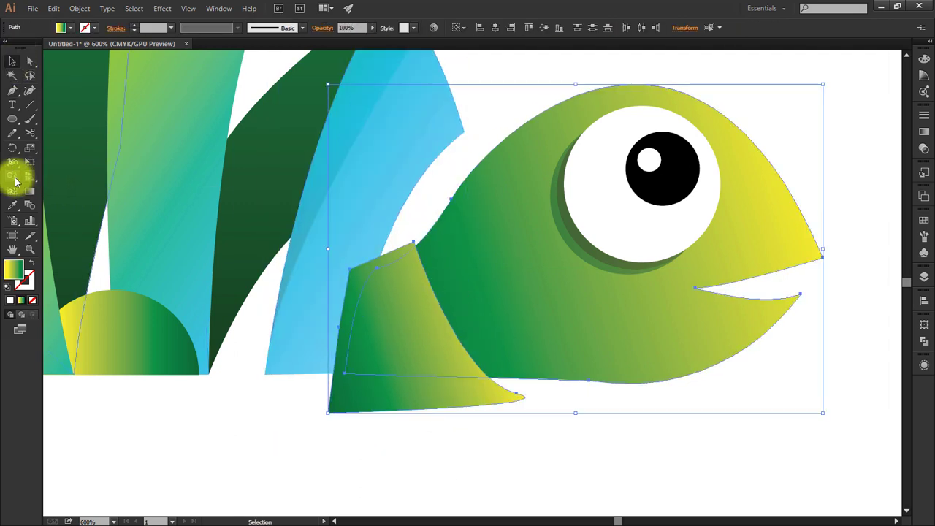
click(12, 176)
alt+click(387, 257)
key(v)
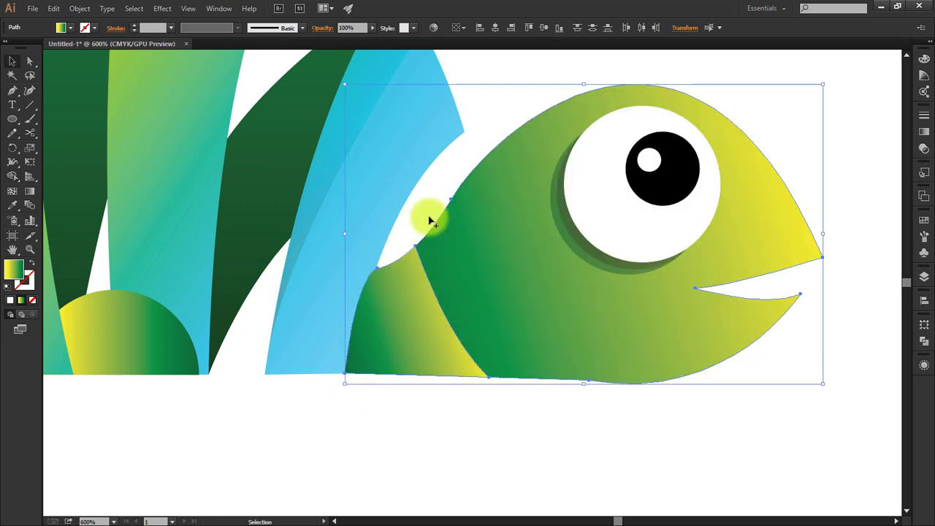
click(429, 213)
click(391, 314)
Copy the eye shadow's 26% opacity fill onto the neck shape, then zoom out.
key(i)
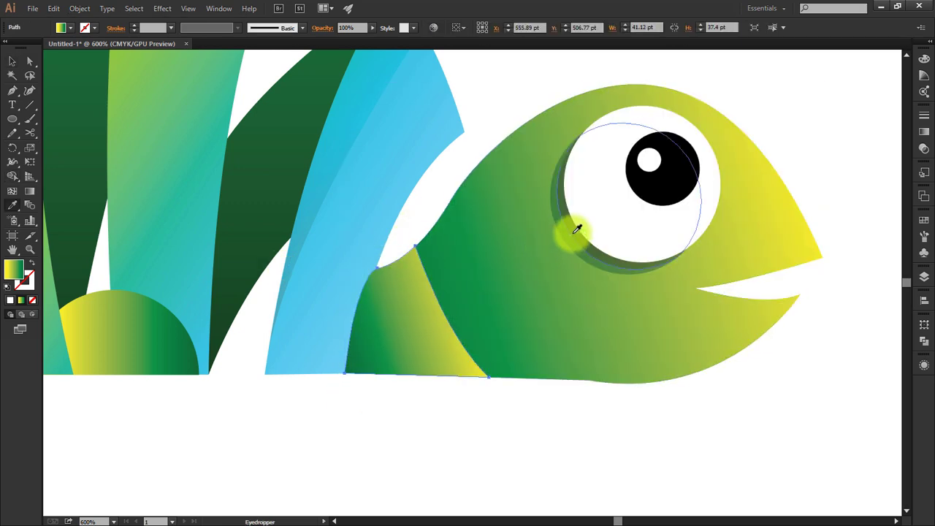
click(577, 229)
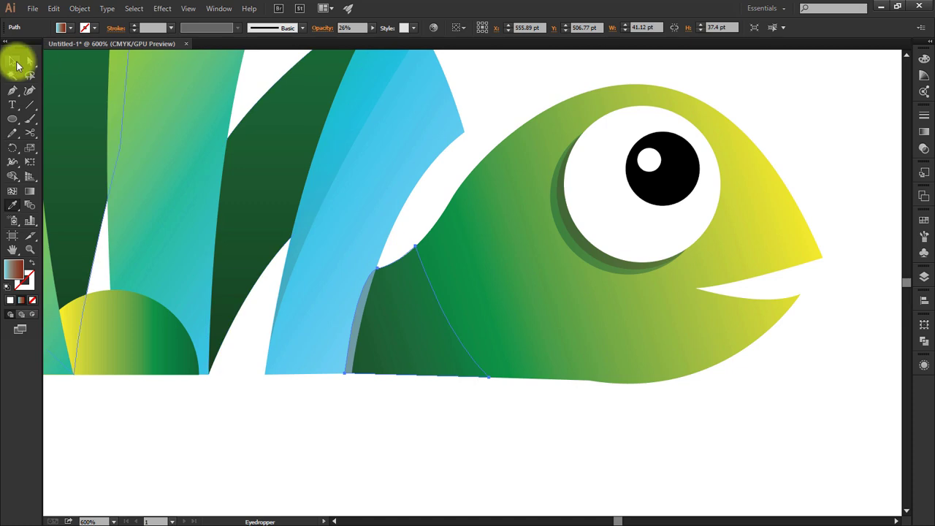
click(16, 66)
key(ctrl+minus)
key(a)
key(ctrl+minus)
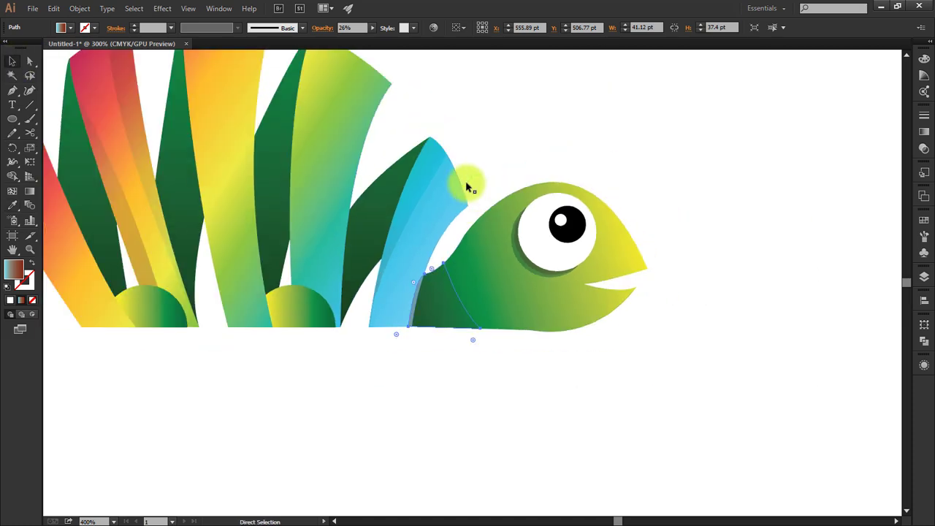
key(v)
key(ctrl+minus)
drag(95, 357, 423, 159)
Bring the striped back pieces in front of the neck shadow.
right_click(451, 292)
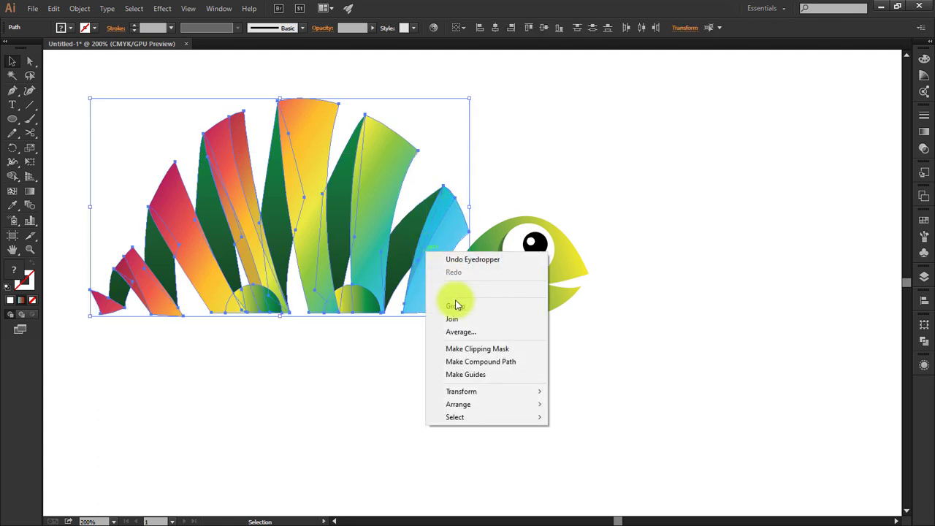
click(357, 410)
drag(80, 364, 400, 91)
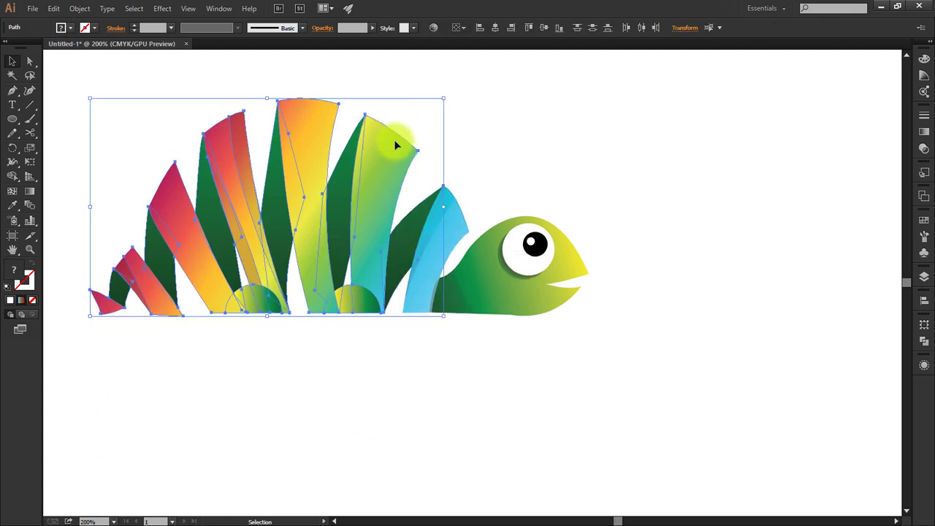
right_click(448, 248)
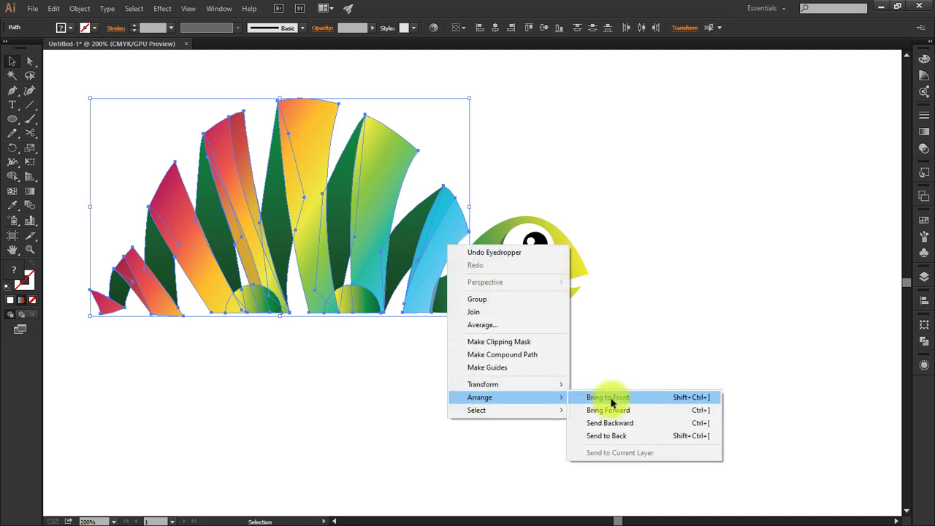
click(613, 399)
click(397, 404)
Angle the neck shadow's gradient upward with the Gradient tool.
click(444, 312)
key(g)
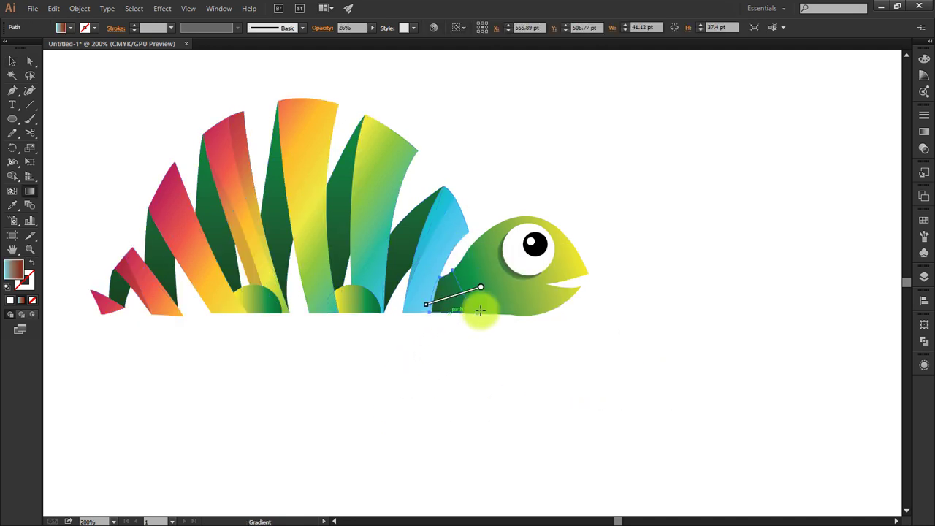
drag(449, 296, 484, 312)
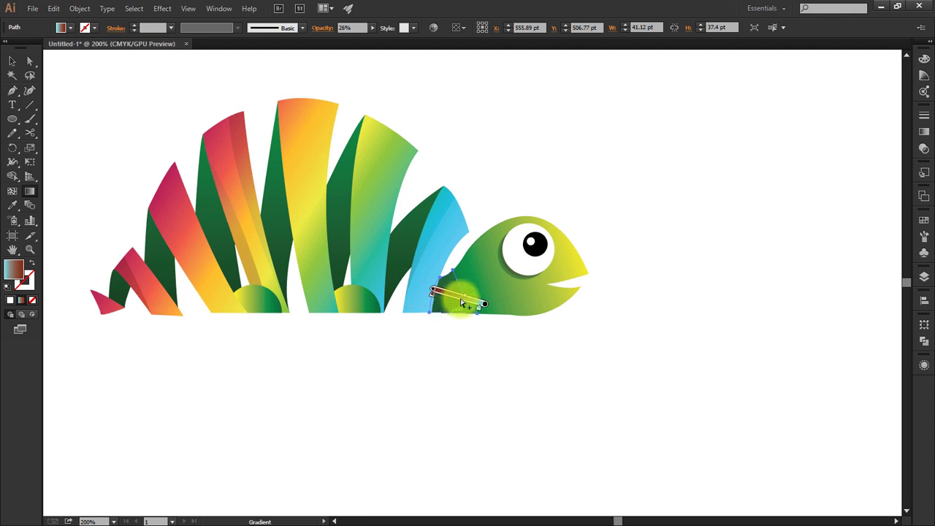
click(13, 62)
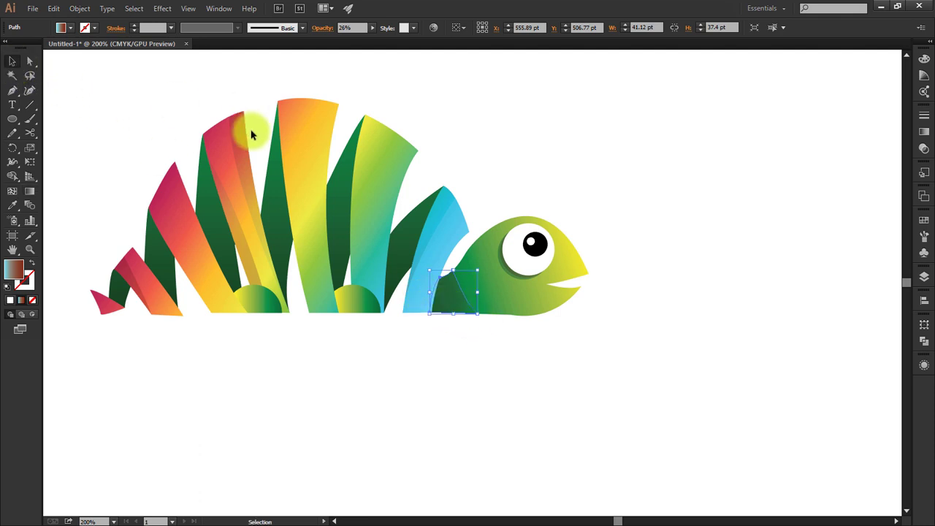
click(476, 354)
Zoom in and move the neck shadow slightly left to line up with the head.
click(462, 312)
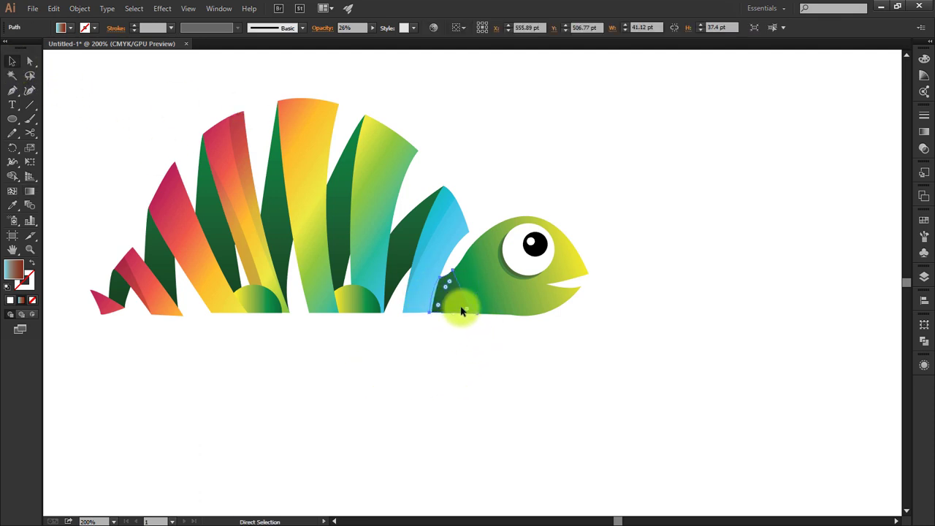
key(ctrl+equal)
key(ctrl+equal)
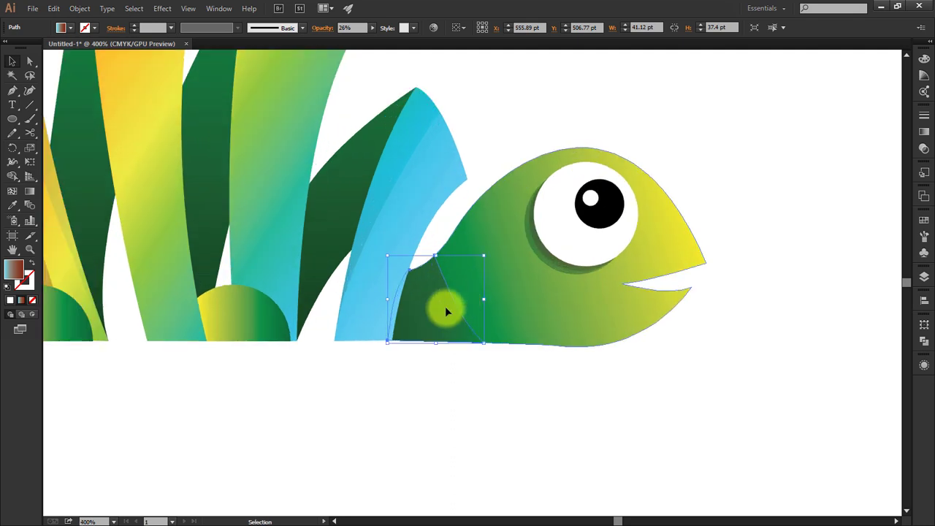
mouse_move(465, 307)
mouse_down()
mouse_move(429, 315)
mouse_move(438, 321)
mouse_up()
click(388, 421)
Fill the neck shadow with the dark-green gradient swatch.
key(ctrl+0)
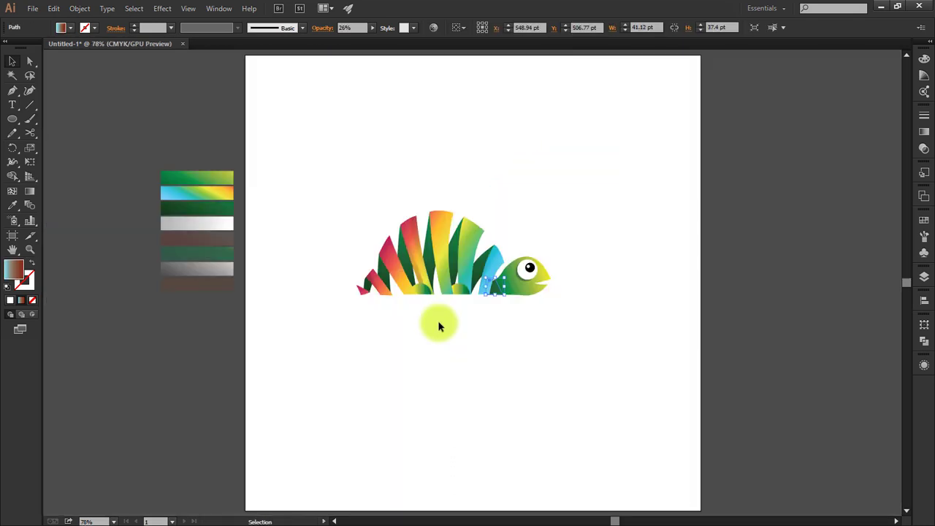
key(i)
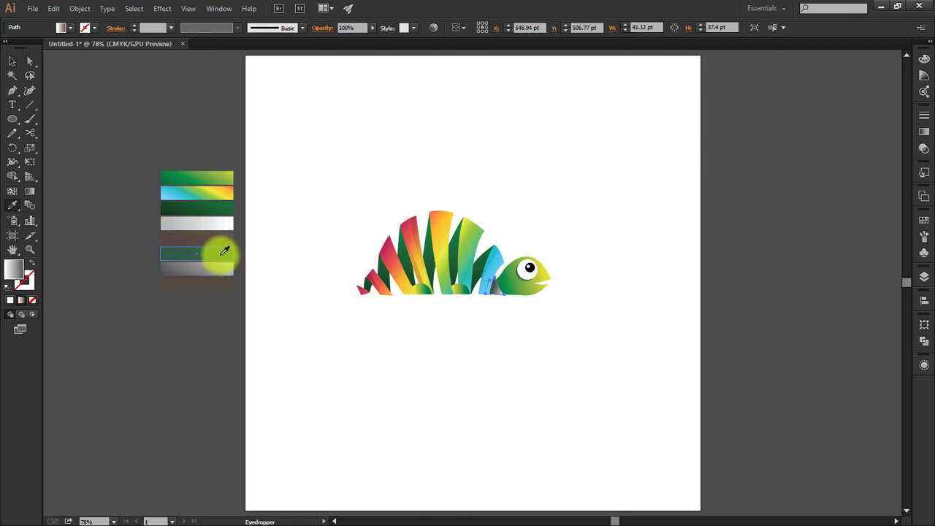
click(224, 251)
click(11, 61)
click(550, 256)
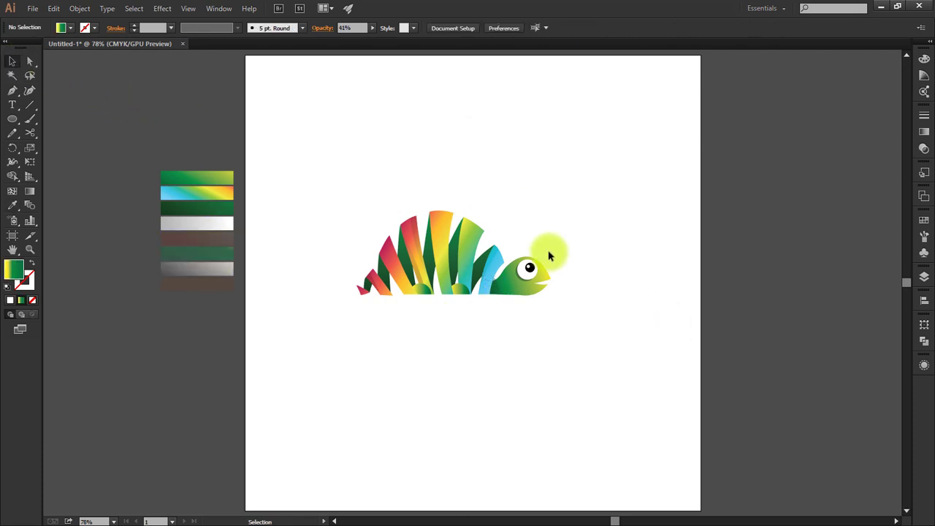
Select the neck and head paths, zoom in, and trim with Shape Builder to merge the patch.
drag(575, 202, 386, 343)
key(a)
key(ctrl+plus)
key(ctrl+plus)
key(ctrl+plus)
key(ctrl+plus)
key(ctrl+plus)
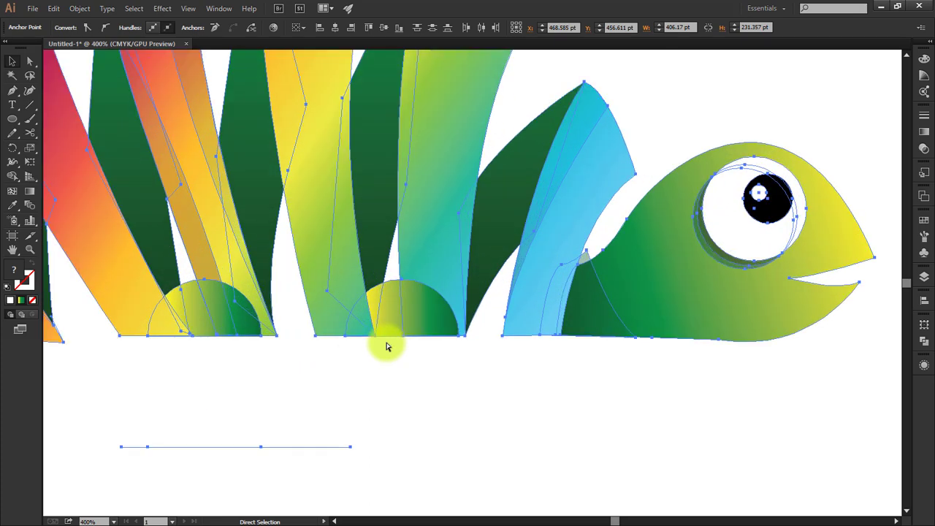
drag(539, 353, 456, 412)
click(12, 176)
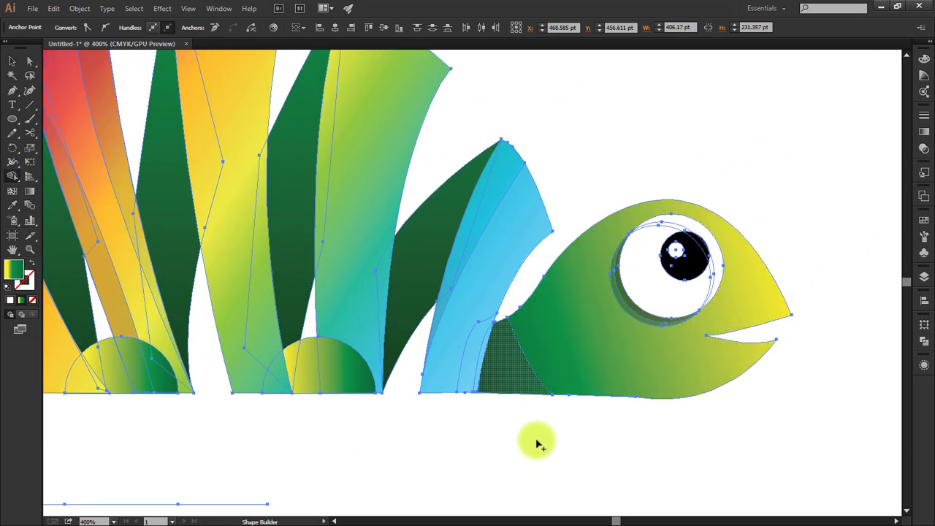
key(ctrl+shift+a)
key(v)
key(ctrl+0)
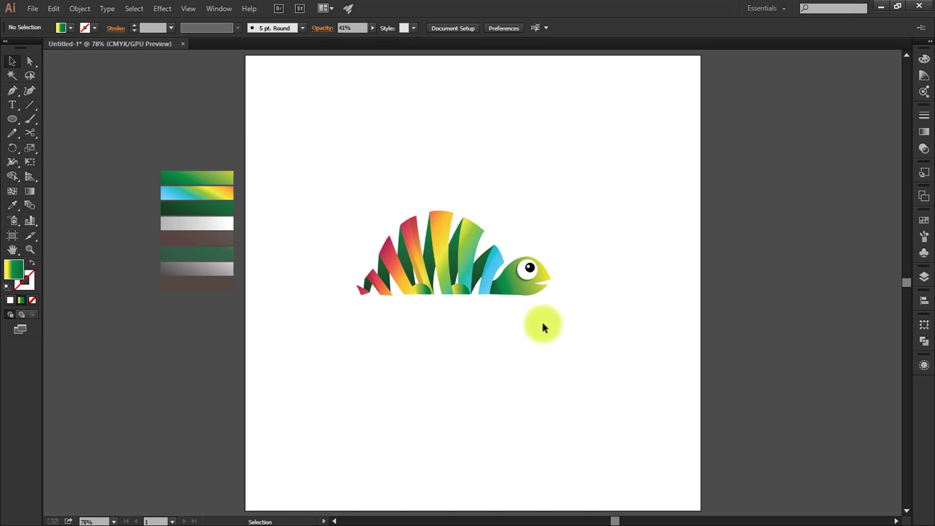
drag(570, 314, 330, 387)
Duplicate both green feet below the chameleon and colour the copies with the brown swatch.
scroll(428, 296, up, 2)
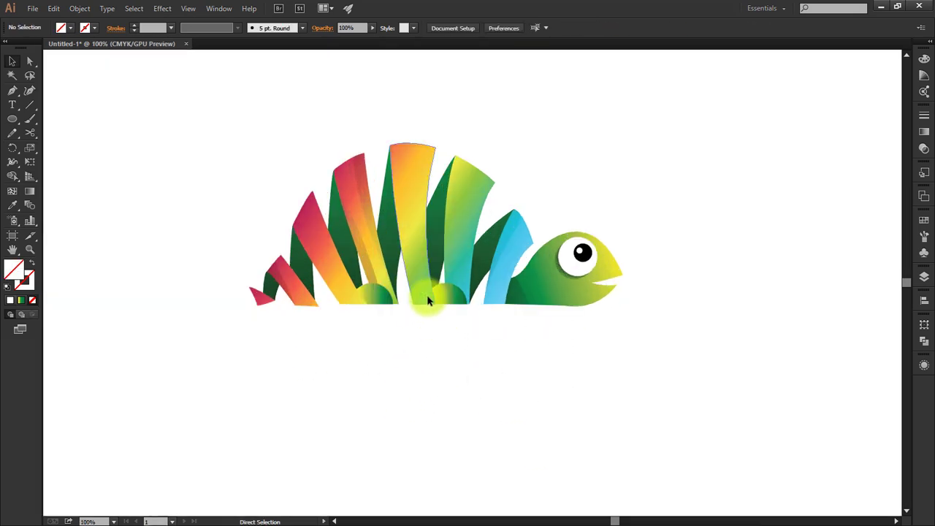
scroll(428, 295, up, 1)
scroll(429, 296, up, 1)
scroll(404, 361, up, 1)
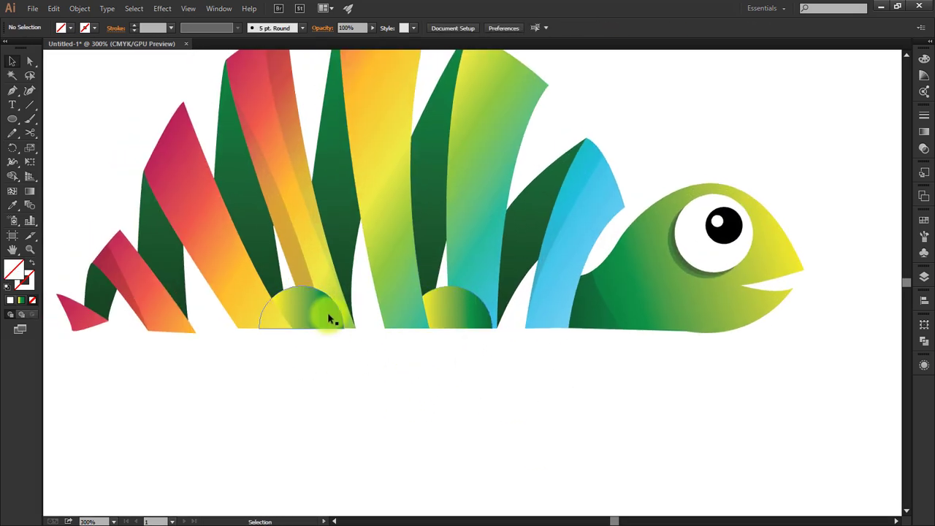
click(328, 312)
shift+click(429, 319)
drag(453, 322, 453, 383)
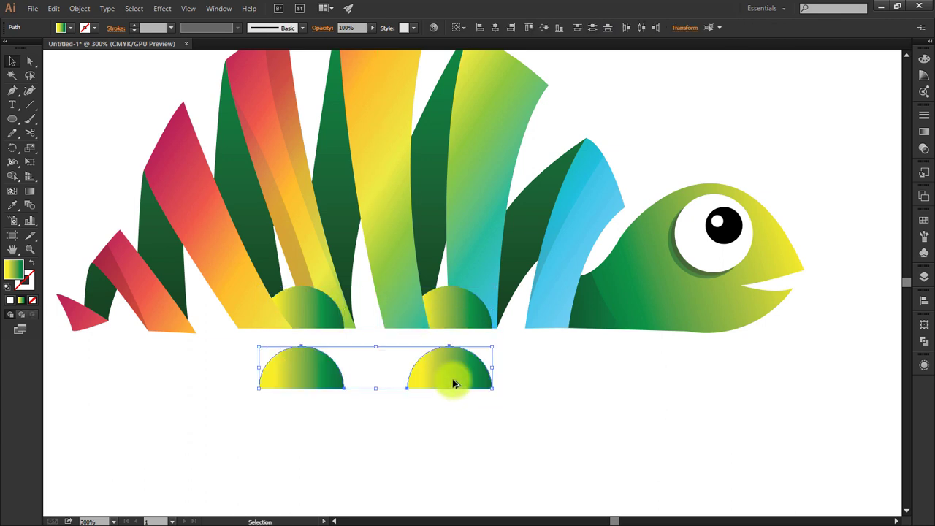
key(ctrl+0)
key(i)
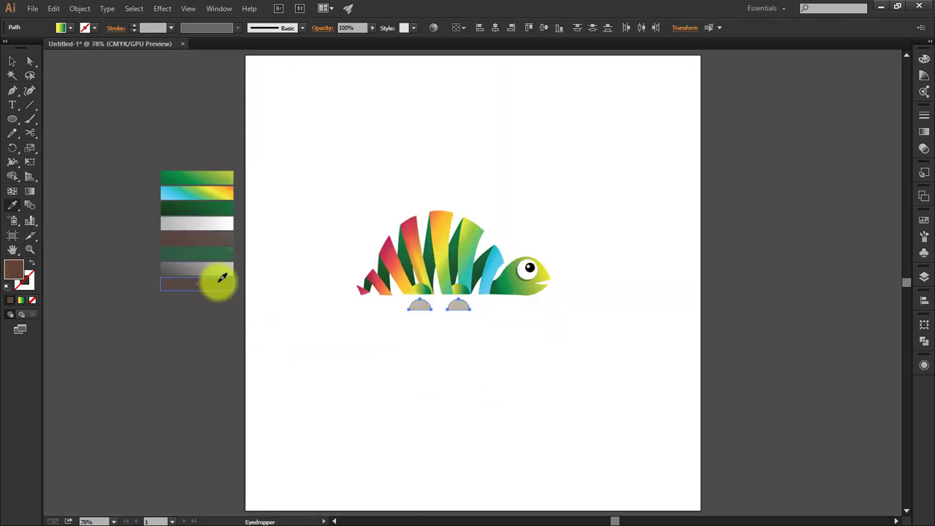
click(18, 59)
Move both brown copies straight up so they sit behind the feet.
click(307, 299)
key(ctrl+=)
key(ctrl+=)
key(ctrl+=)
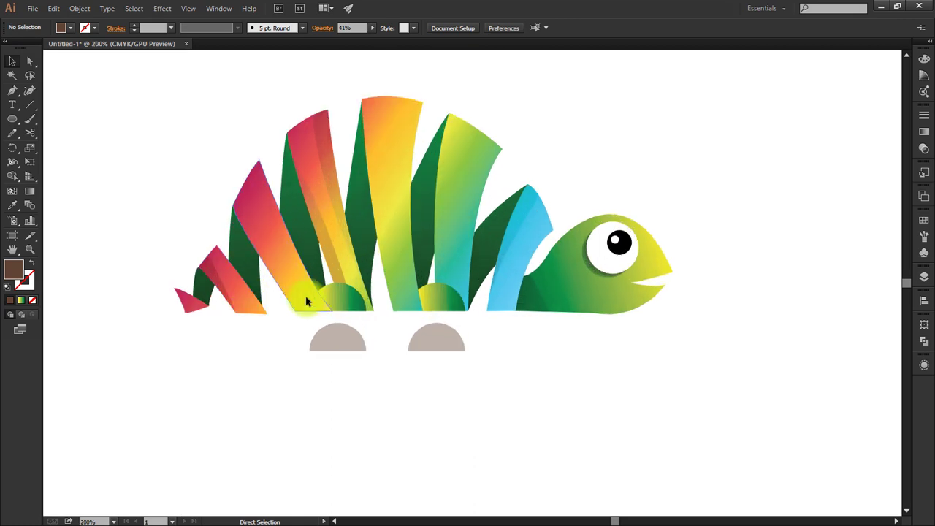
click(429, 344)
shift+click(352, 338)
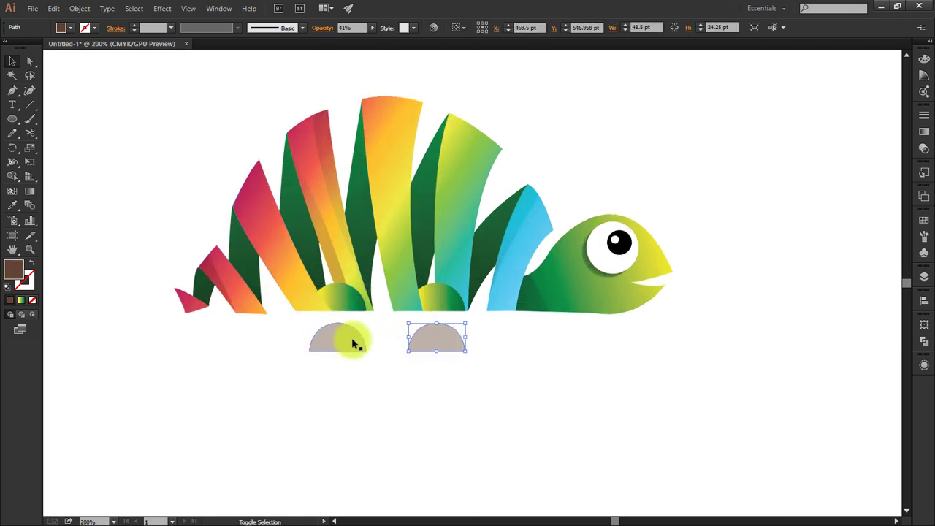
mouse_move(348, 334)
mouse_down()
mouse_move(349, 307)
mouse_move(371, 310)
mouse_up()
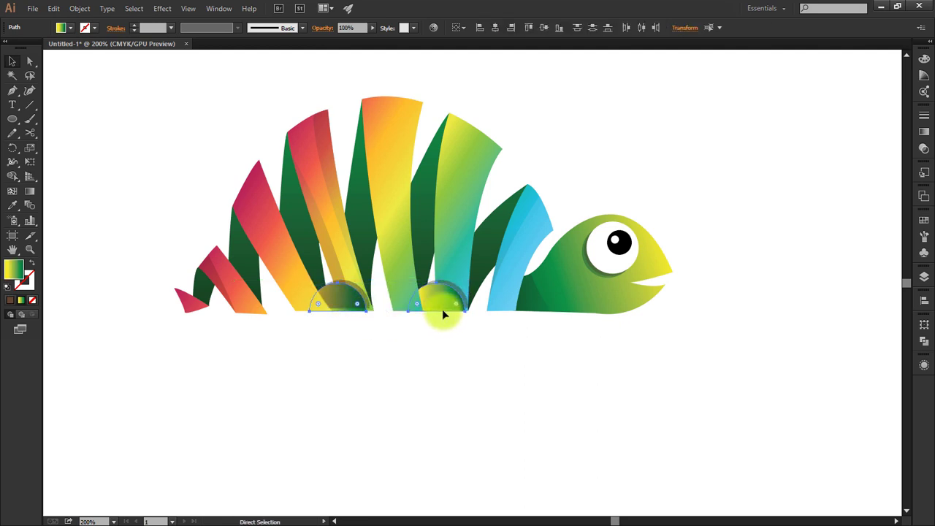
key(ctrl+shift+a)
key(ctrl+plus)
key(ctrl+plus)
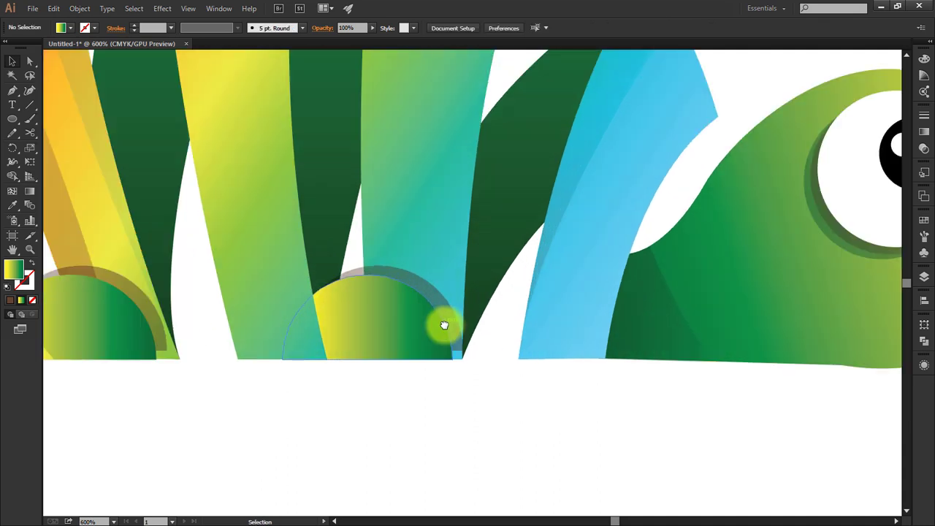
key(ctrl+plus)
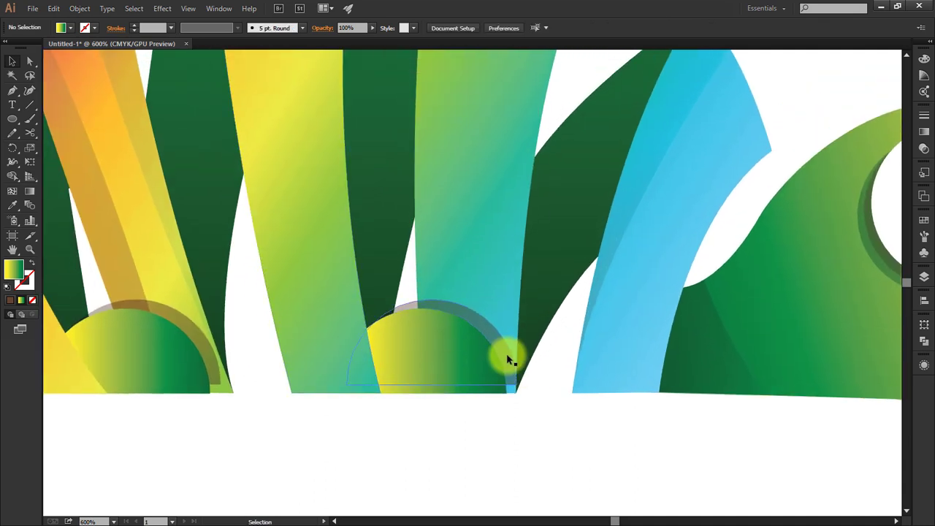
Nudge the foot shadows down so they align with the feet's baselines.
click(509, 358)
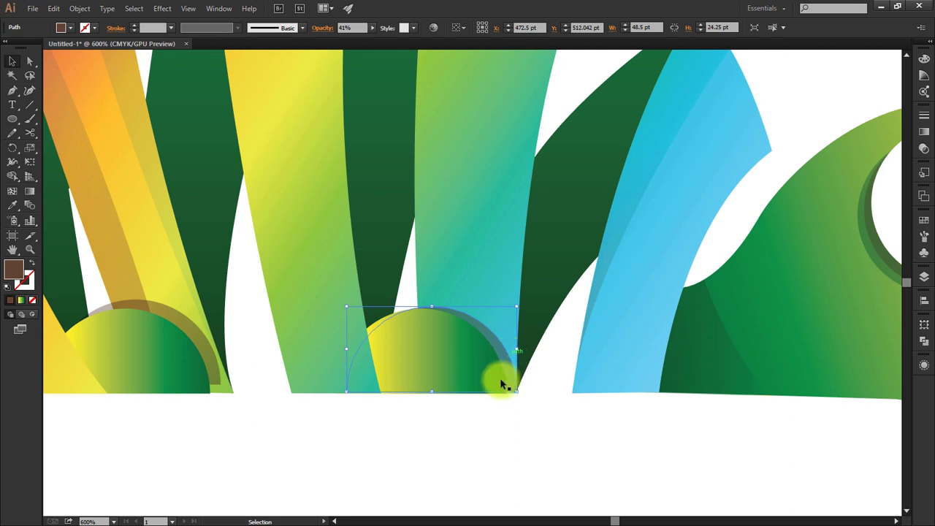
click(502, 395)
key(a)
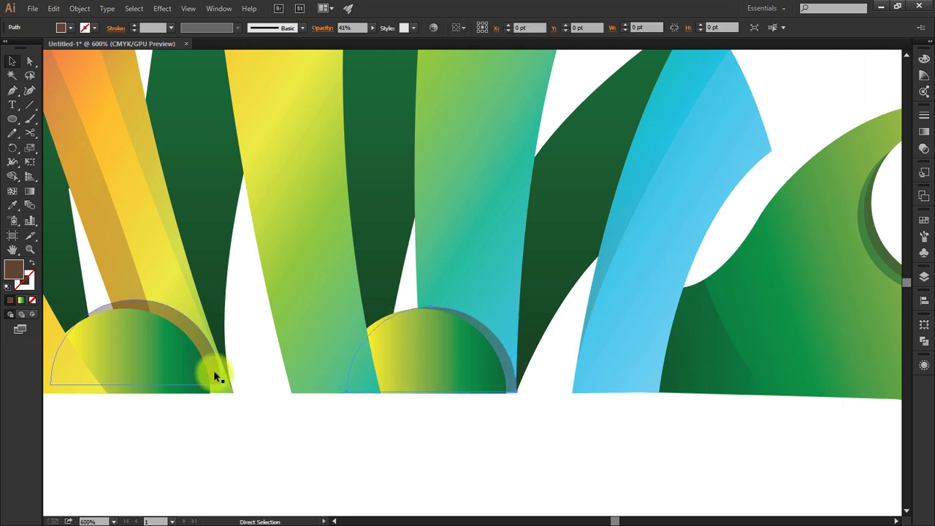
key(Down)
key(Down)
key(Down)
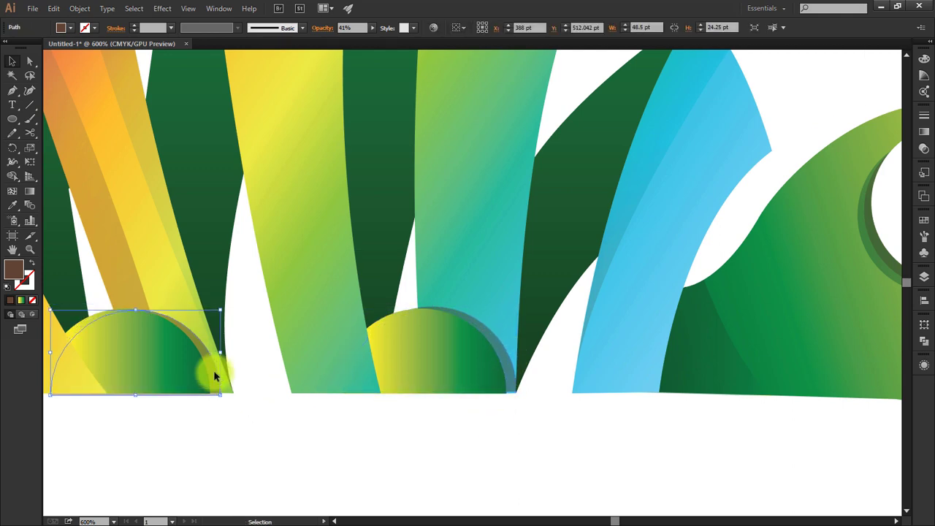
click(510, 377)
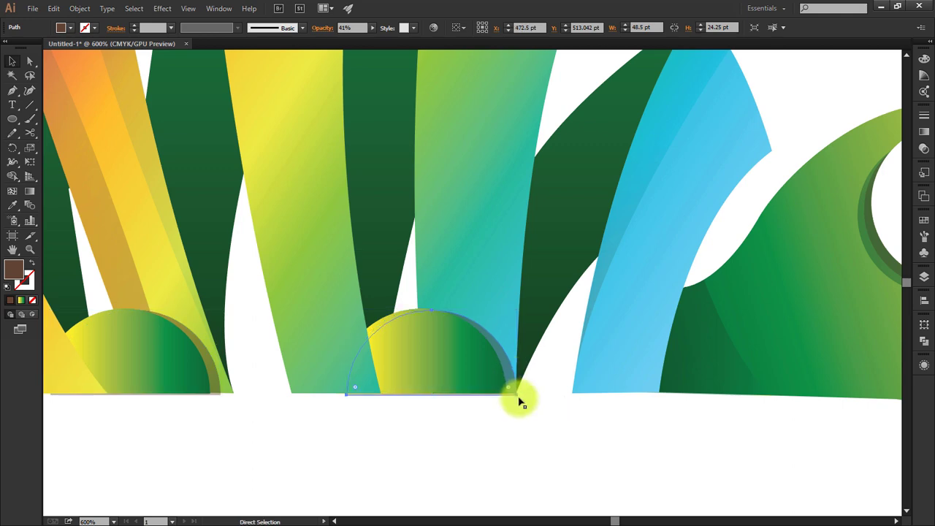
key(ctrl+plus)
drag(536, 456, 547, 372)
click(522, 445)
drag(627, 426, 350, 391)
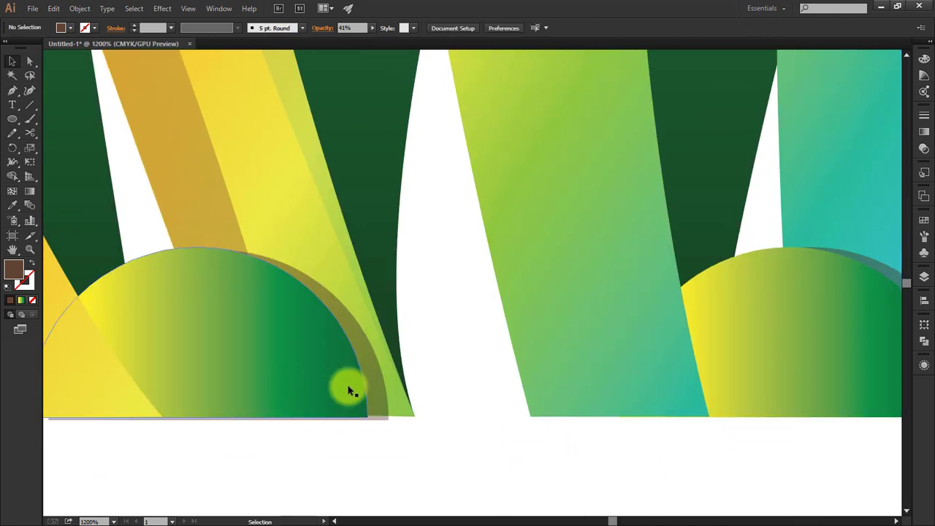
click(373, 387)
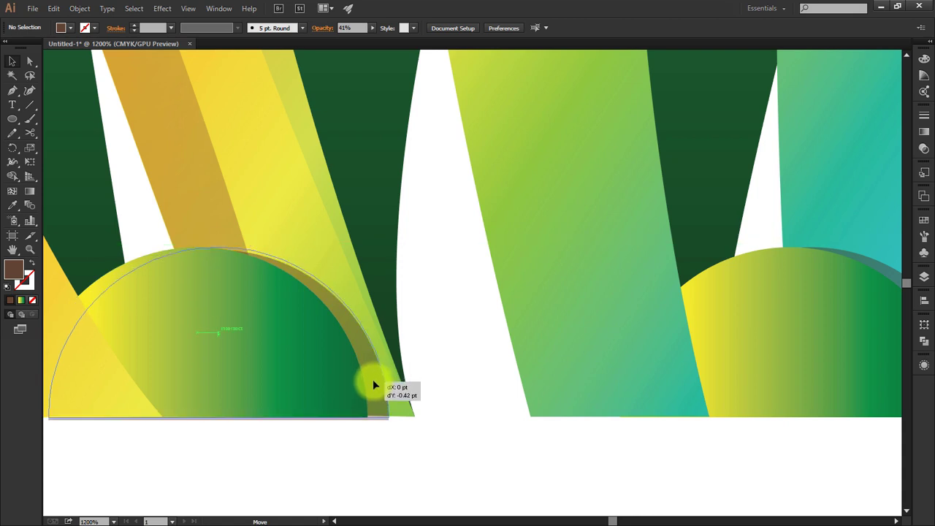
click(362, 436)
key(ctrl+0)
Raise the middle foot shadow's top anchor and adjust its handles to reshape the arc.
key(ctrl+plus)
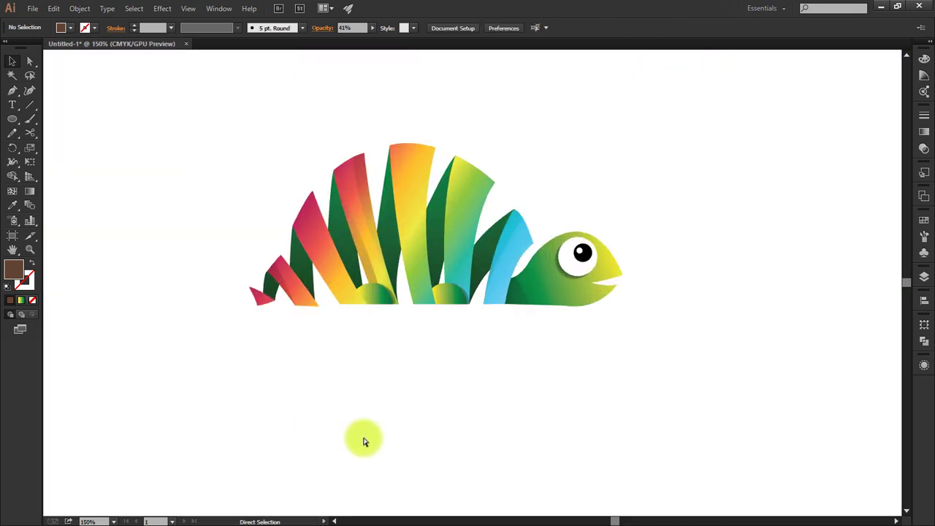
key(ctrl+plus)
key(ctrl+plus)
key(ctrl+plus)
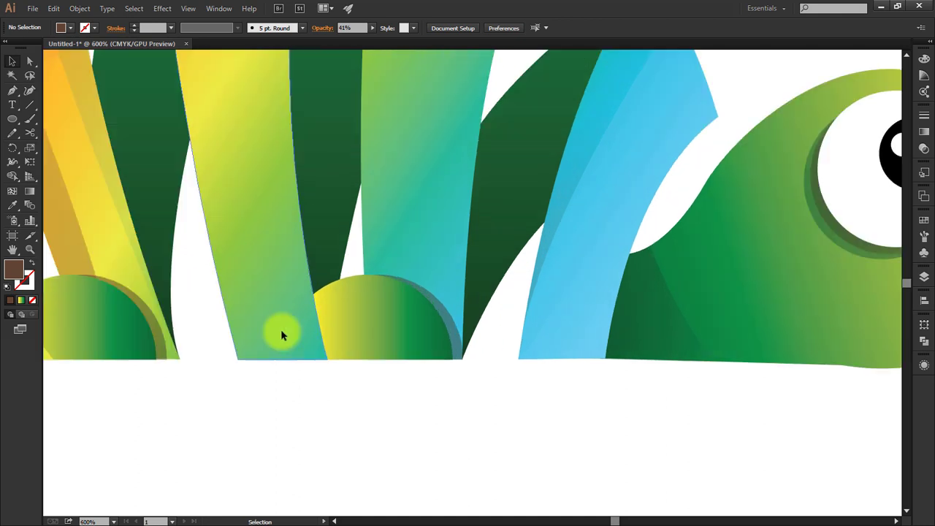
click(439, 300)
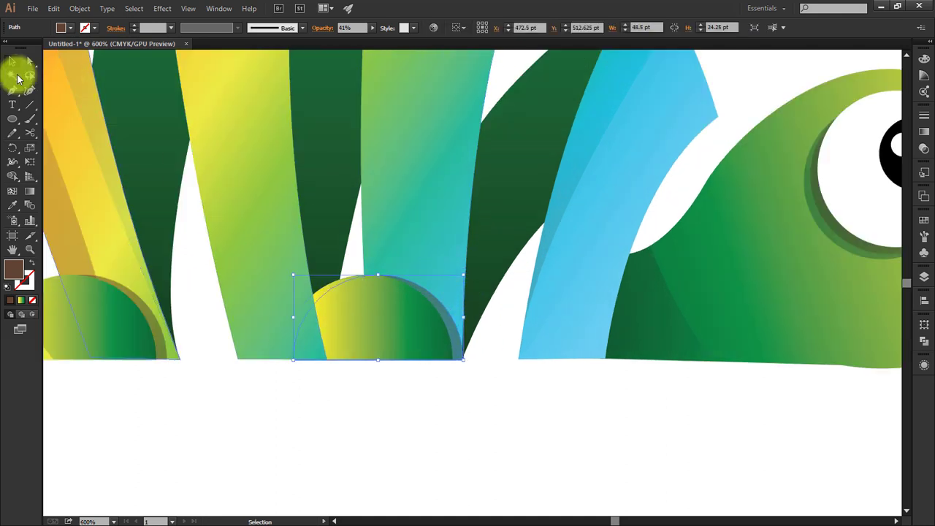
shift+click(158, 311)
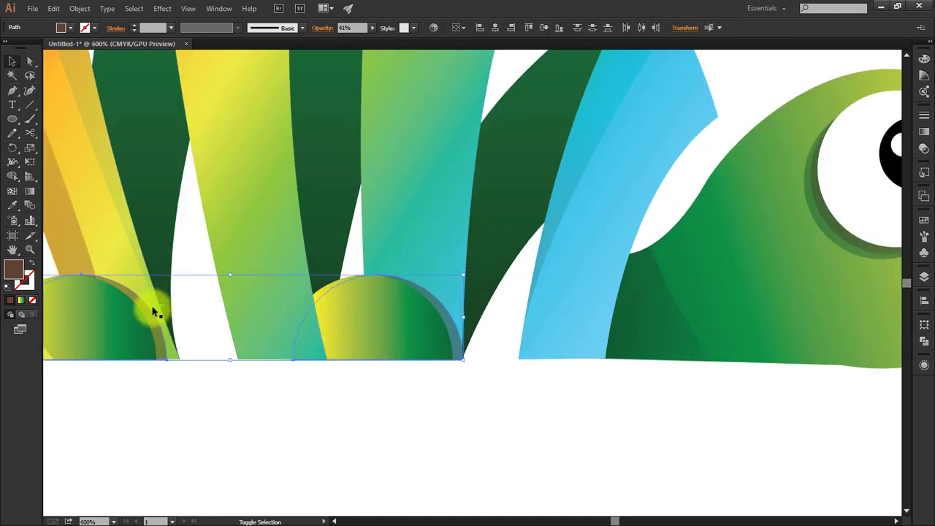
click(29, 61)
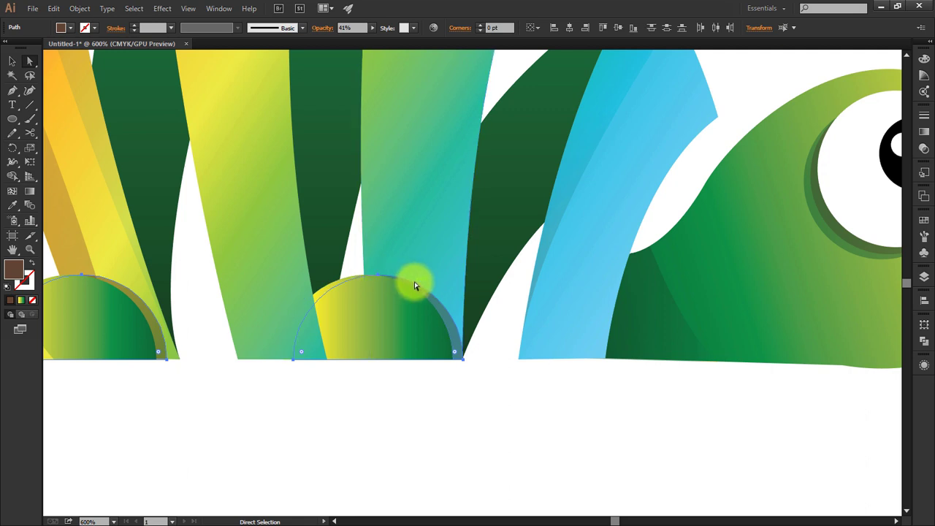
click(380, 279)
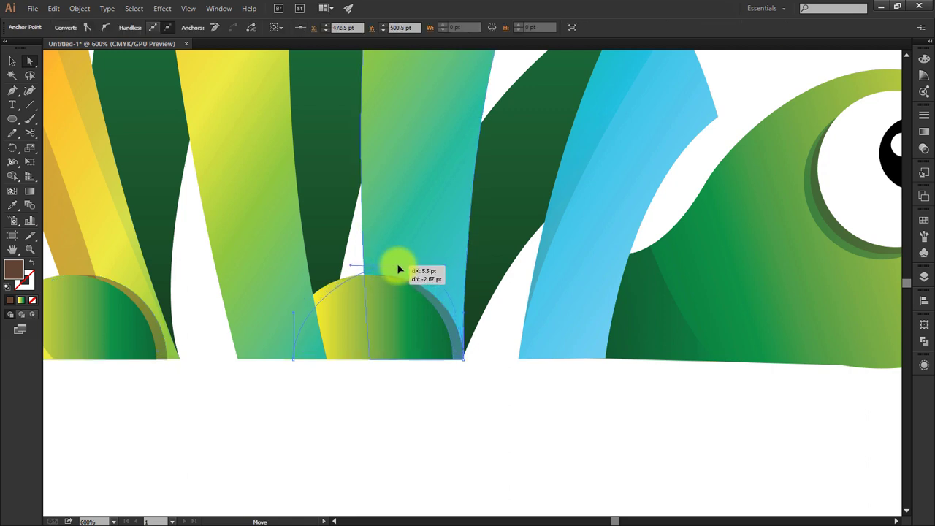
drag(385, 277, 397, 266)
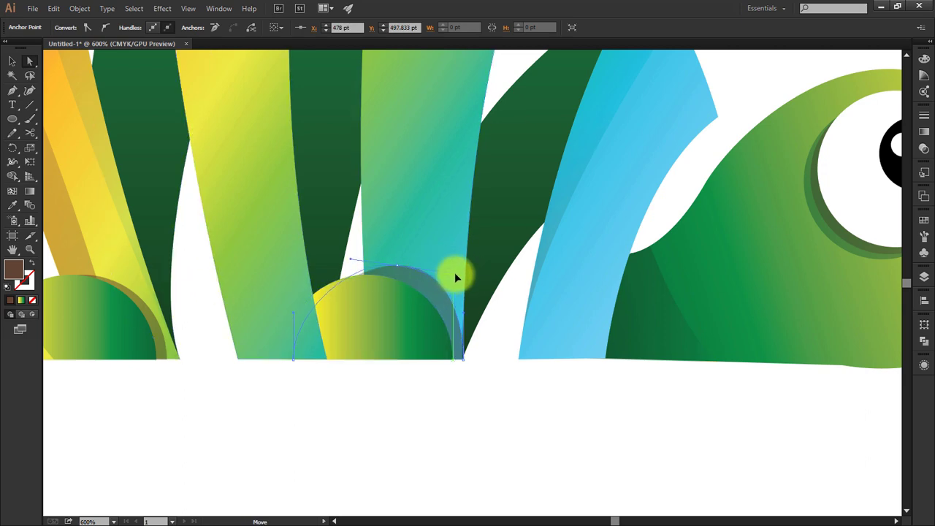
drag(461, 278, 444, 286)
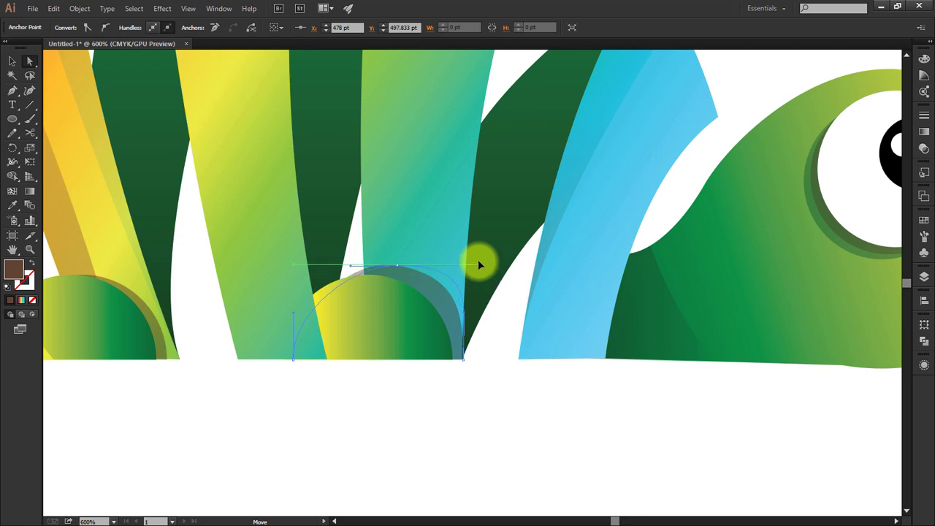
drag(479, 264, 463, 267)
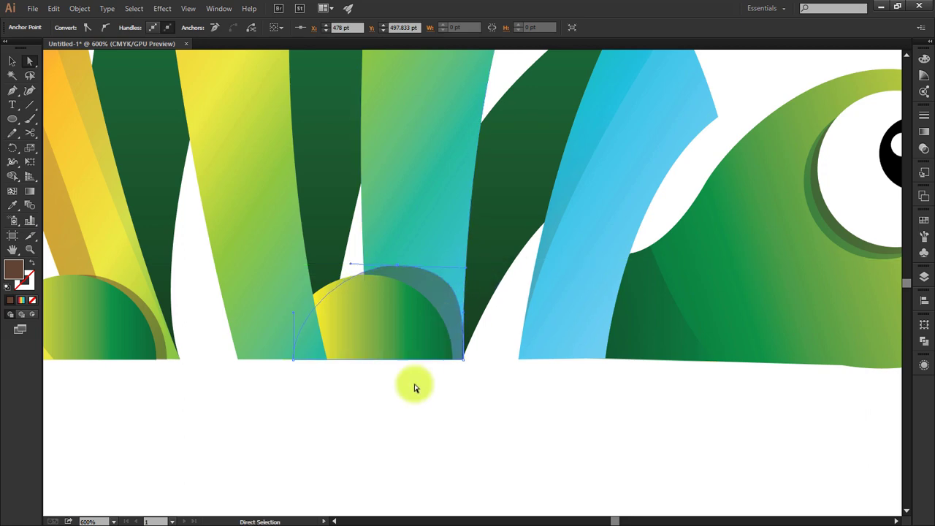
Raise the left foot shadow's top point so it arches above the foot.
scroll(336, 390, left, 5)
click(296, 284)
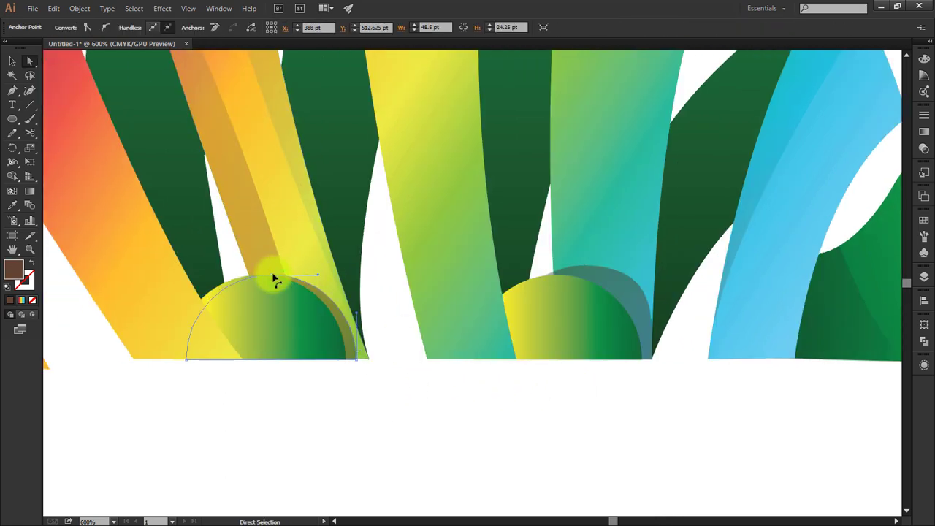
drag(273, 279, 271, 266)
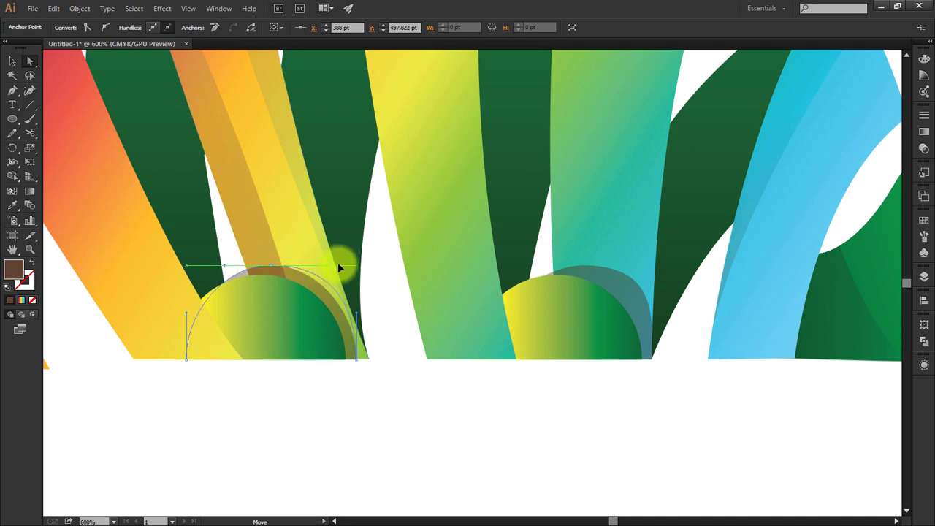
click(347, 402)
key(ctrl+0)
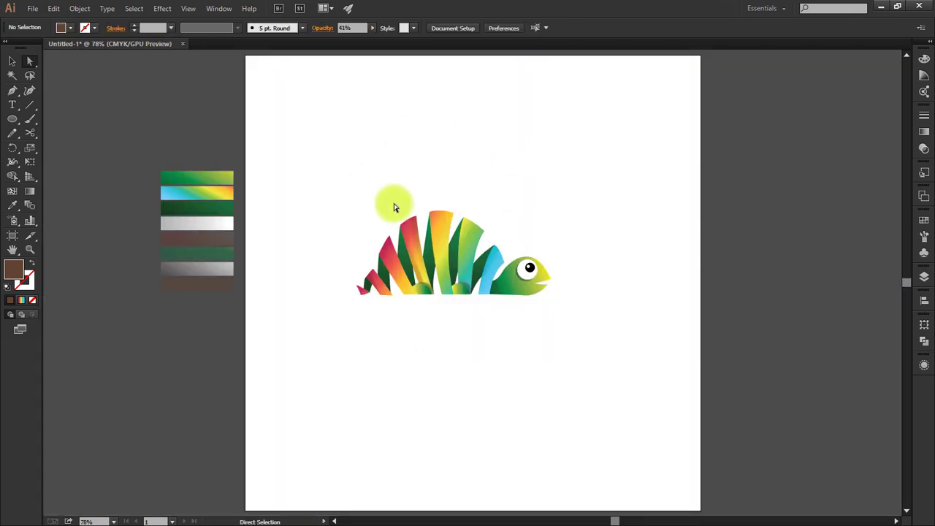
Lift the middle shadow's top anchor higher and widen its curve to the right.
key(ctrl+plus)
key(ctrl+plus)
key(ctrl+plus)
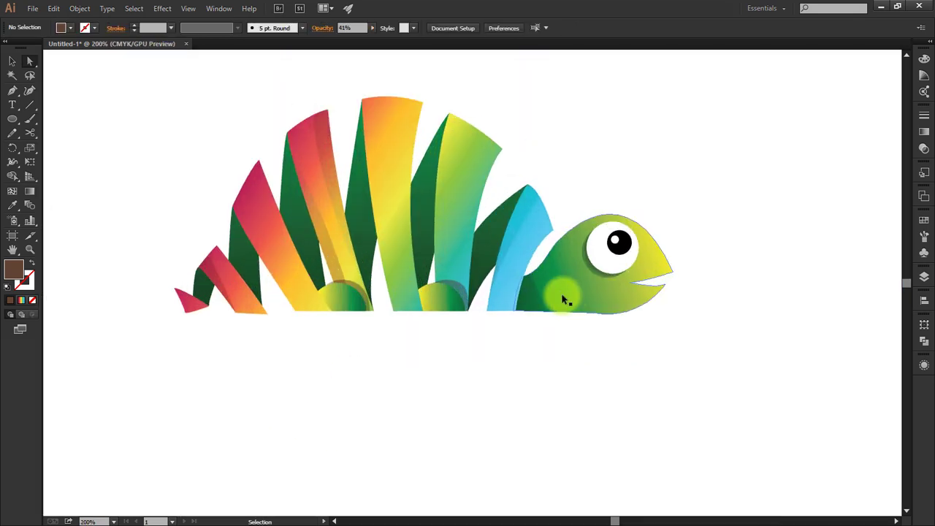
key(ctrl+z)
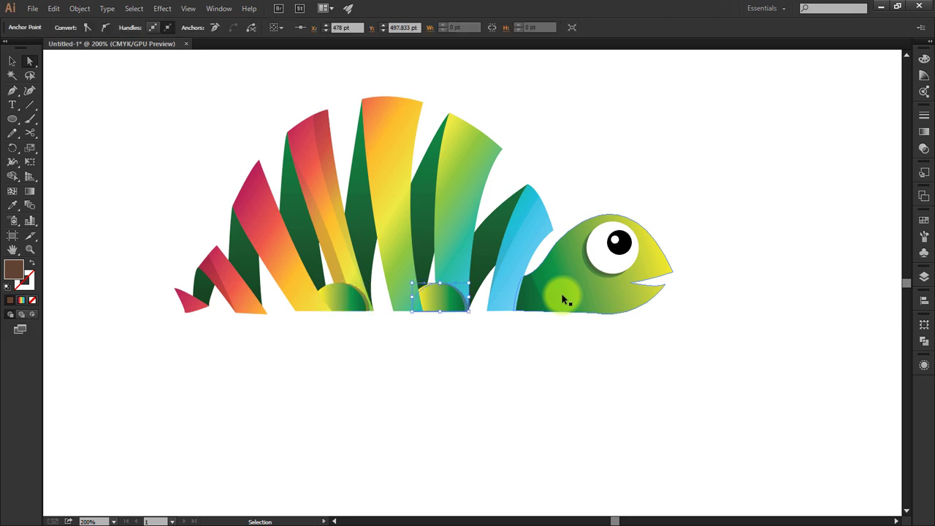
key(ctrl+z)
key(ctrl+plus)
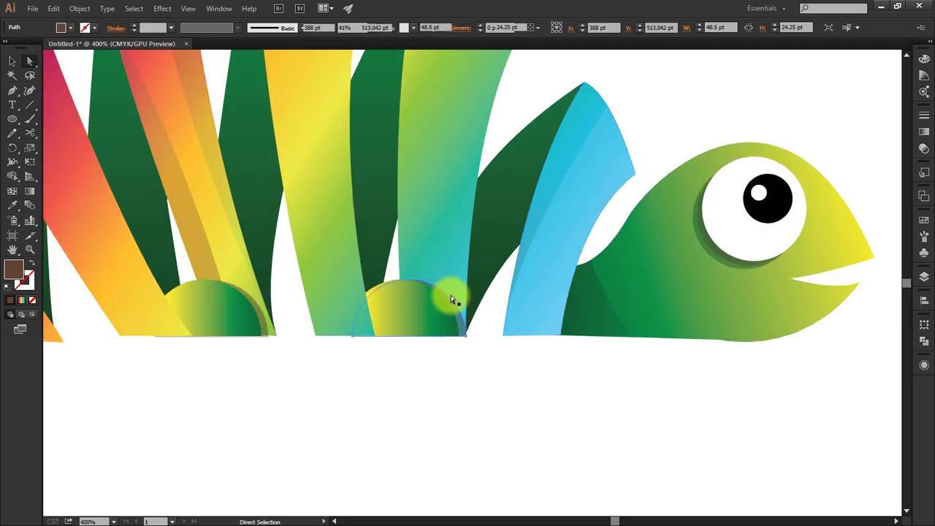
key(z)
drag(409, 271, 553, 334)
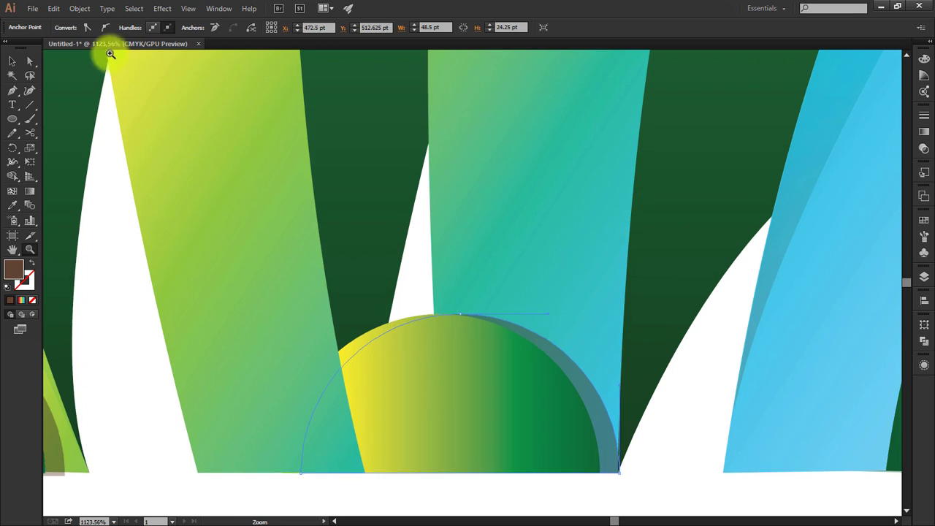
click(29, 60)
click(460, 316)
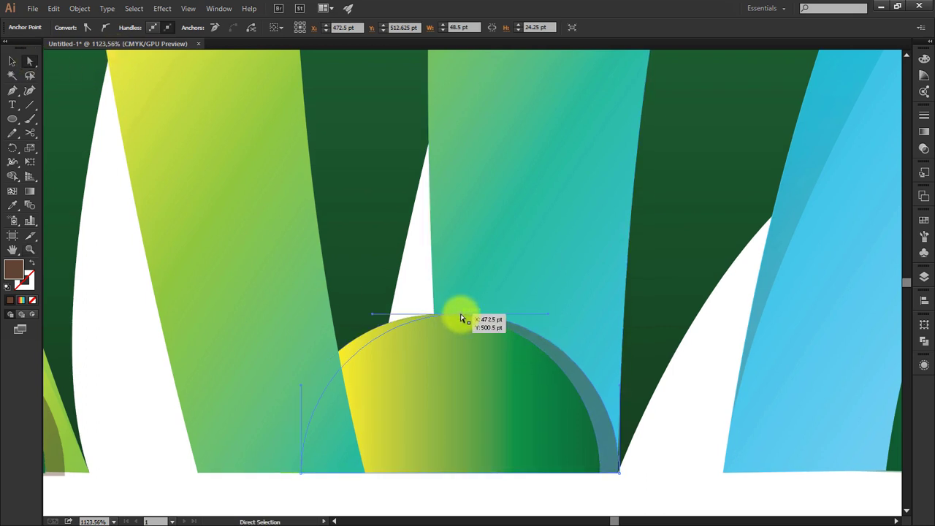
drag(460, 319, 460, 298)
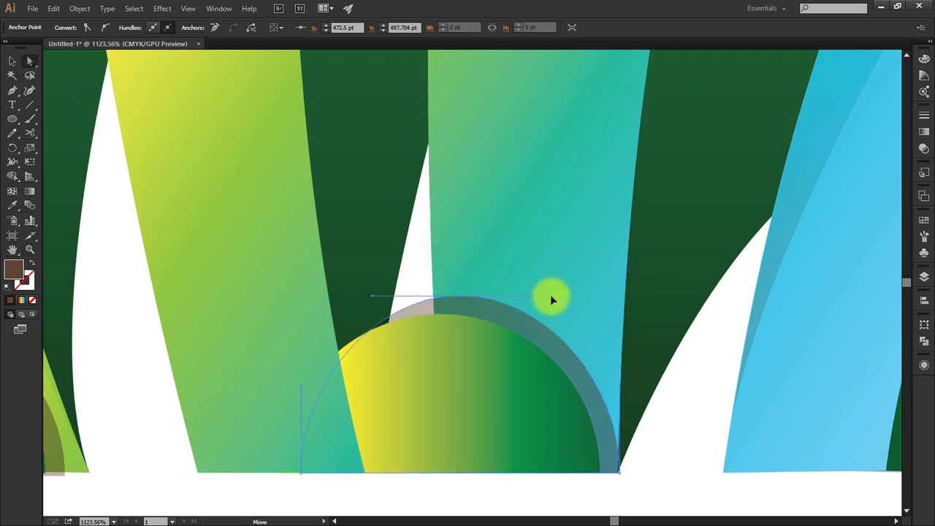
drag(552, 300, 618, 296)
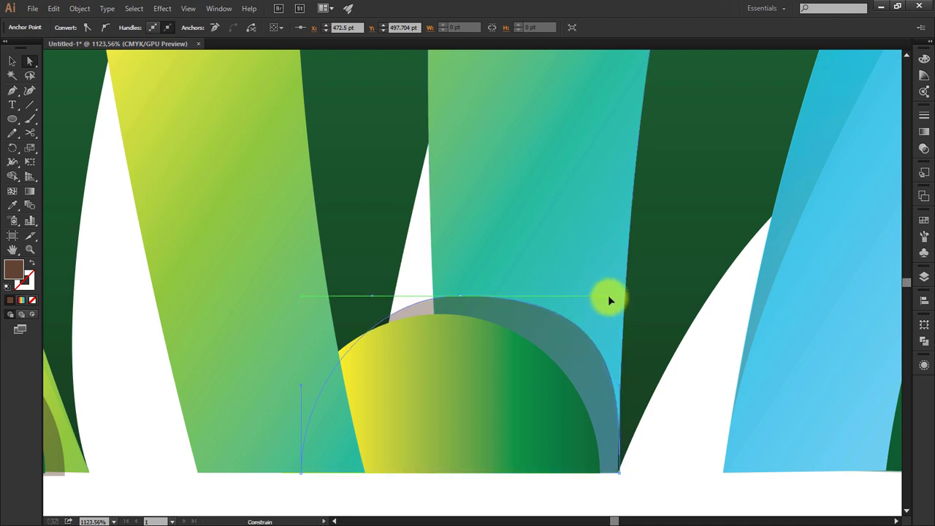
Select the left foot shadow's top anchor point for refinement.
key(ctrl+0)
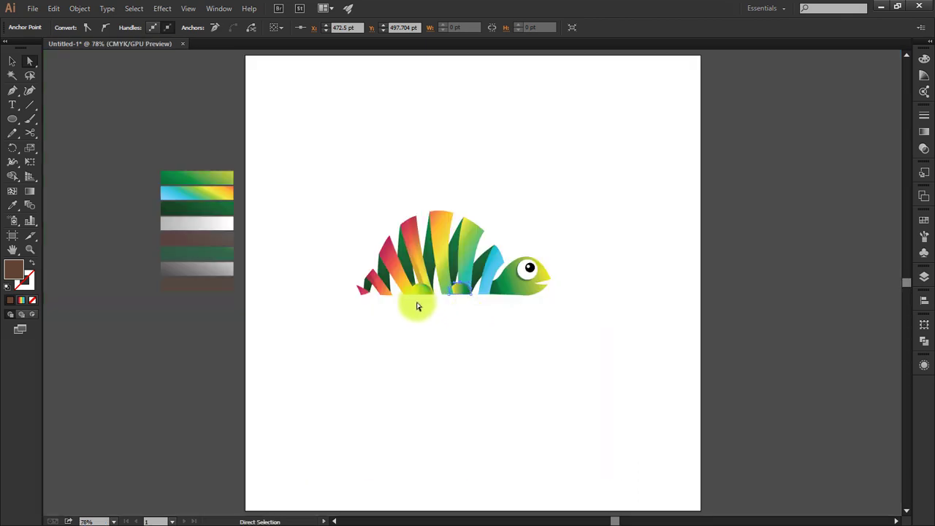
drag(421, 289, 543, 344)
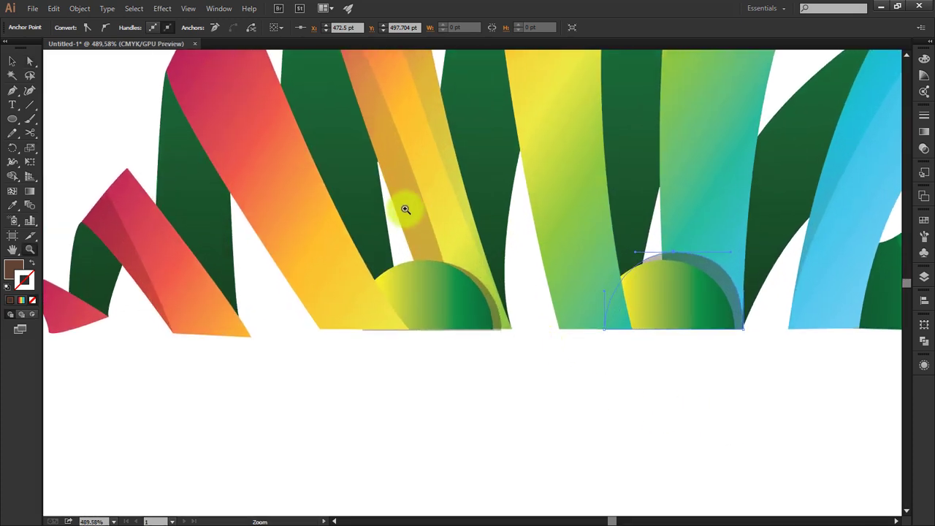
click(30, 62)
click(431, 265)
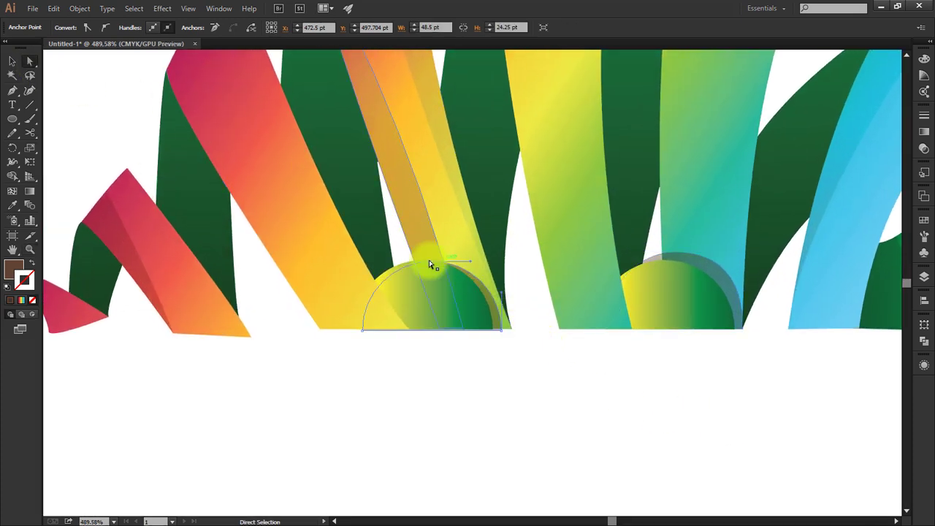
click(433, 263)
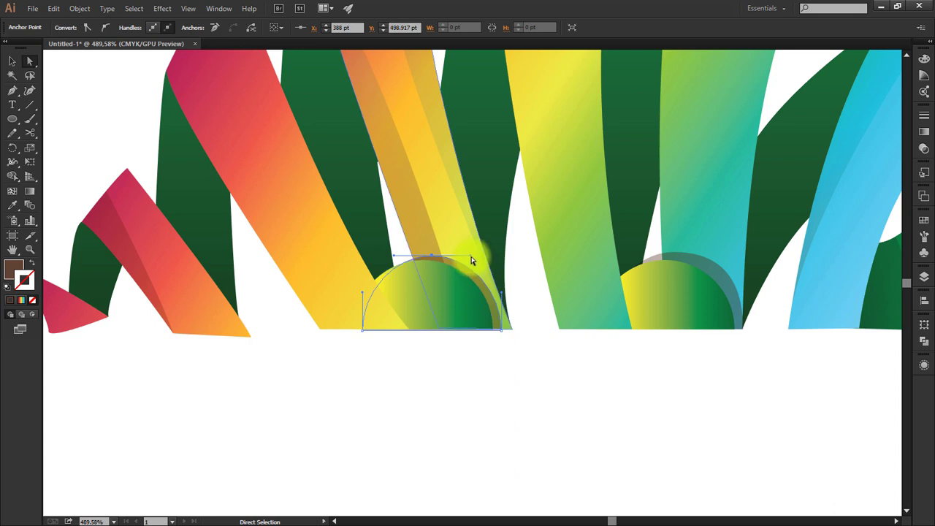
click(476, 365)
key(ctrl+0)
Marquee-select all of the chameleon's parts with the Selection tool.
click(13, 63)
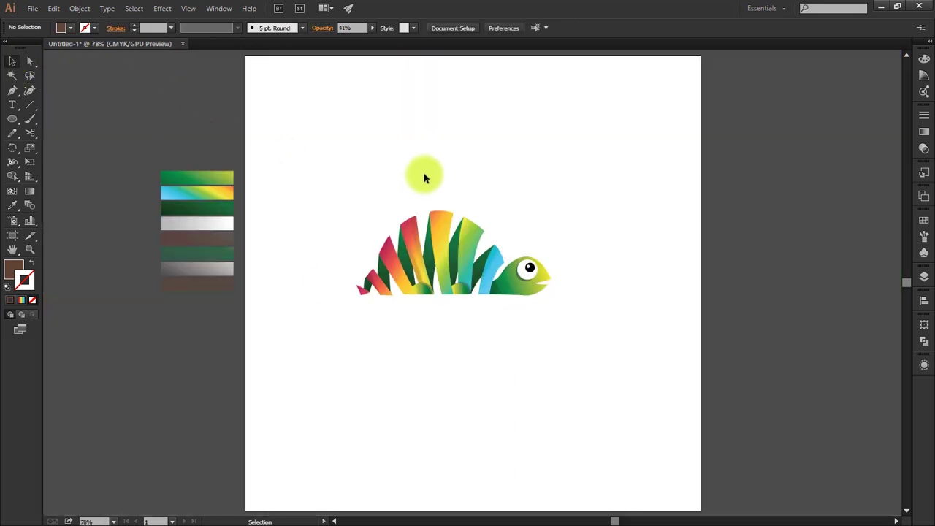
key(ctrl+plus)
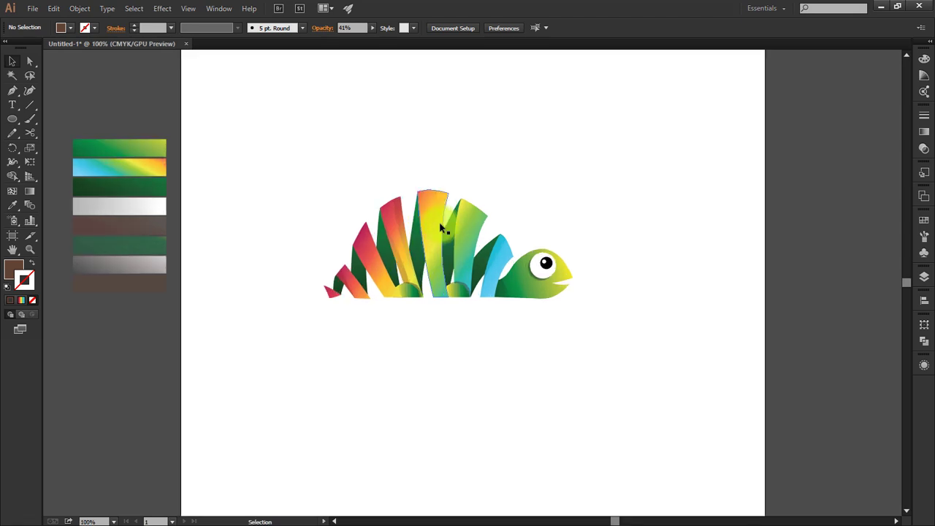
drag(297, 188, 567, 325)
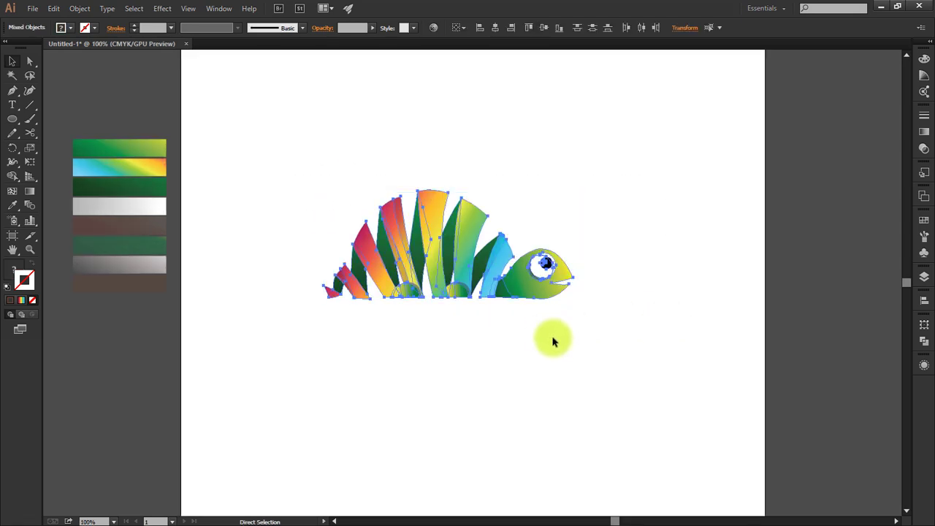
click(514, 385)
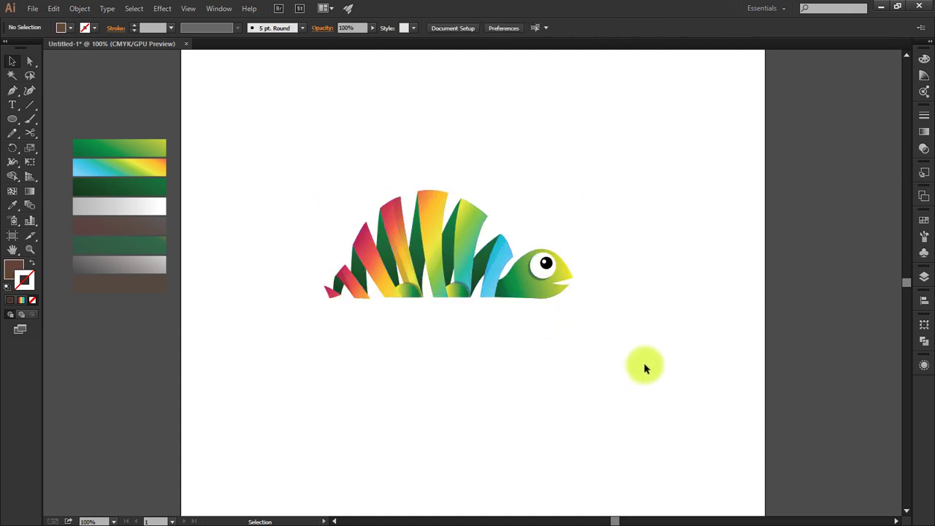
drag(305, 173, 548, 369)
click(578, 359)
drag(277, 134, 647, 340)
click(597, 414)
Move the chameleon right and down, enlarge it from its centre, and nudge it centred.
mouse_move(303, 126)
mouse_down()
mouse_move(601, 314)
mouse_move(605, 346)
mouse_move(650, 356)
mouse_move(633, 351)
mouse_up()
click(622, 371)
key(ctrl+0)
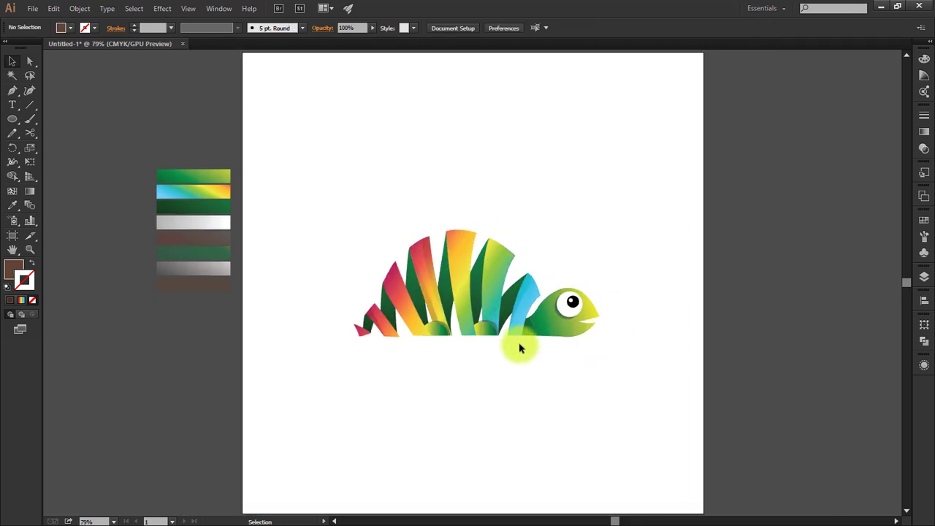
drag(501, 293, 510, 294)
click(518, 393)
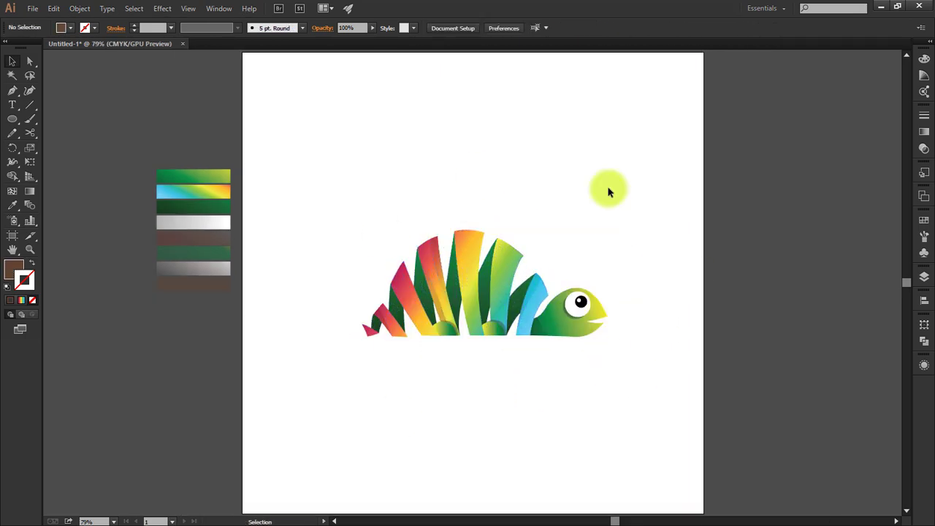